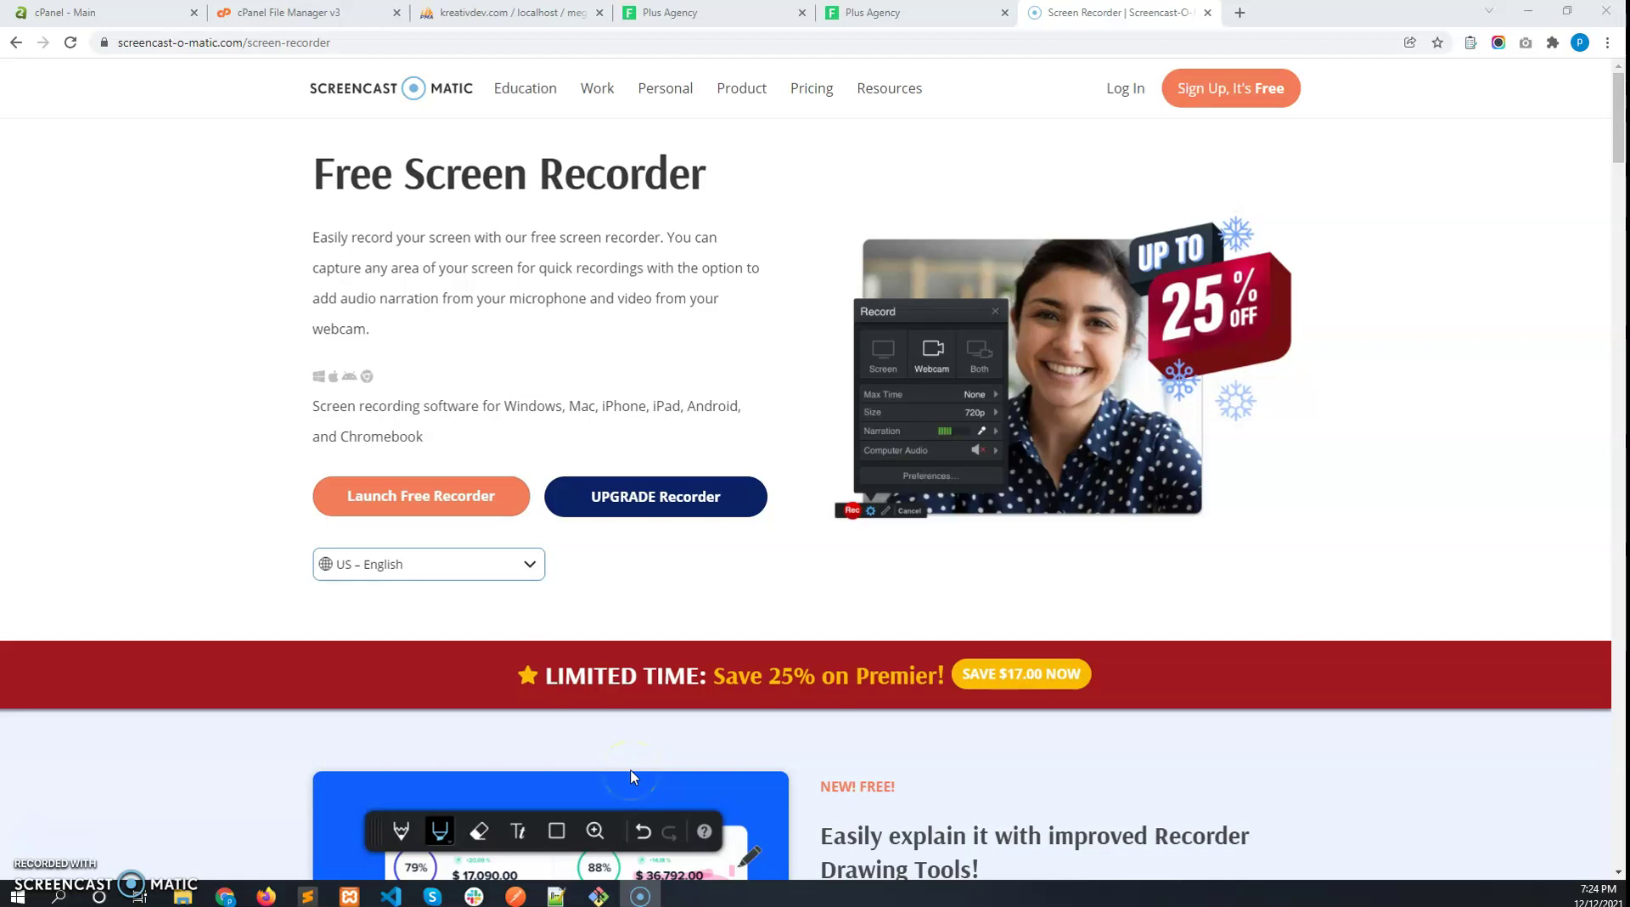
Switch Chrome to the Plus Agency tab with the Finlance homepage
left_click(875, 12)
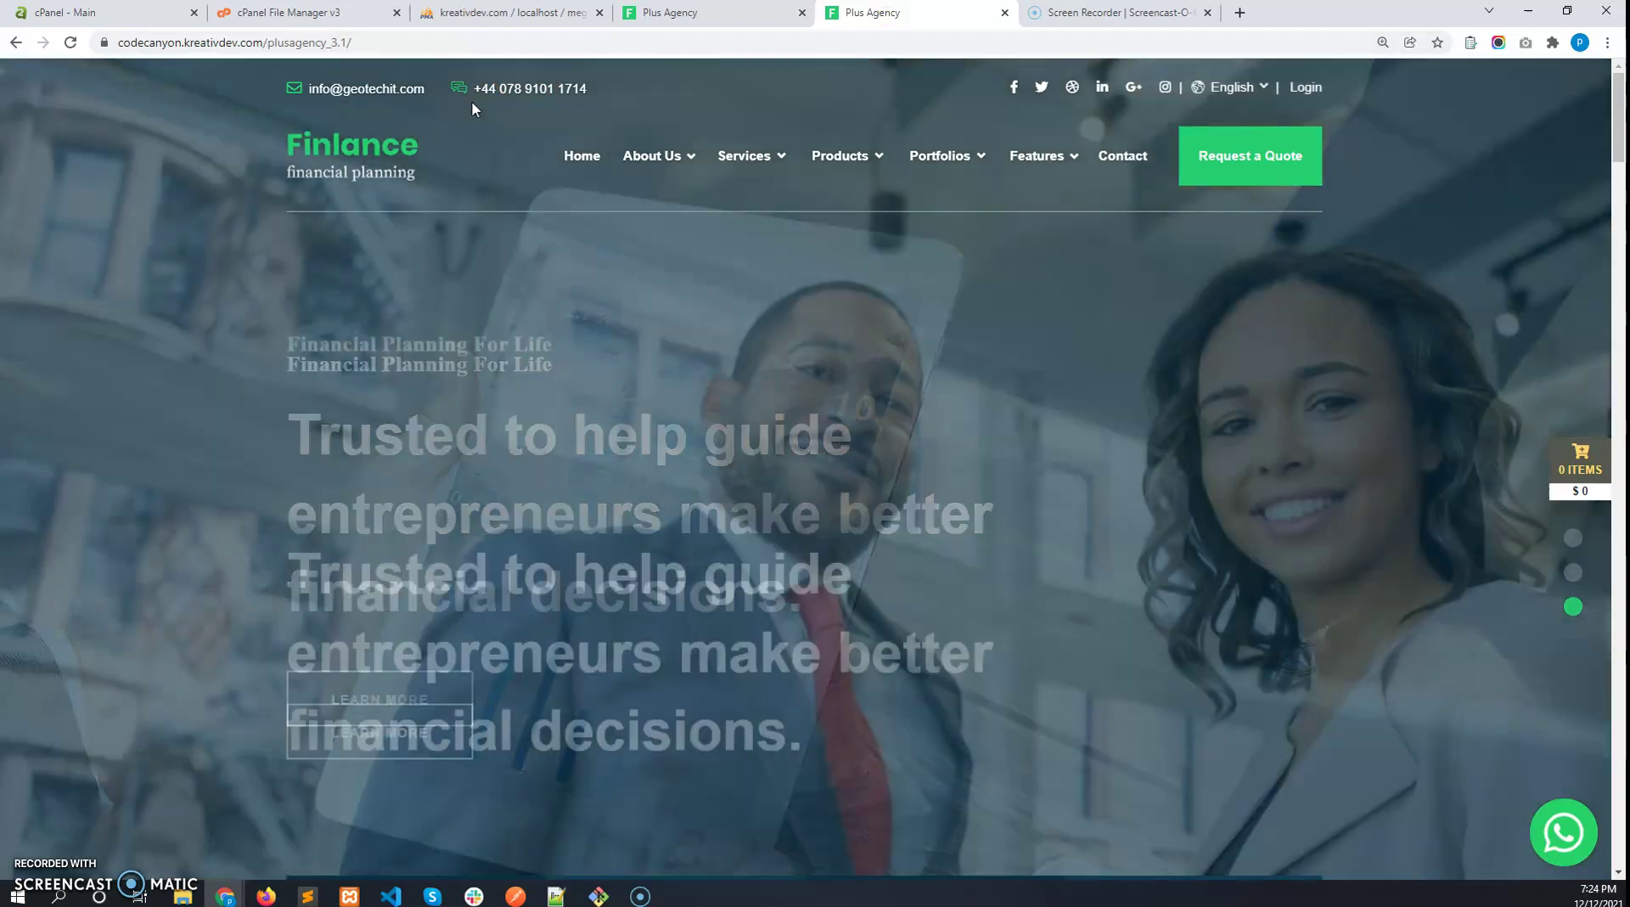
Maximize the Notepad++ notes and highlight the required version 3.1 on line 1
key("alt+Tab")
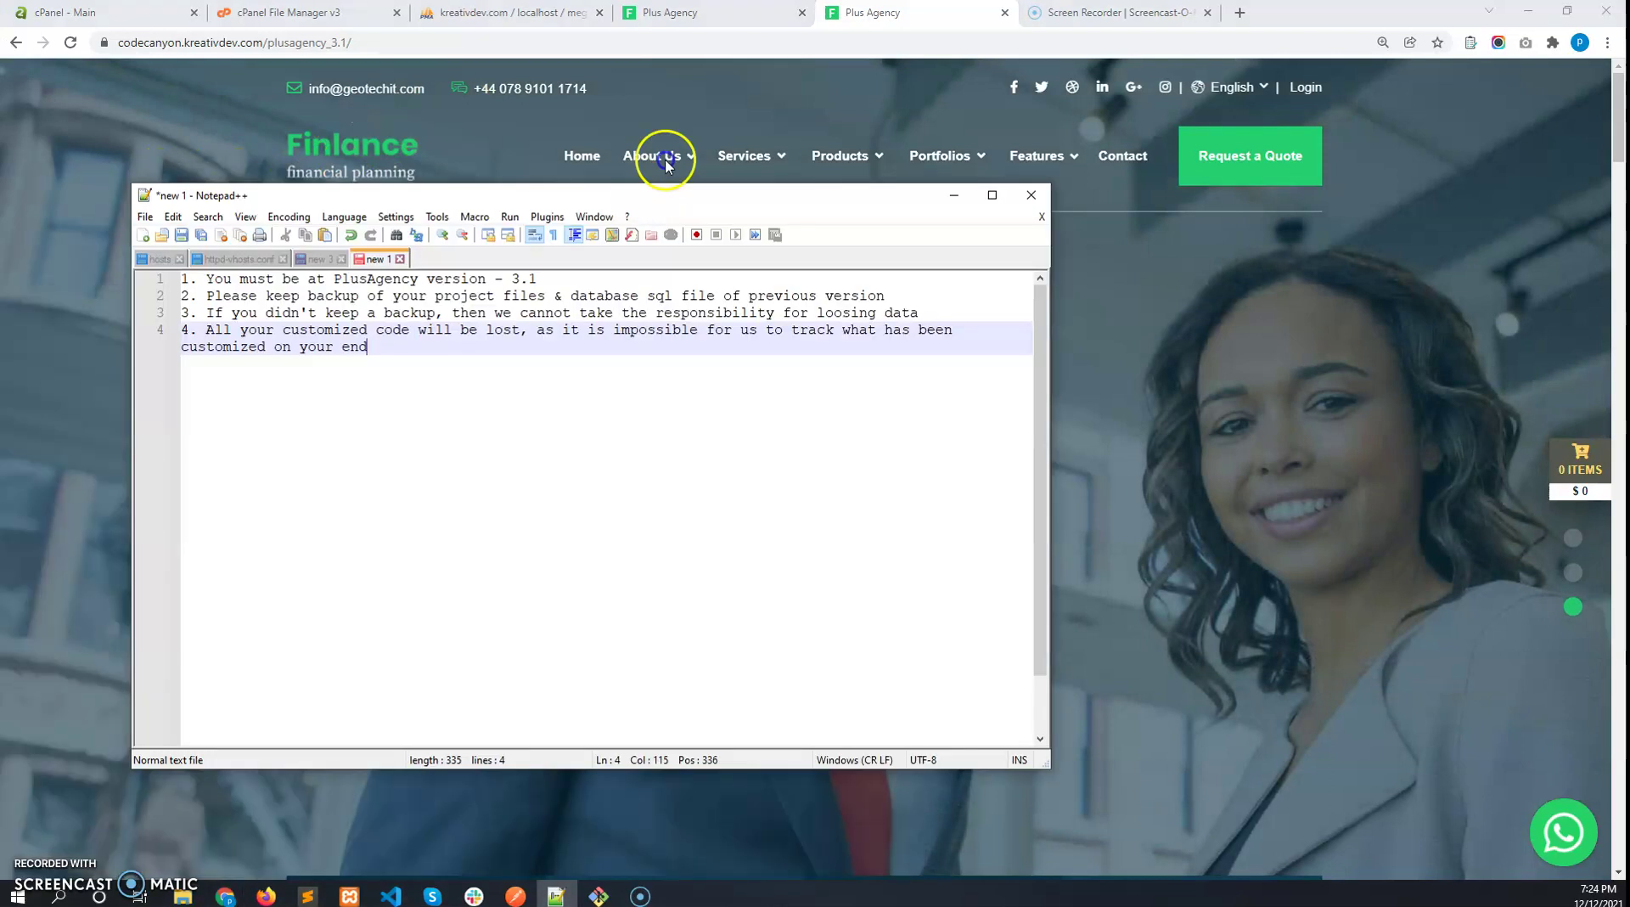
left_click_drag(764, 66, 764, 17)
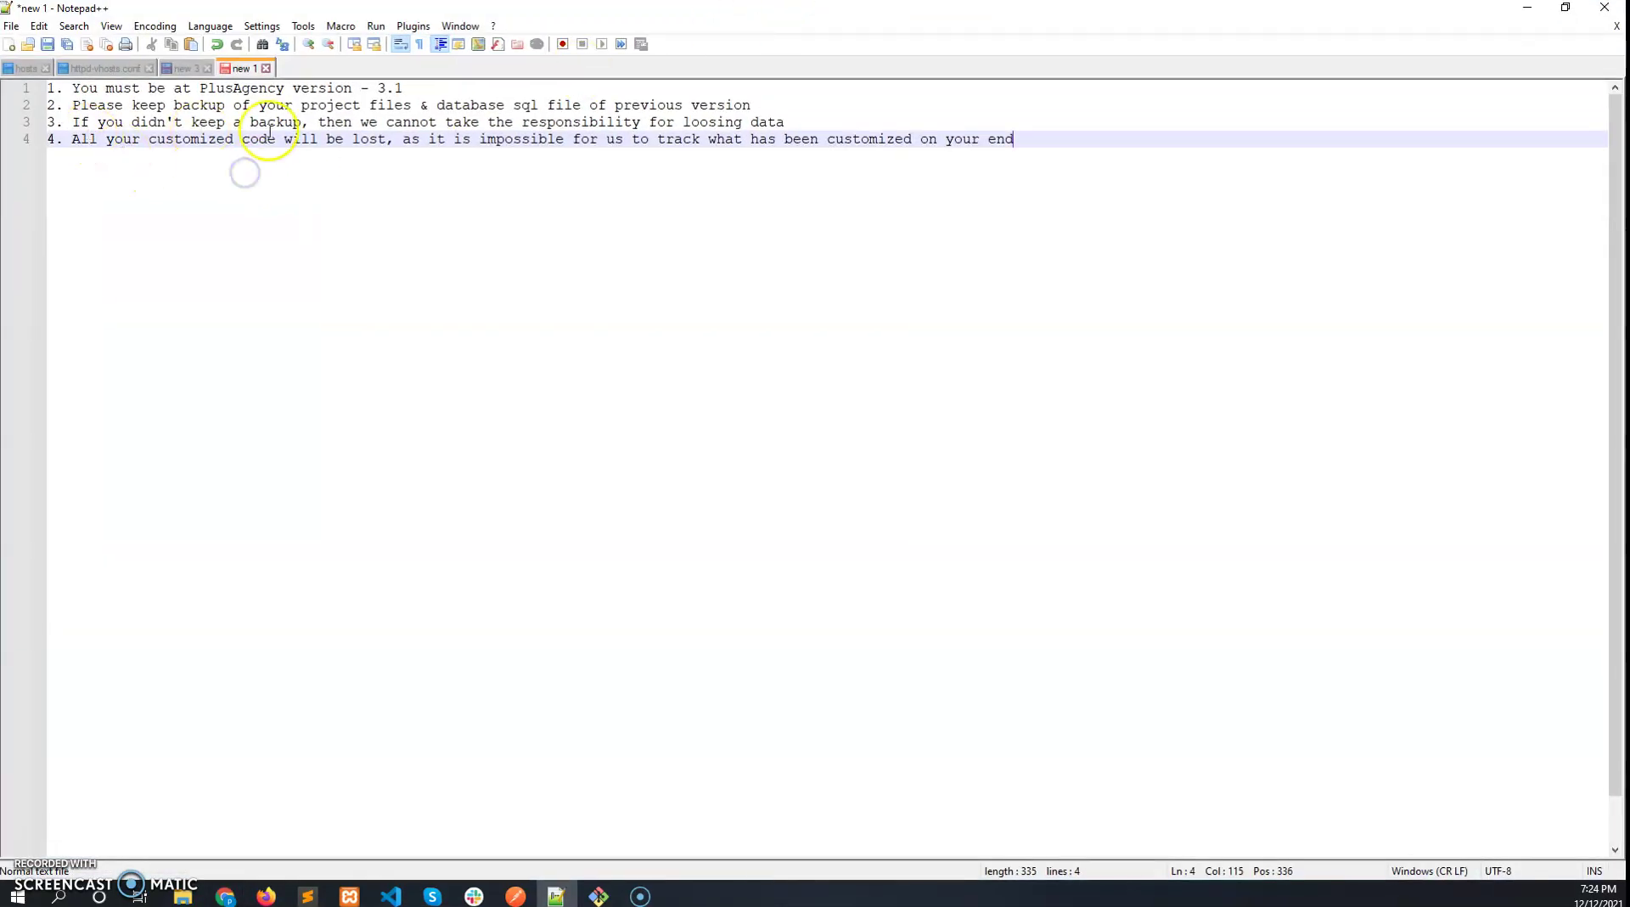
left_click(428, 89)
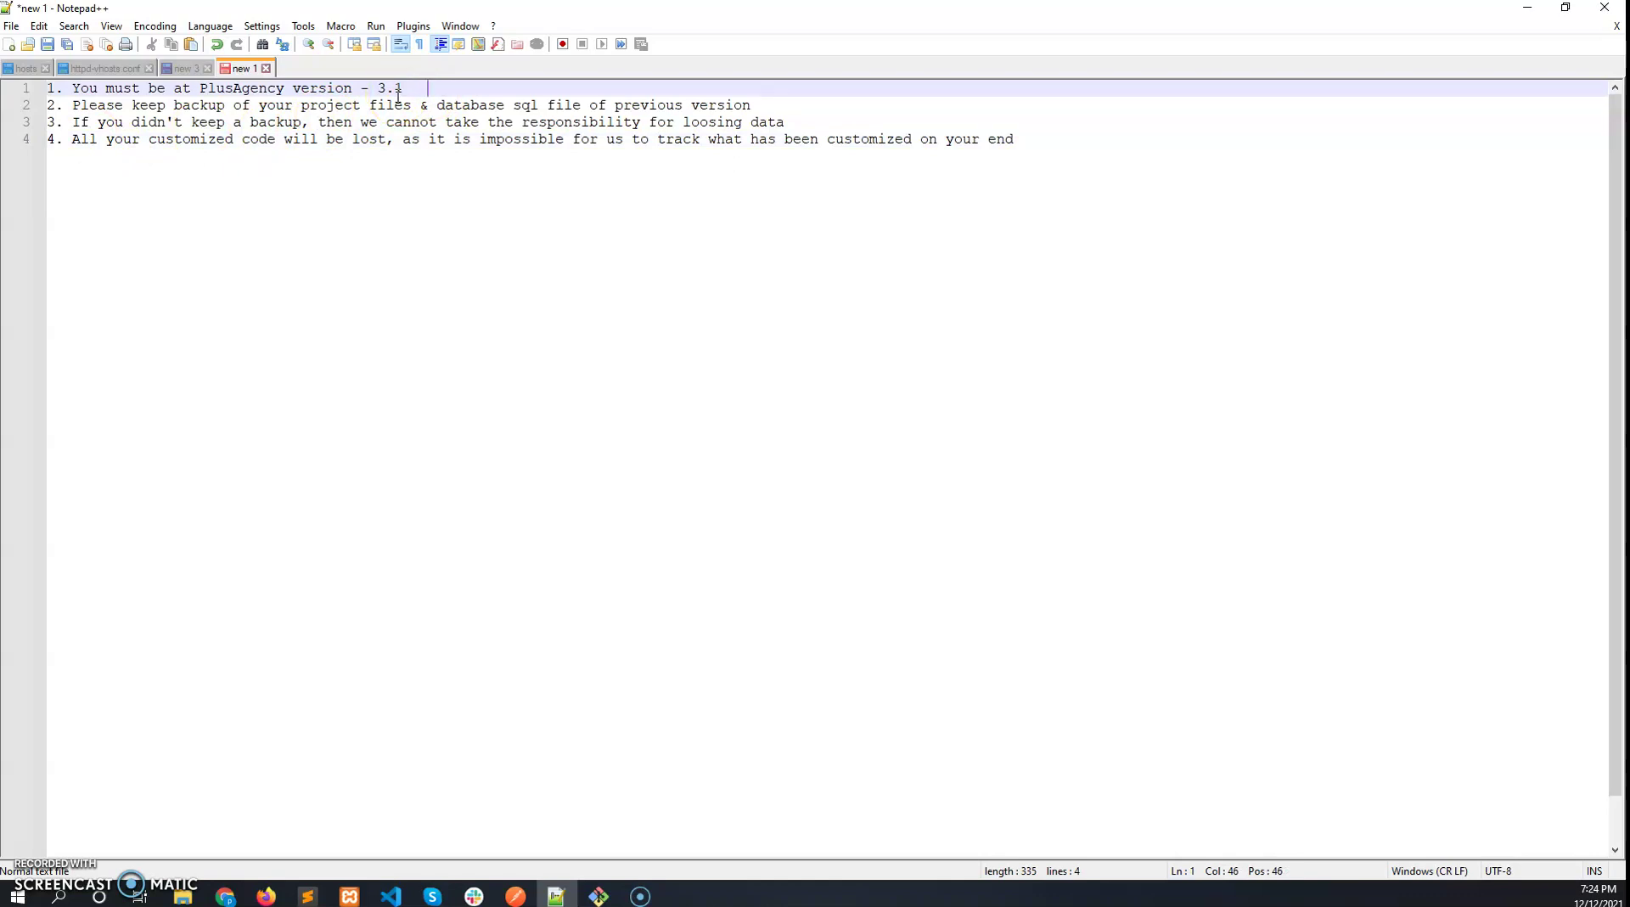
mouse_move(404, 89)
left_mouse_down()
mouse_move(356, 91)
mouse_move(428, 89)
left_mouse_up()
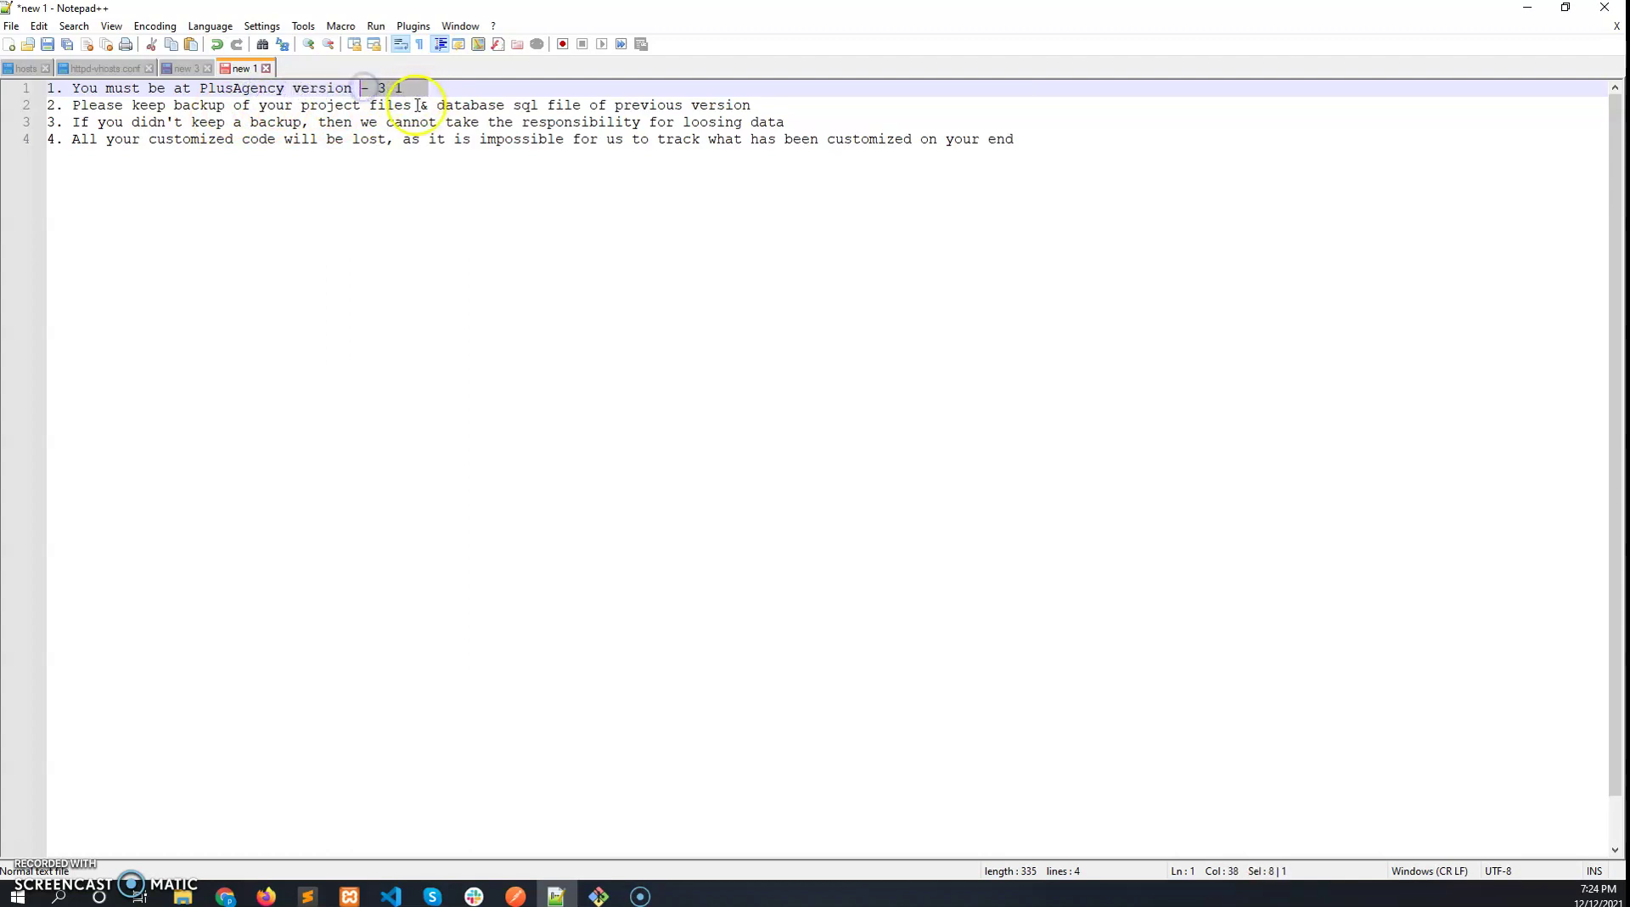
double_click(405, 89)
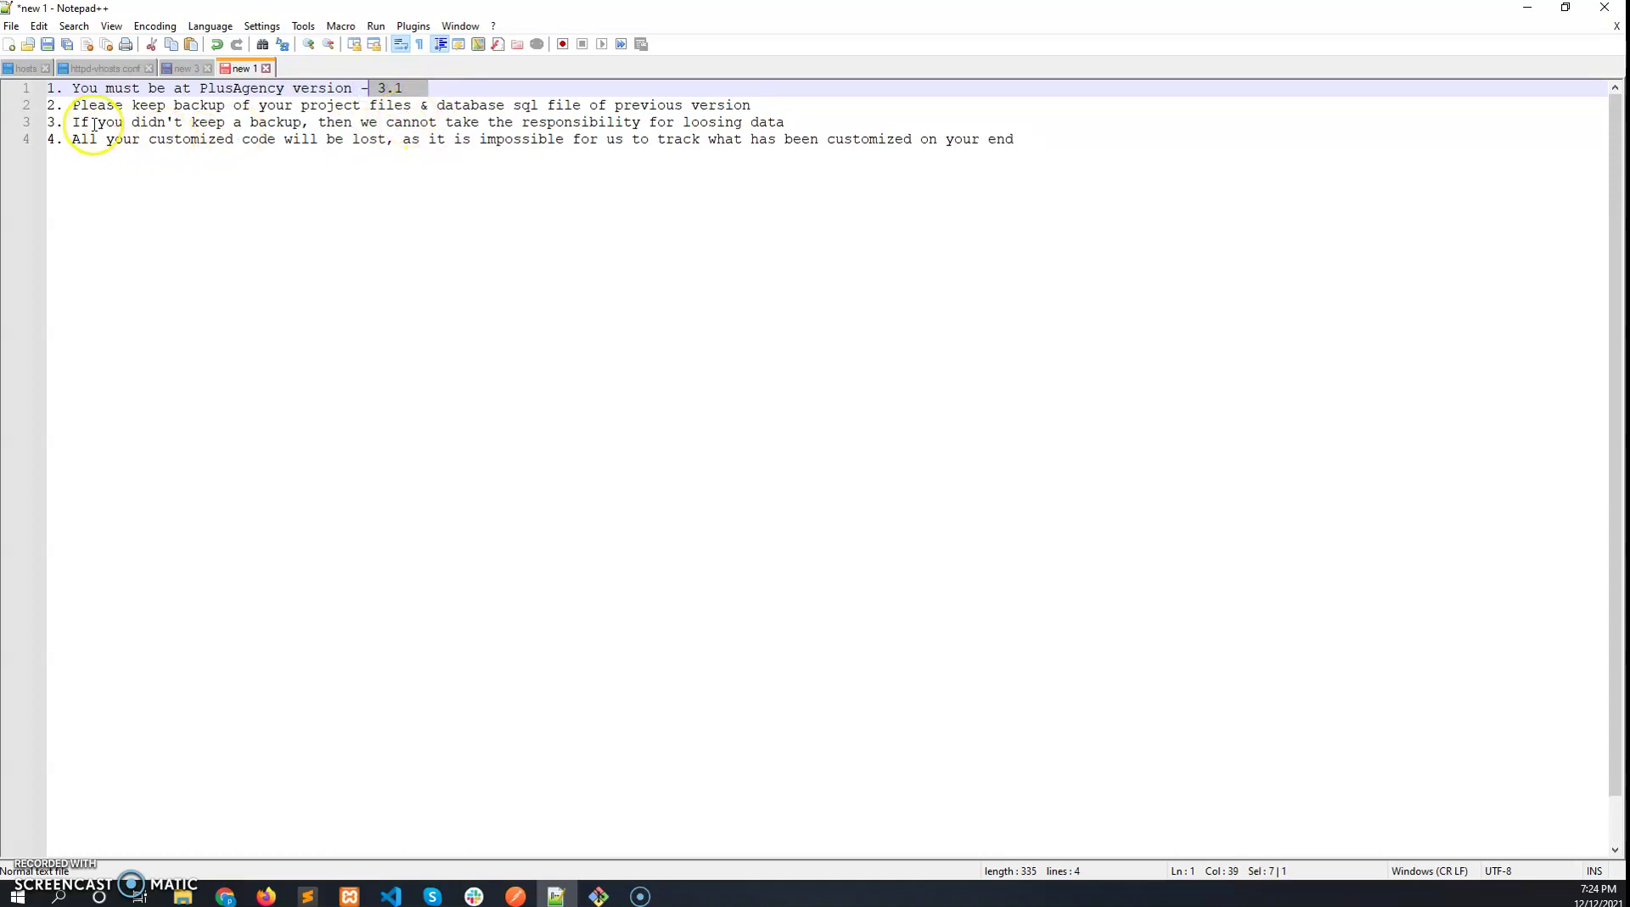
Highlight the backup advice on line 2, then move the notes window aside
left_click_drag(134, 105, 460, 106)
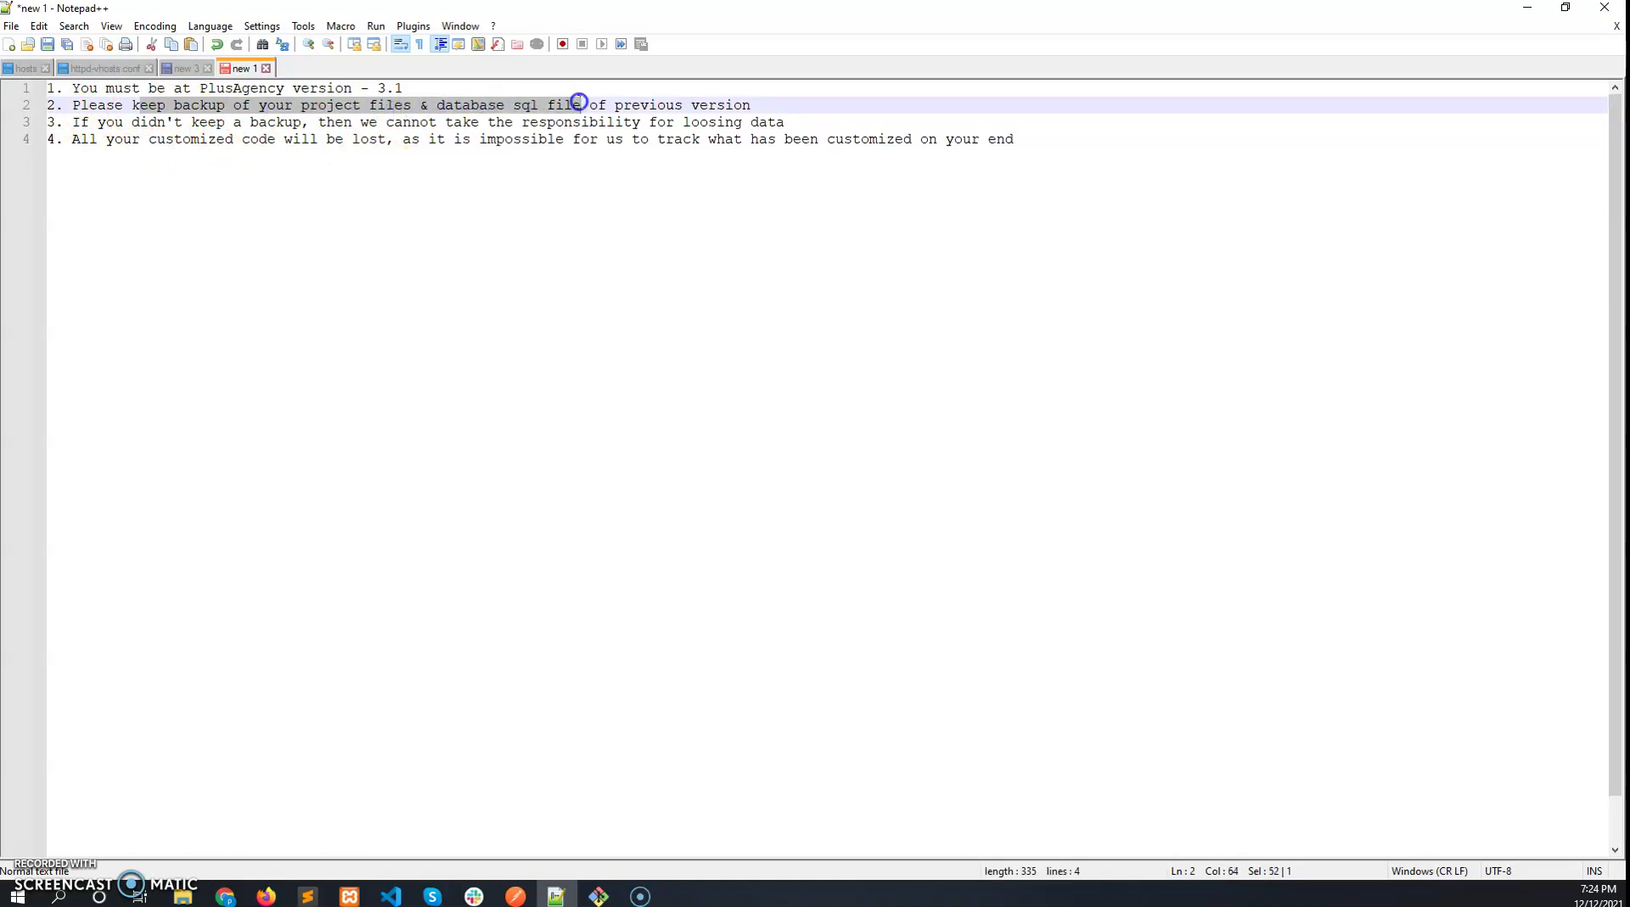
left_click_drag(764, 105, 660, 107)
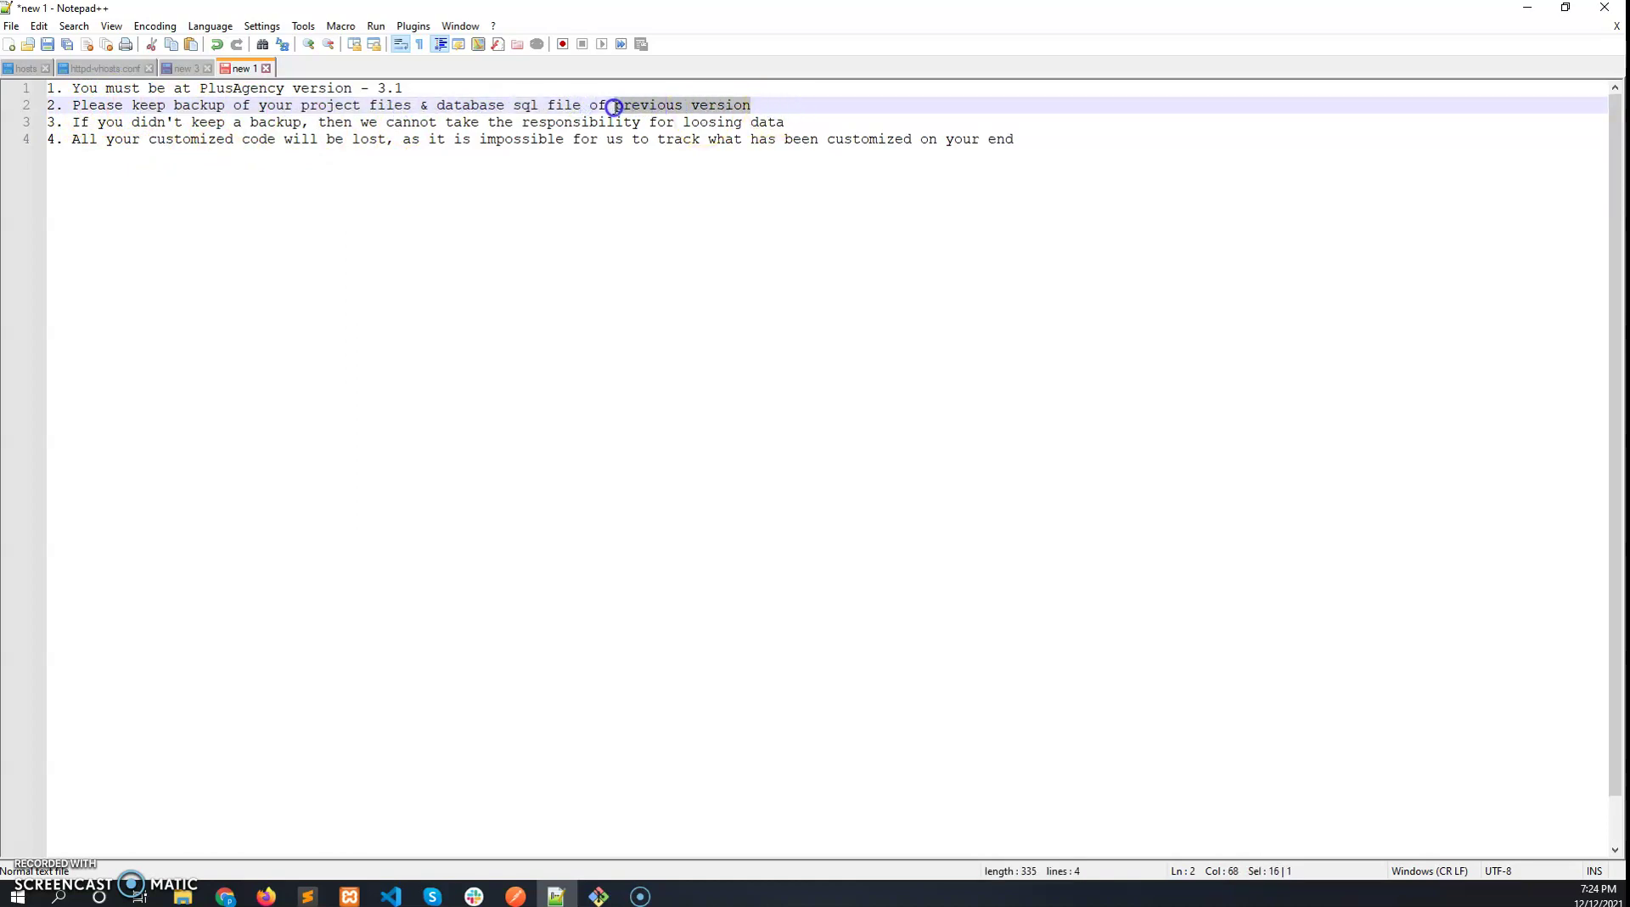
left_click(727, 185)
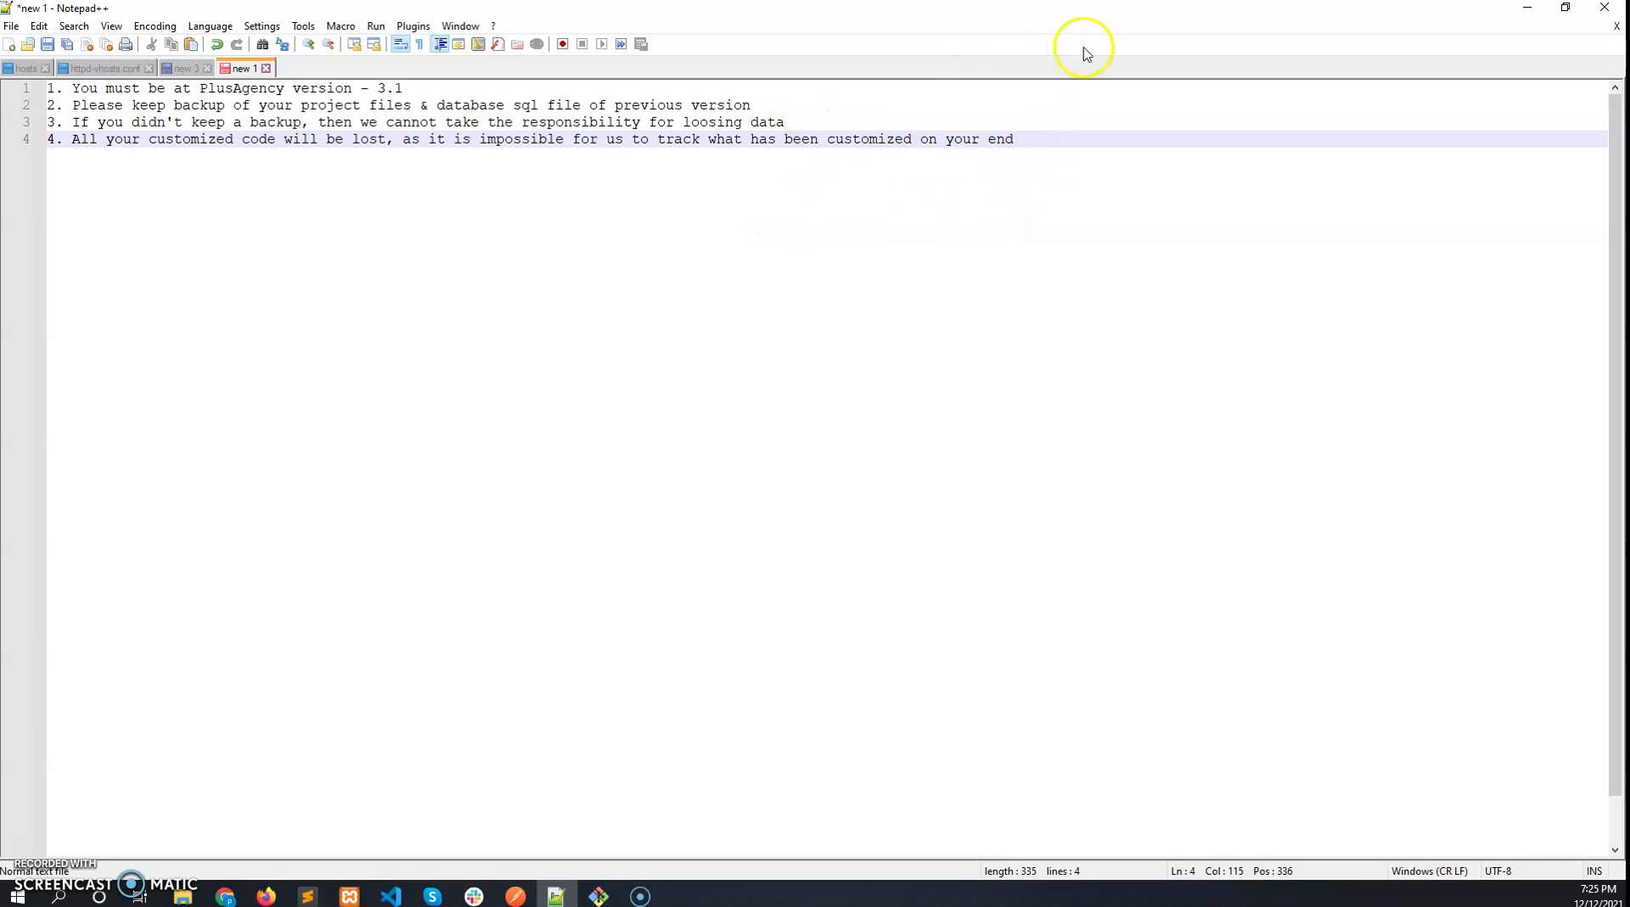
left_click_drag(1092, 18, 847, 161)
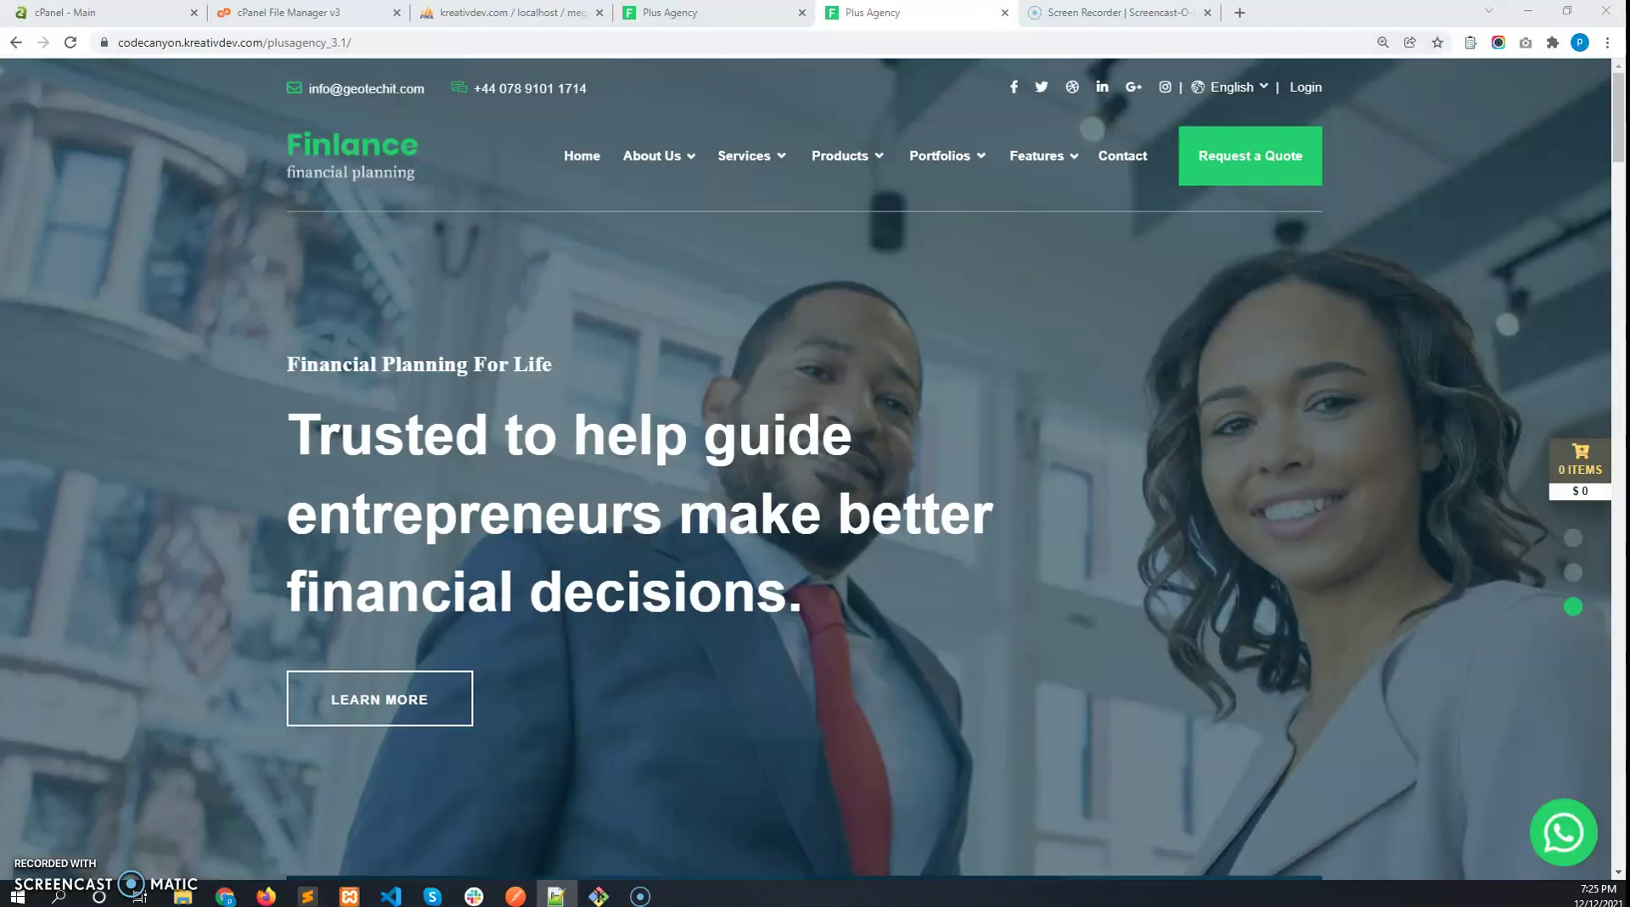
Push Notepad++ off screen and center the codecanyon folder holding updater-3.1-3.2.zip
left_click_drag(0, 246, 0, 179)
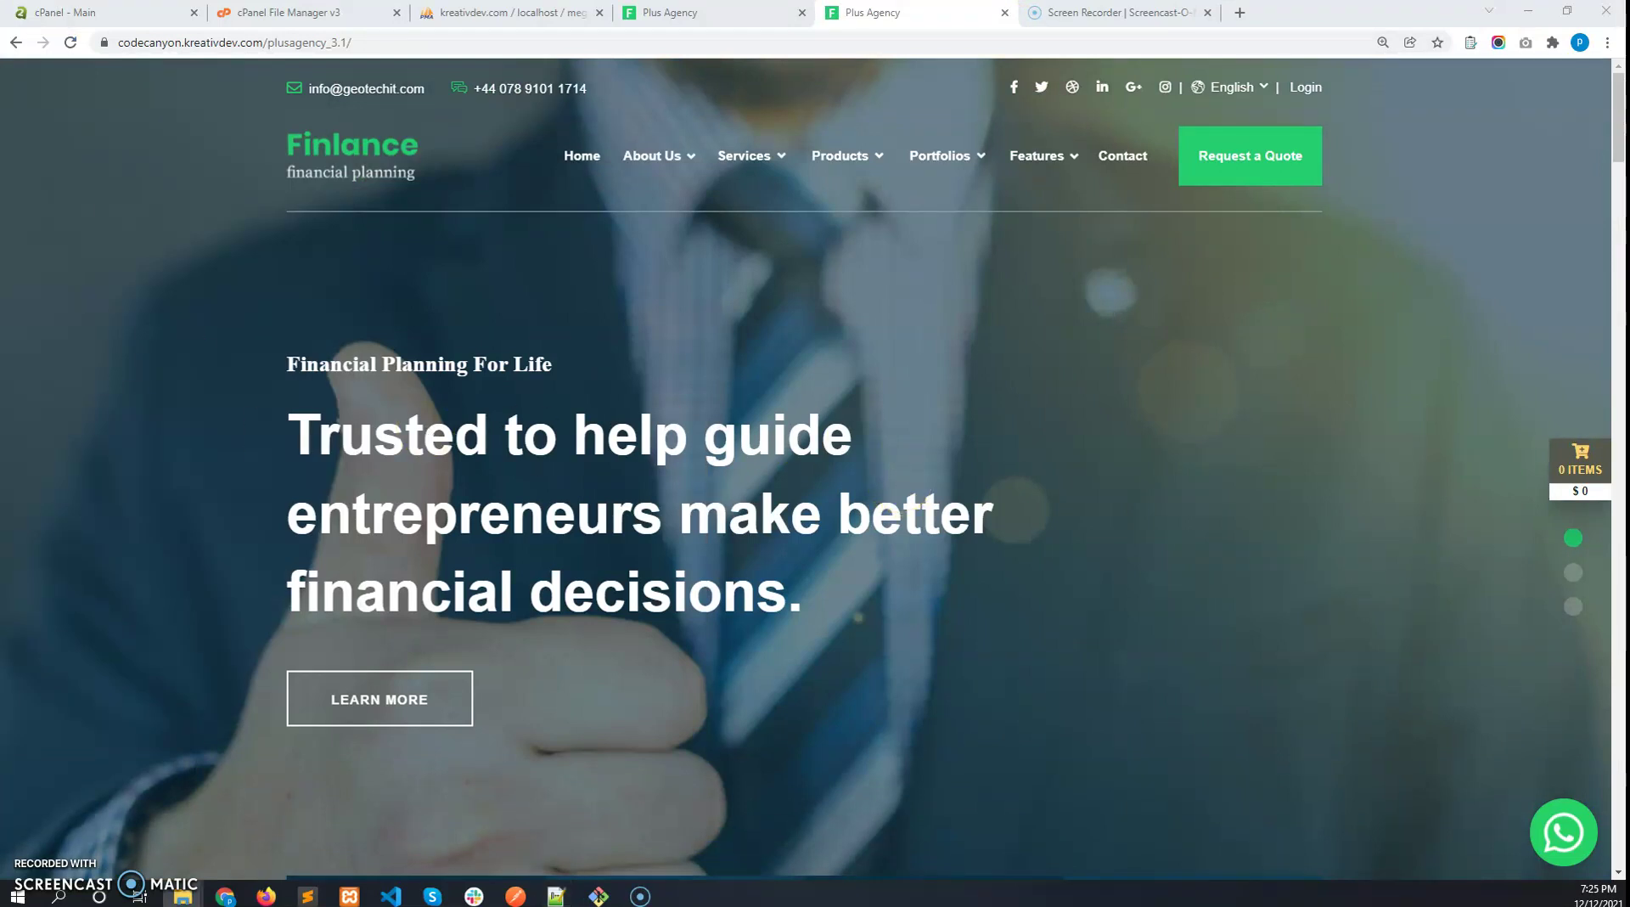
left_click_drag(0, 212, 798, 183)
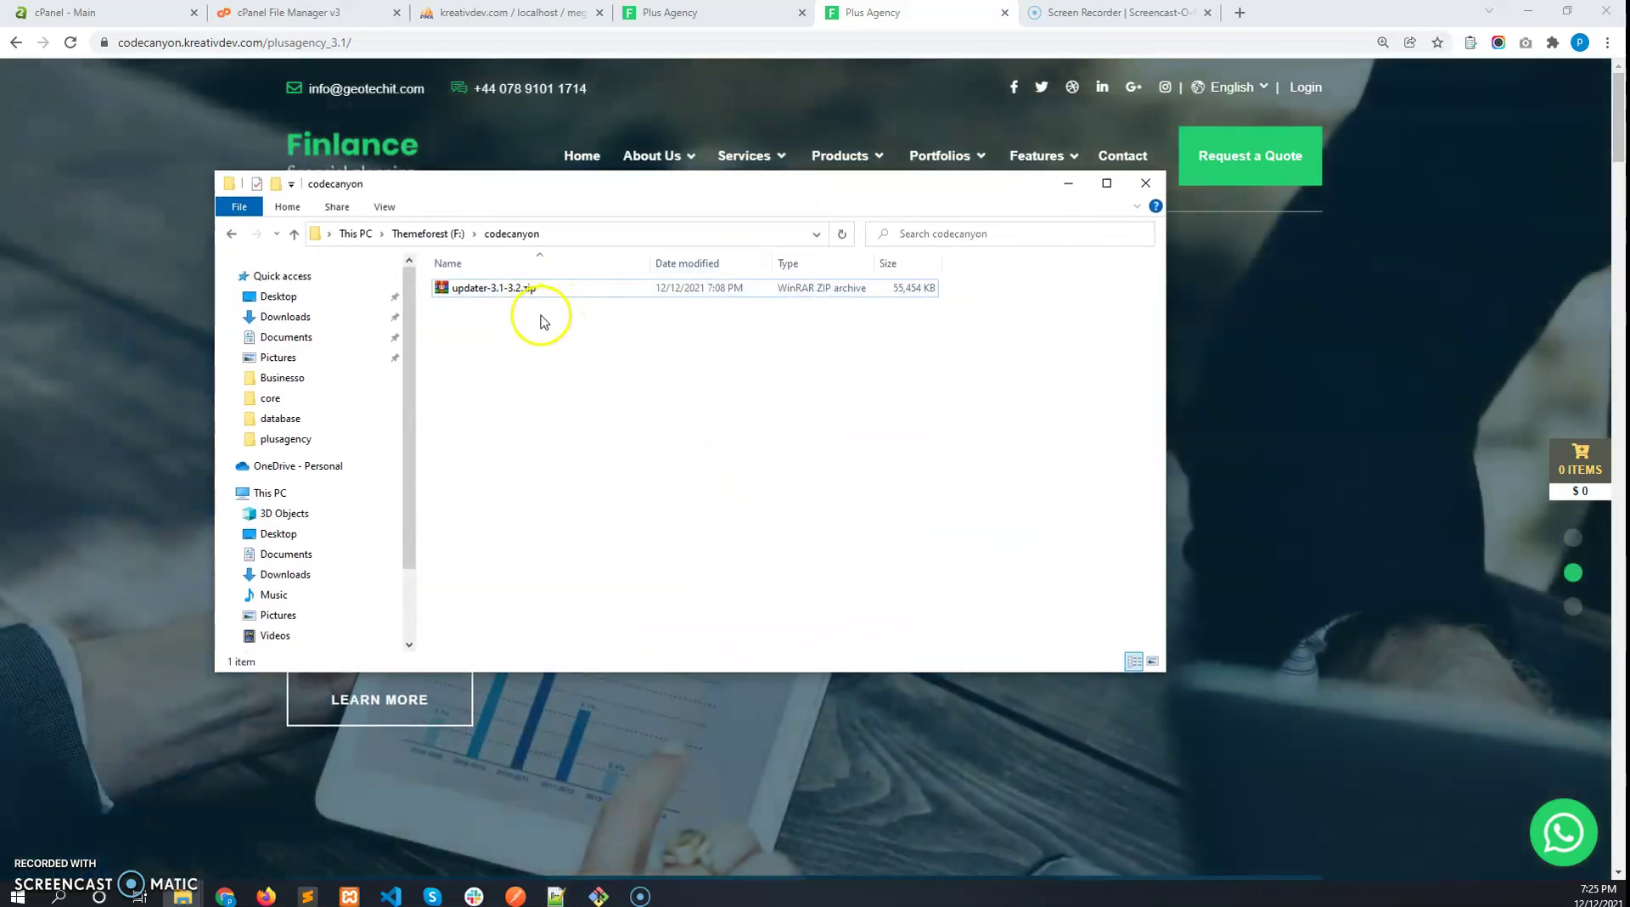
Extract updater-3.1-3.2.zip here, yielding updater.zip and vendor-bootstrap.zip, then return to cPanel
left_click(499, 293)
left_click(499, 292)
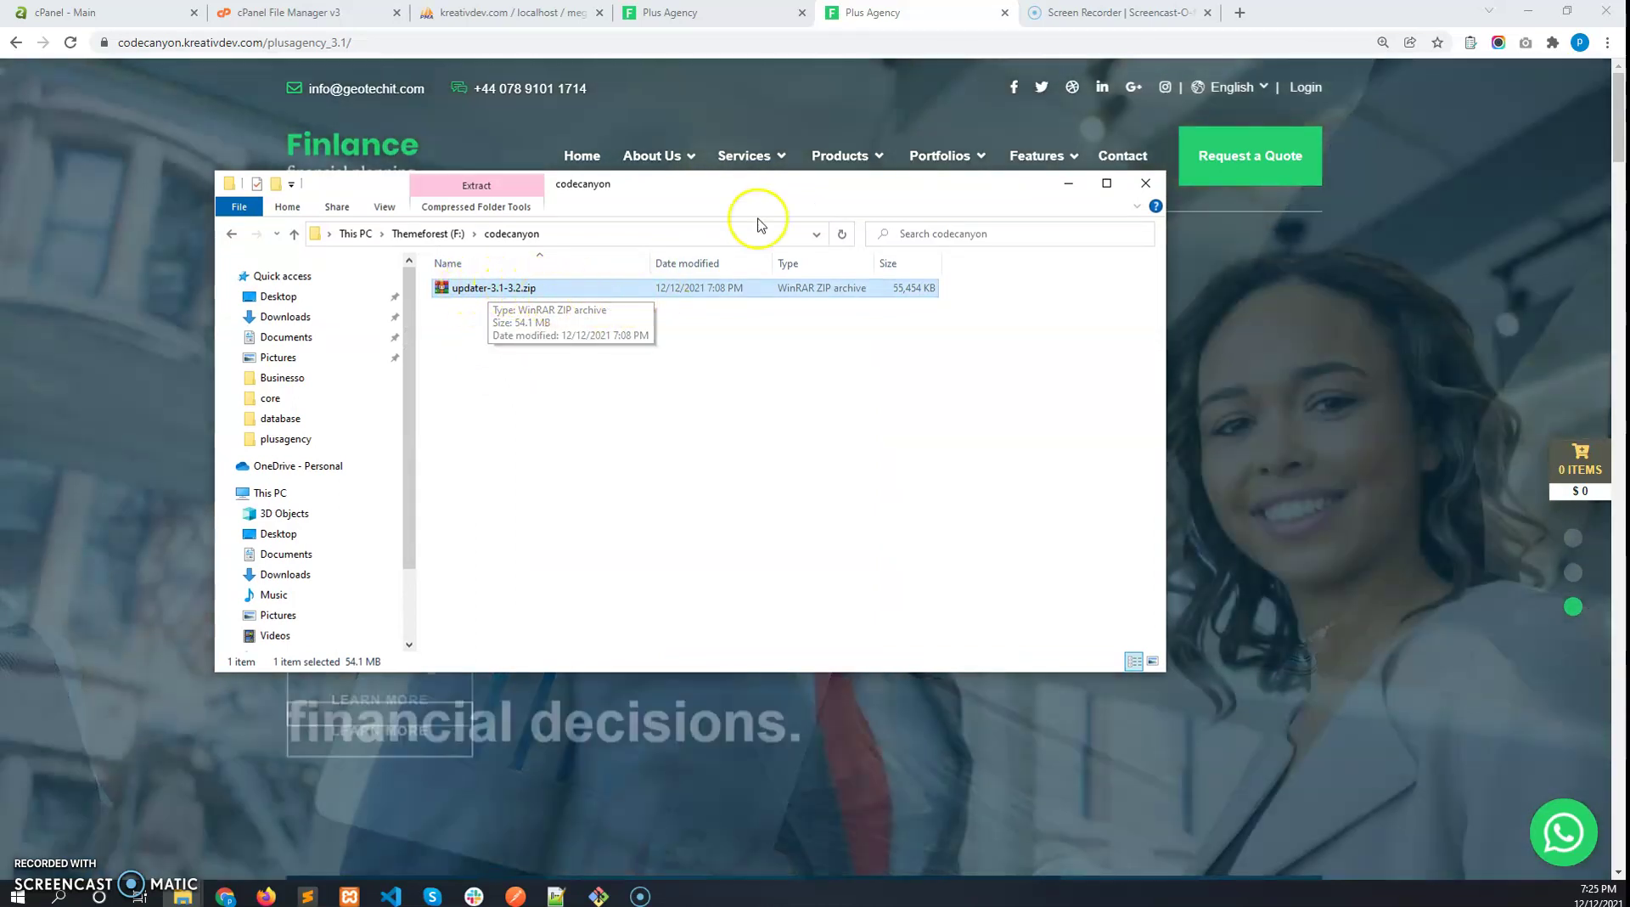
right_click(752, 283)
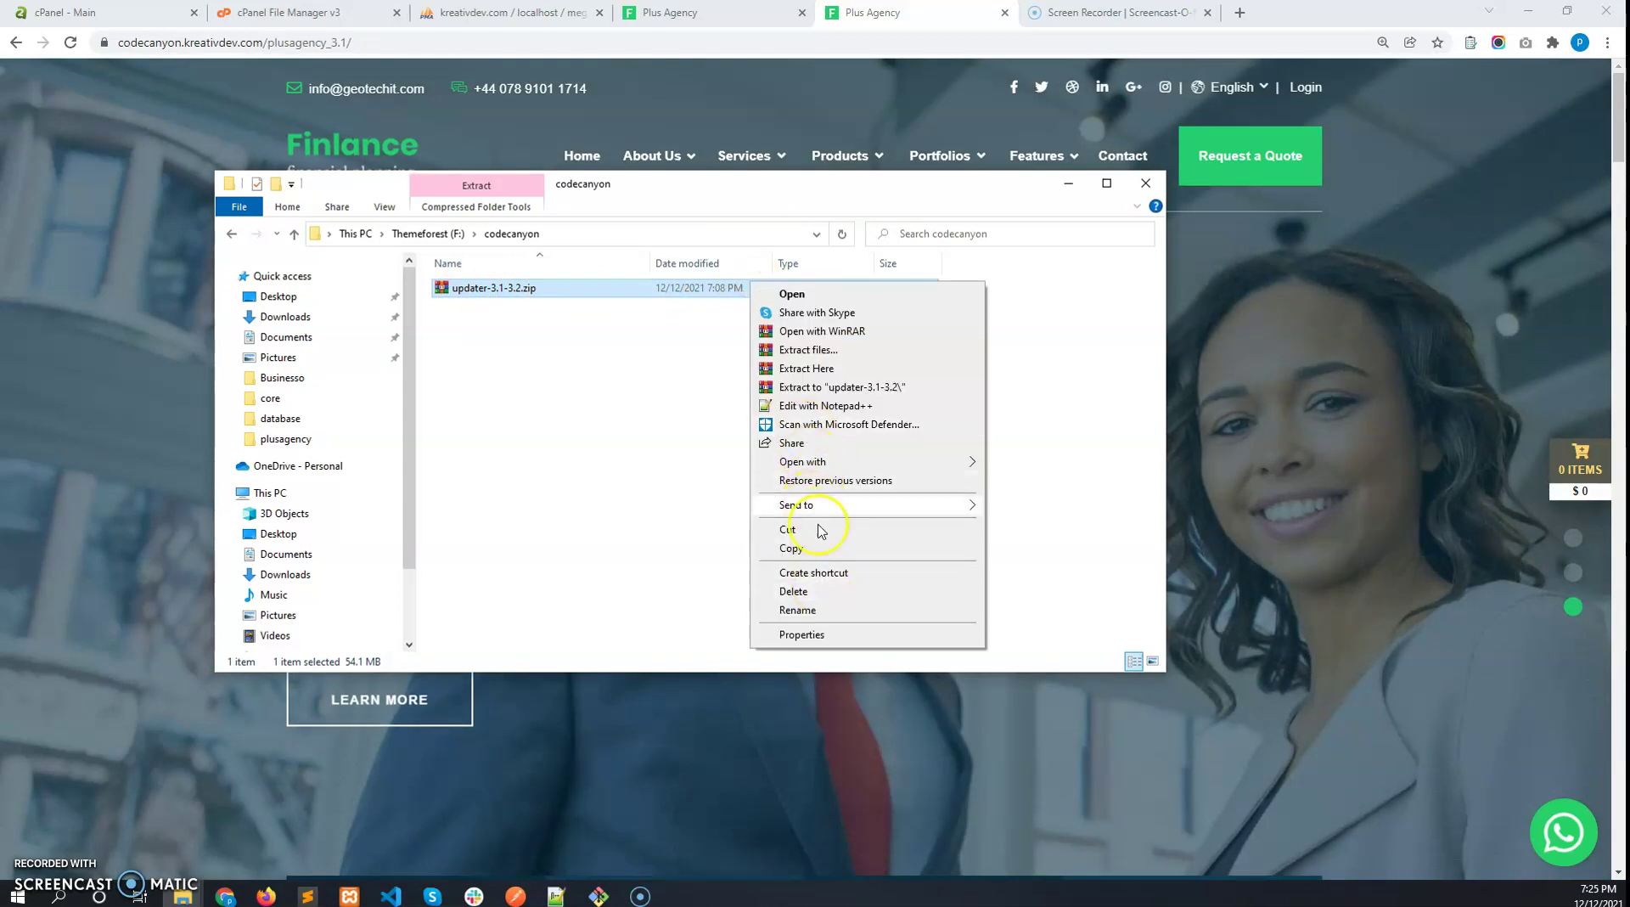
left_click(811, 368)
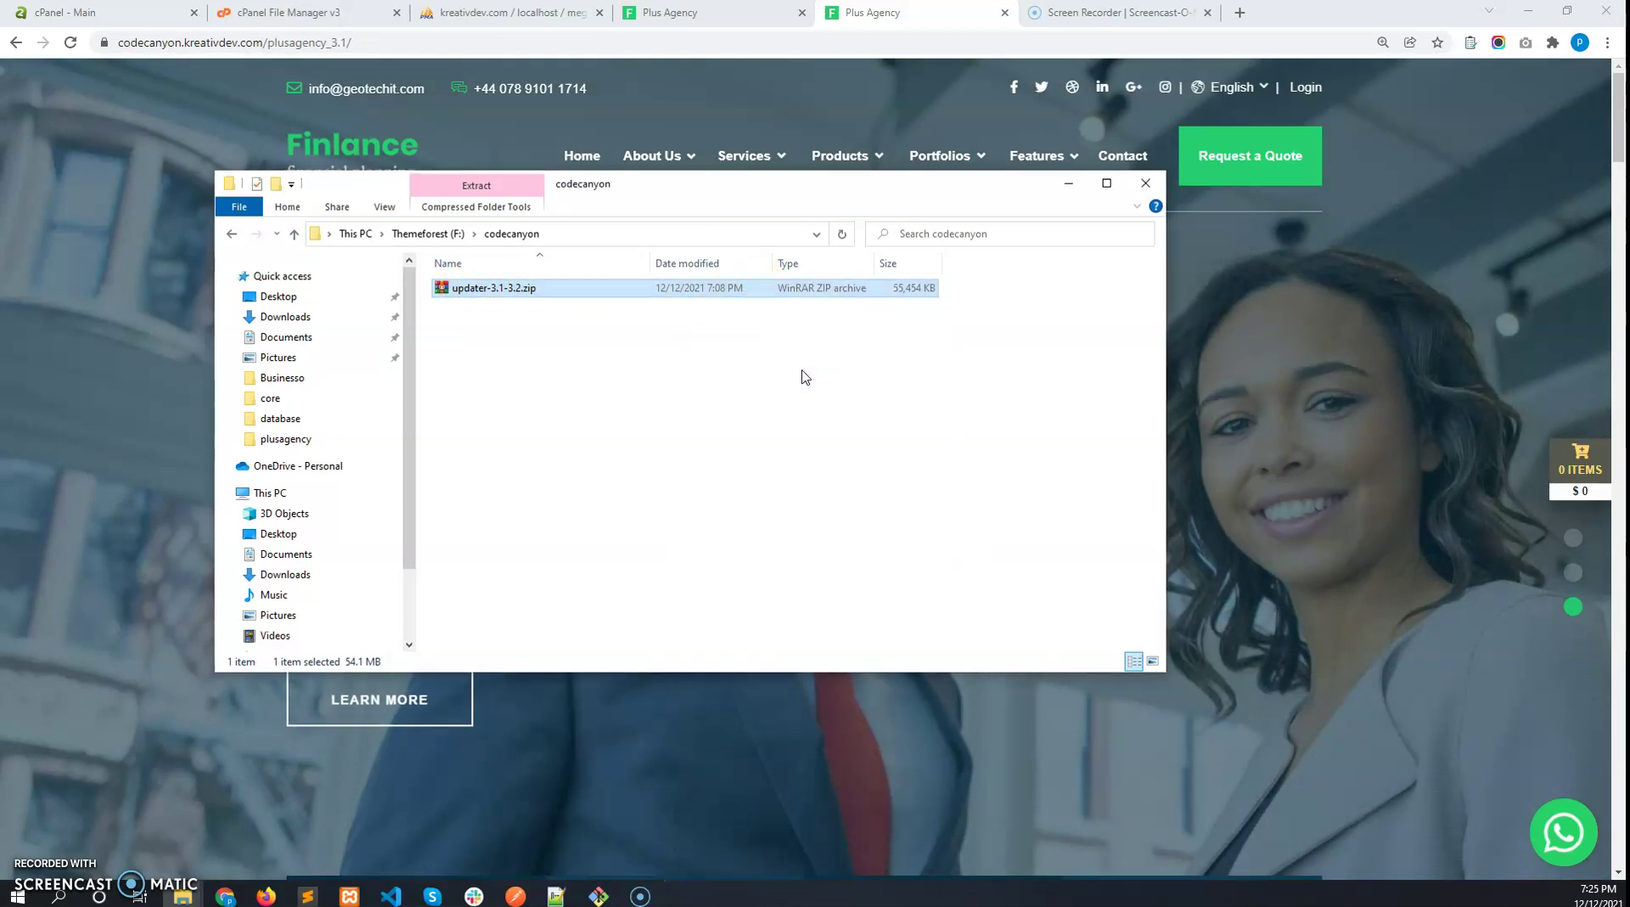
left_click(491, 289)
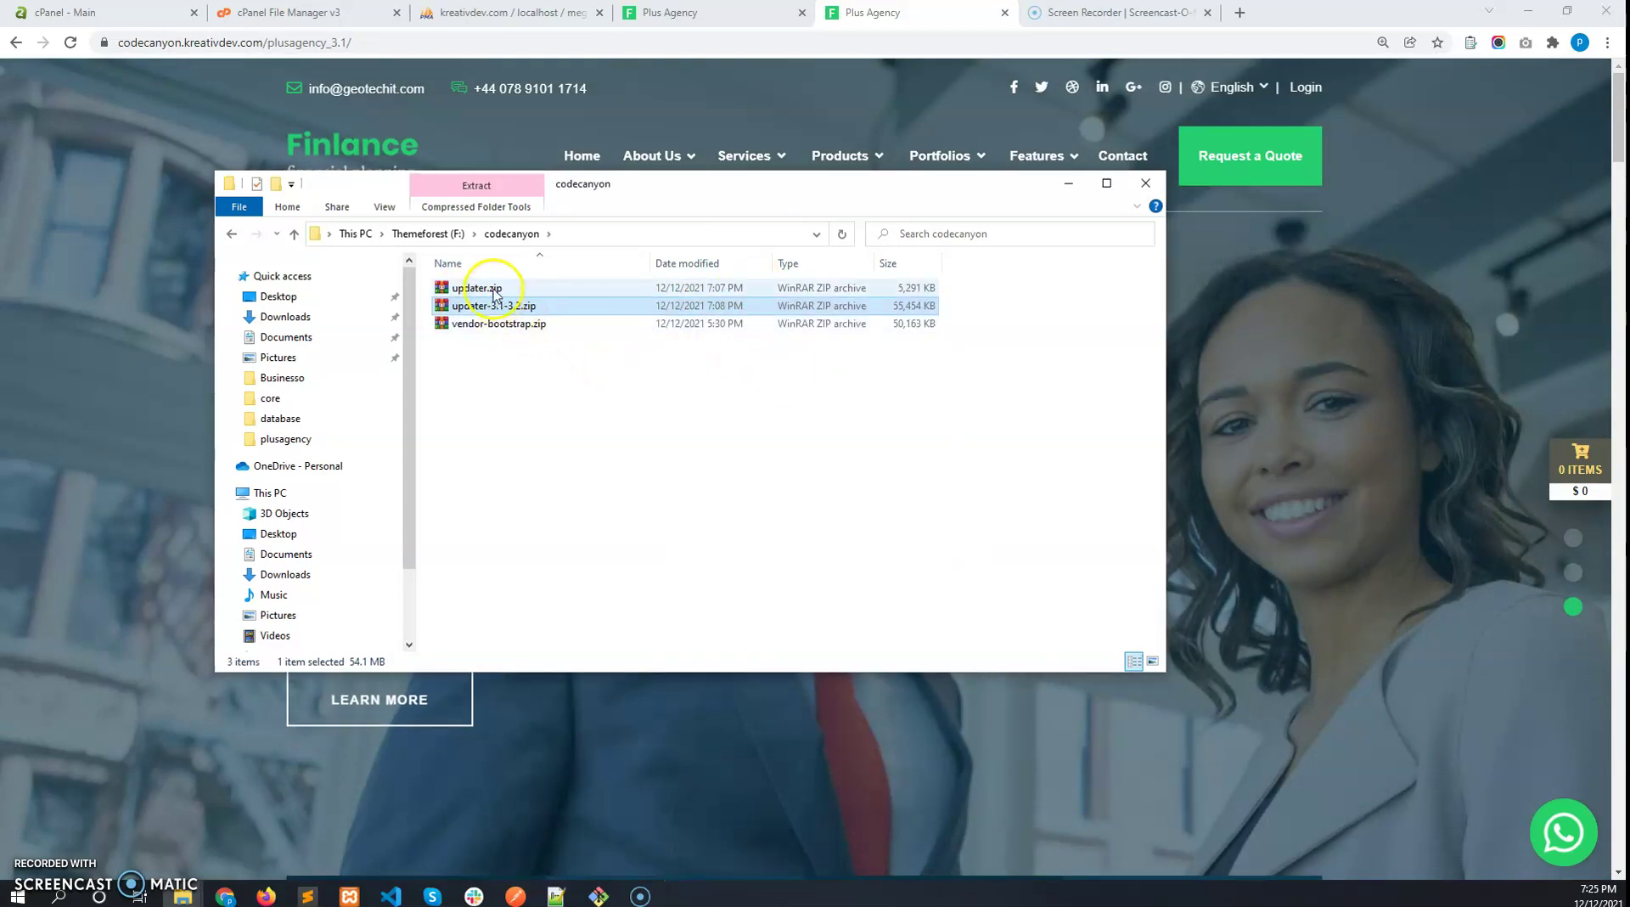
left_click(490, 324)
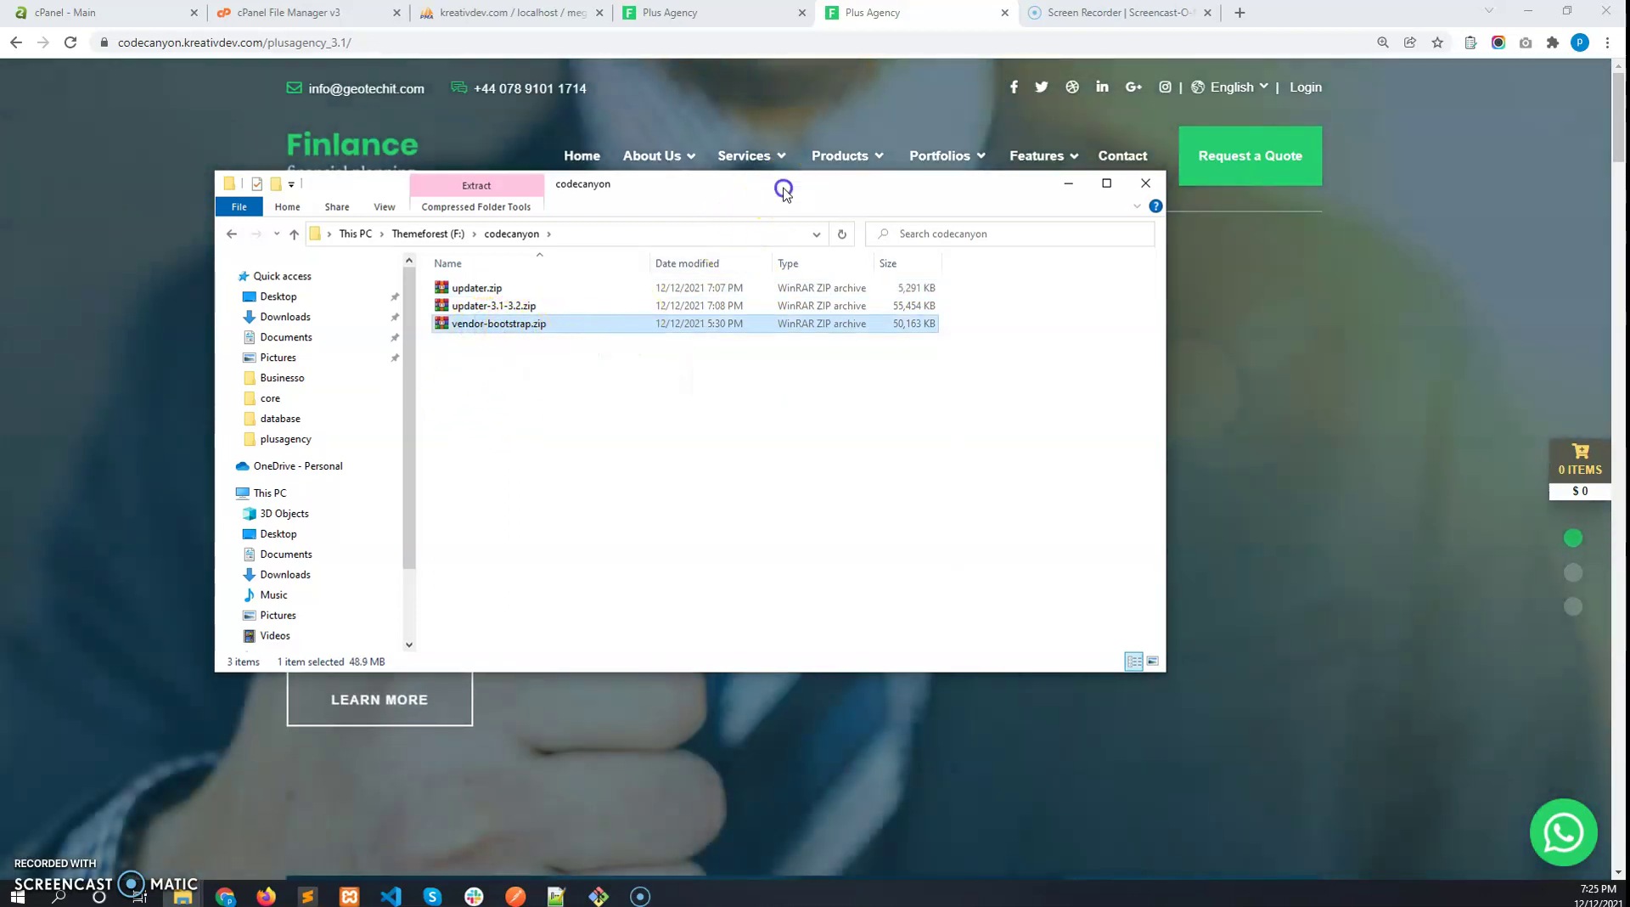
left_click_drag(783, 191, 5, 95)
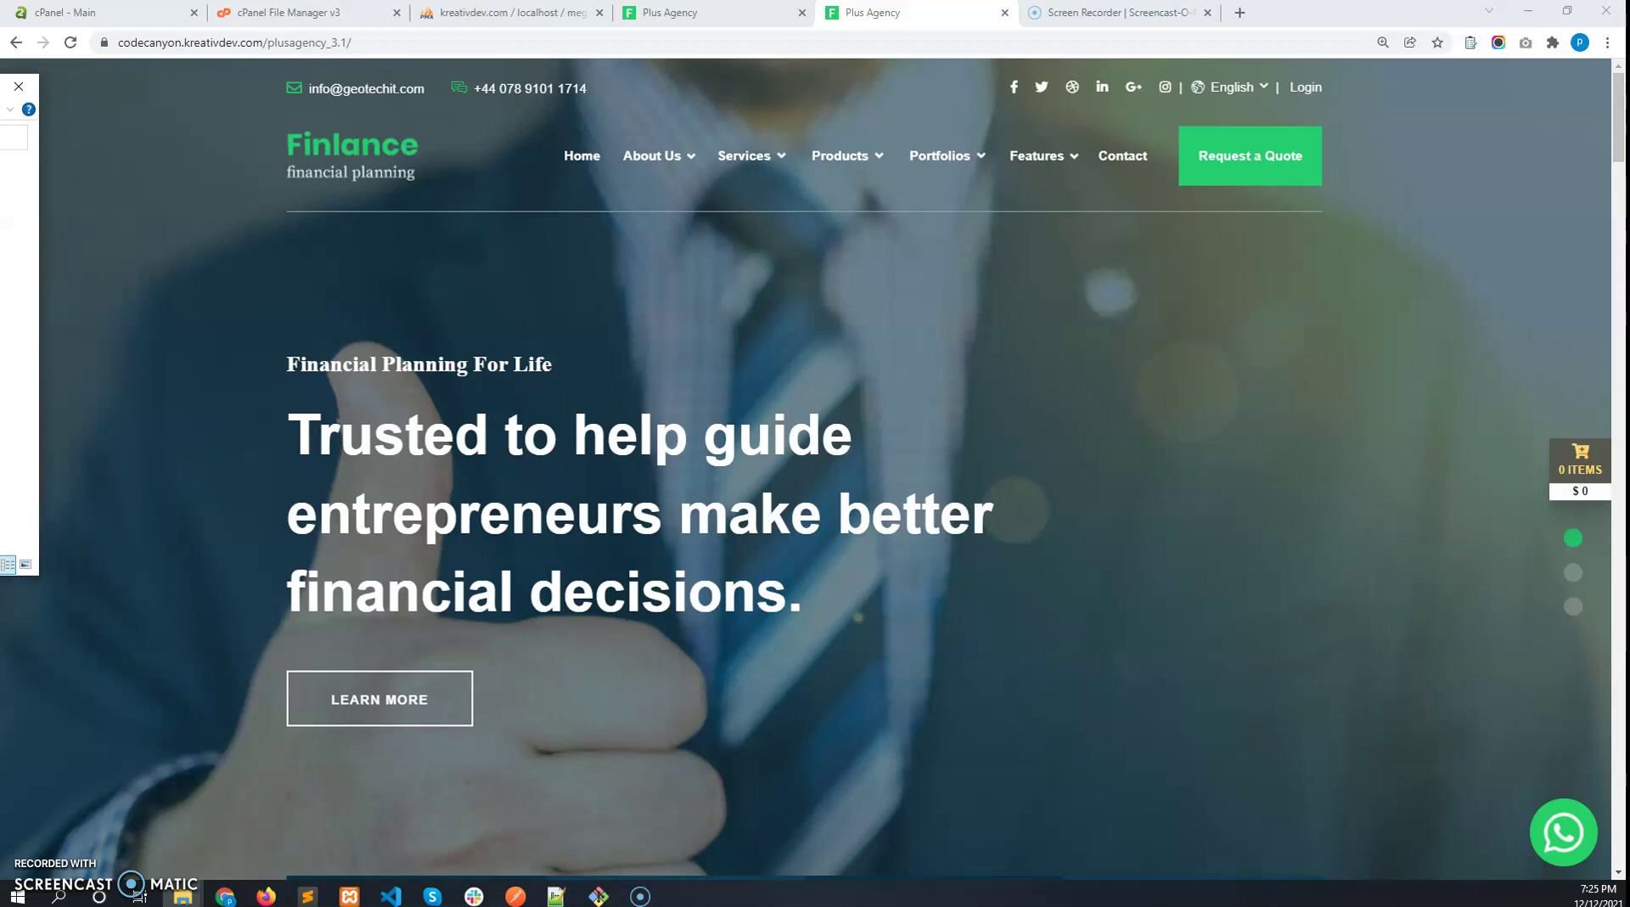
left_click(313, 12)
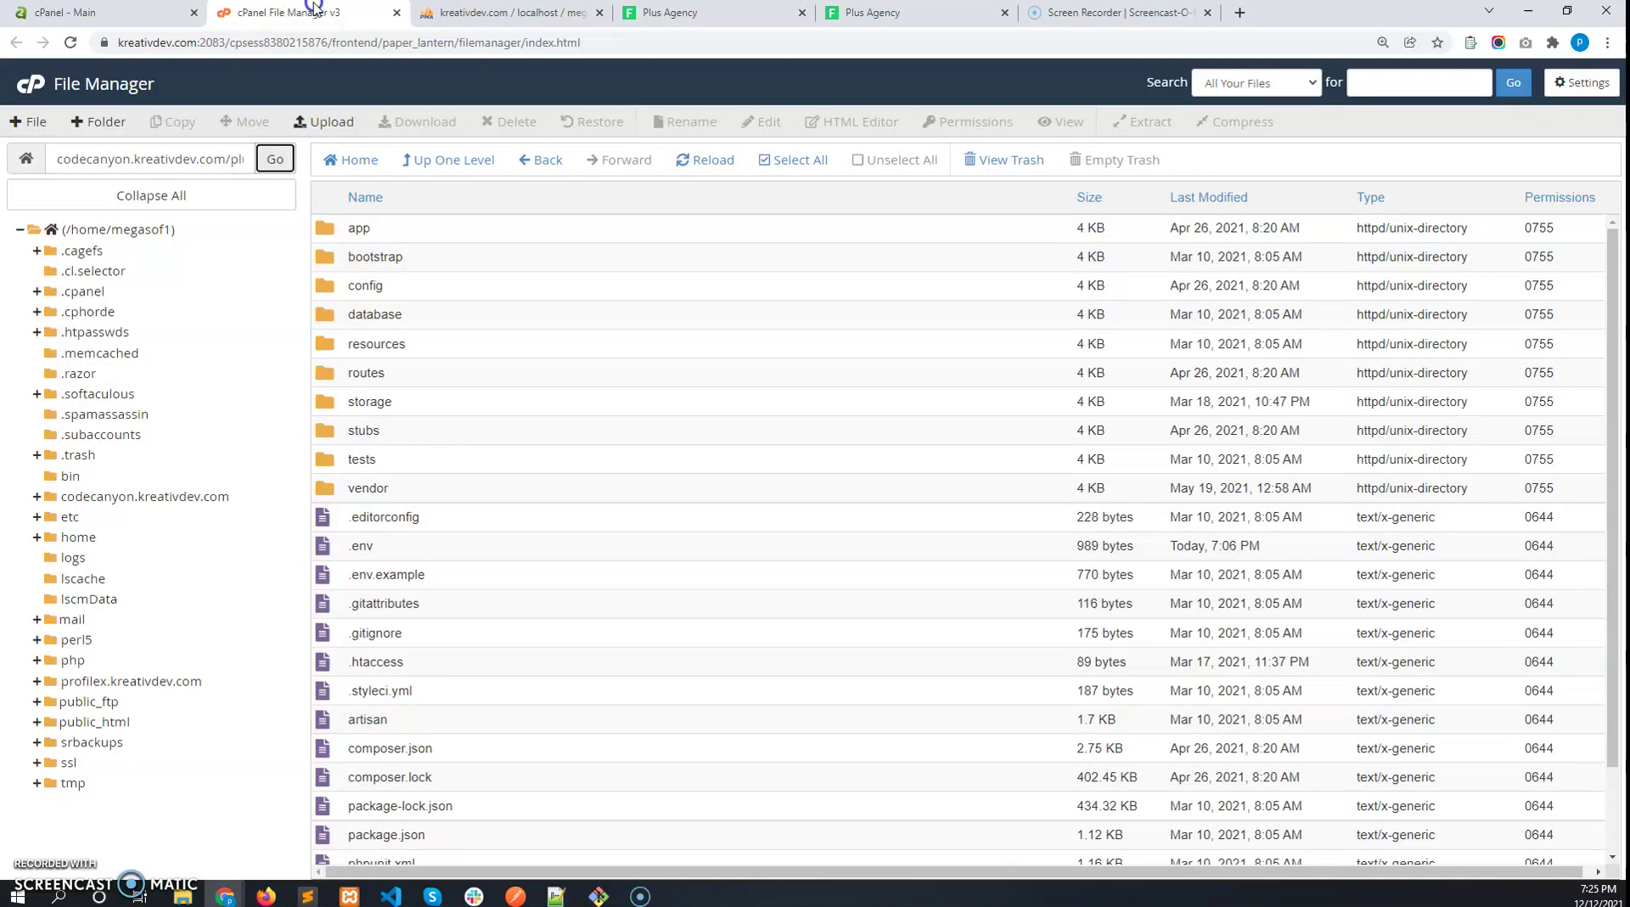
Open the Upload page for the plusagency_3.1 folder
left_click(446, 161)
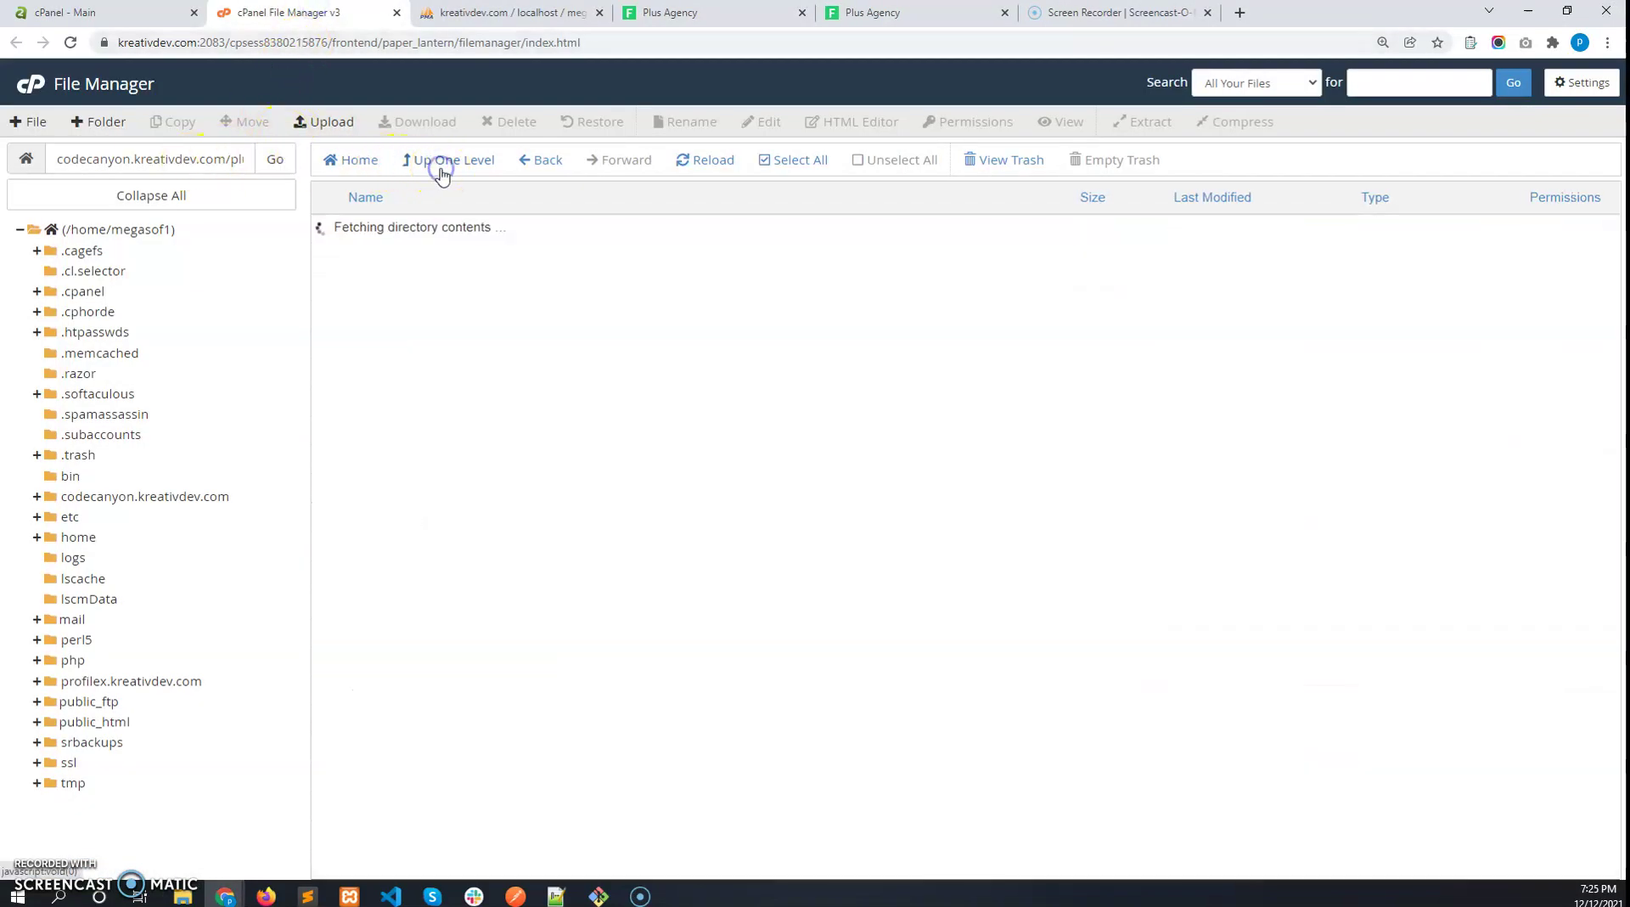
left_click_drag(222, 160, 260, 161)
left_click(207, 163)
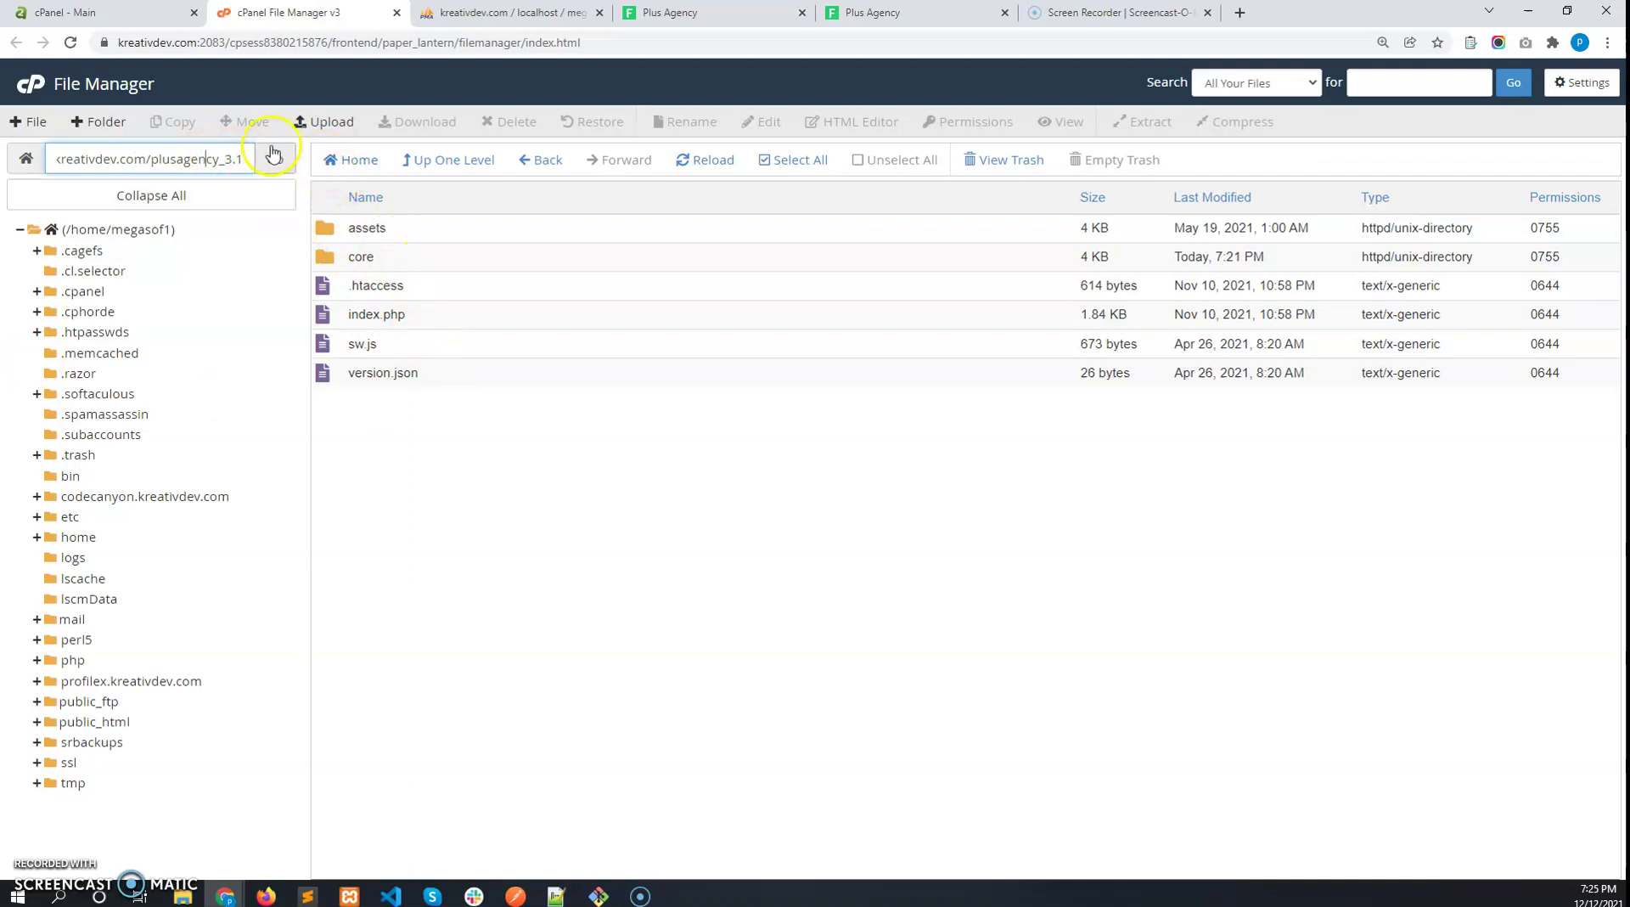
left_click(315, 134)
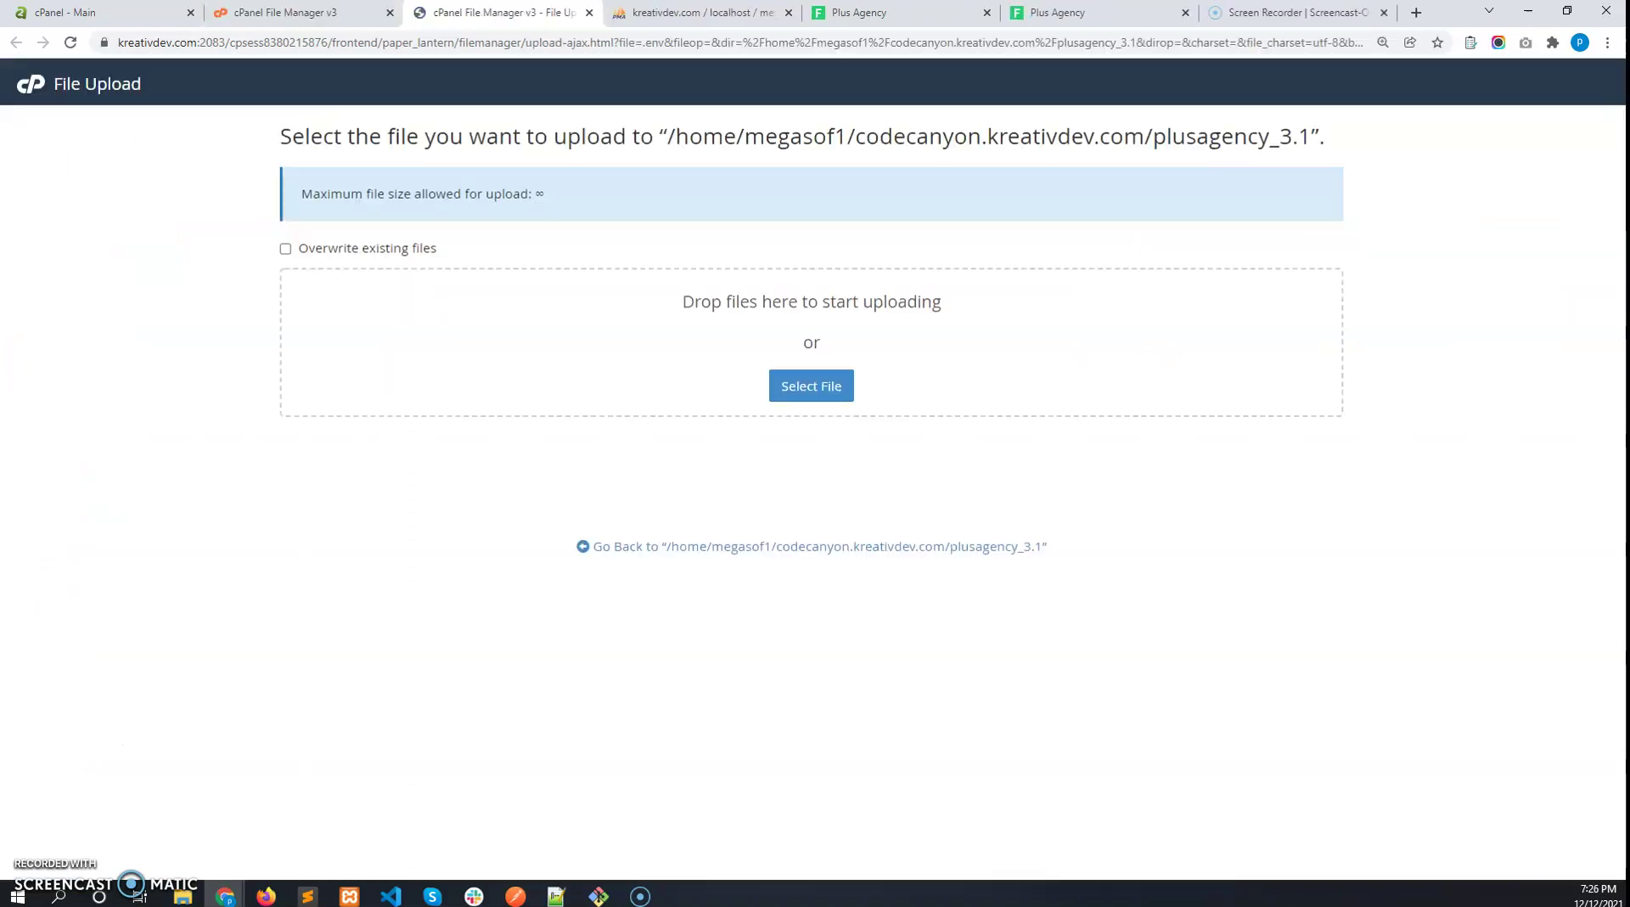
Drop updater.zip from codecanyon into the upload area and reload the folder listing
key("alt+Tab")
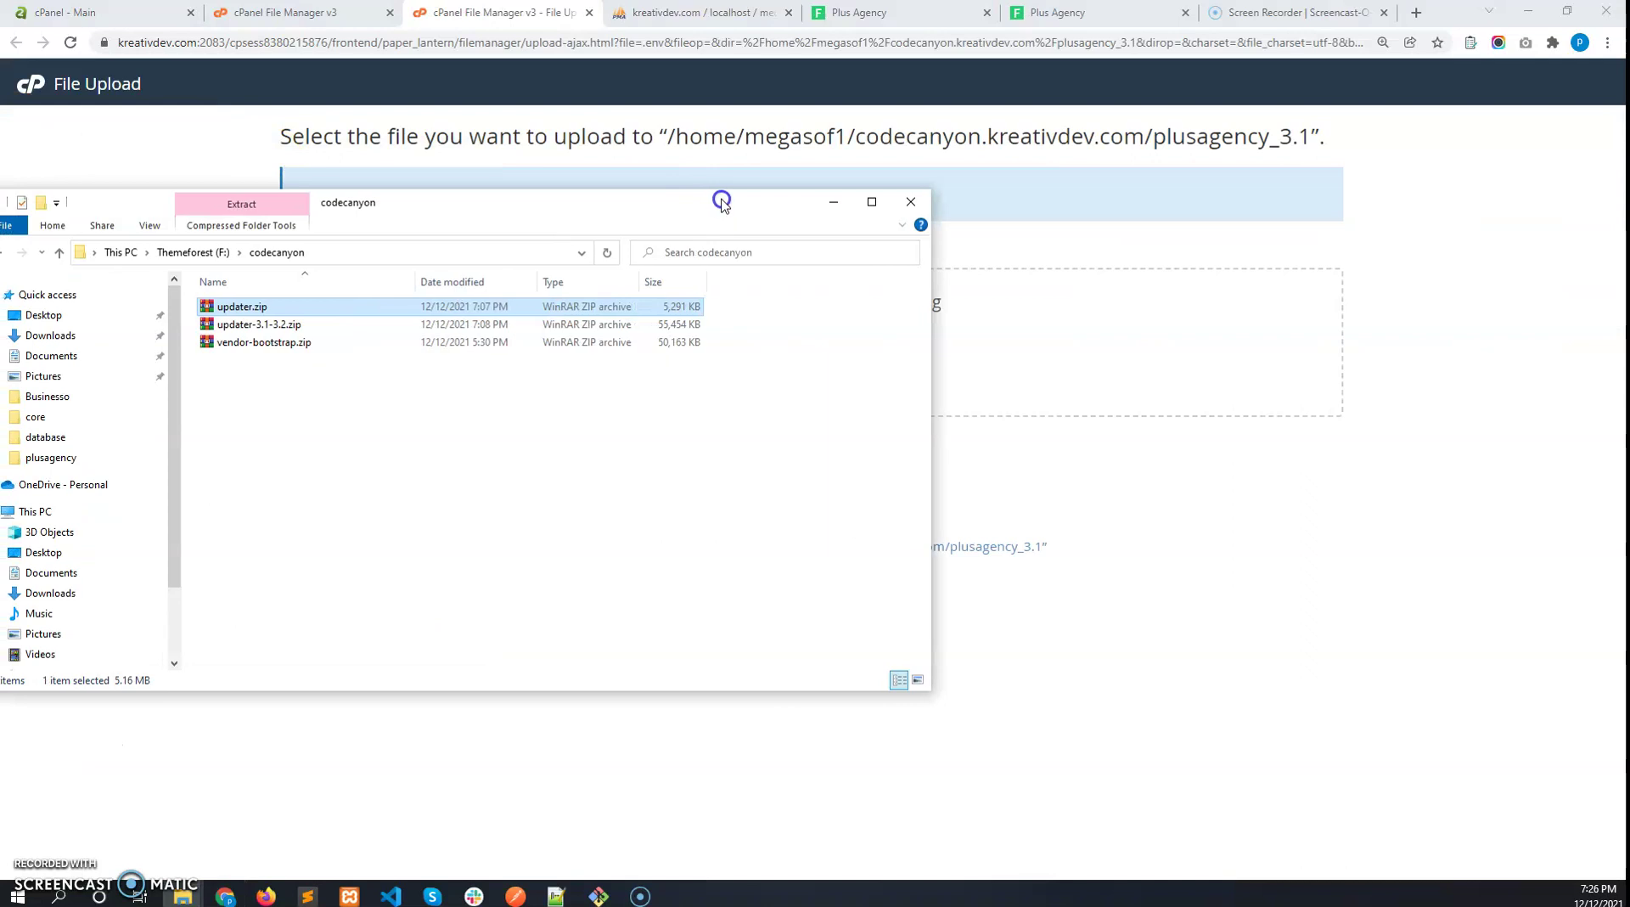
left_click_drag(382, 309, 1142, 379)
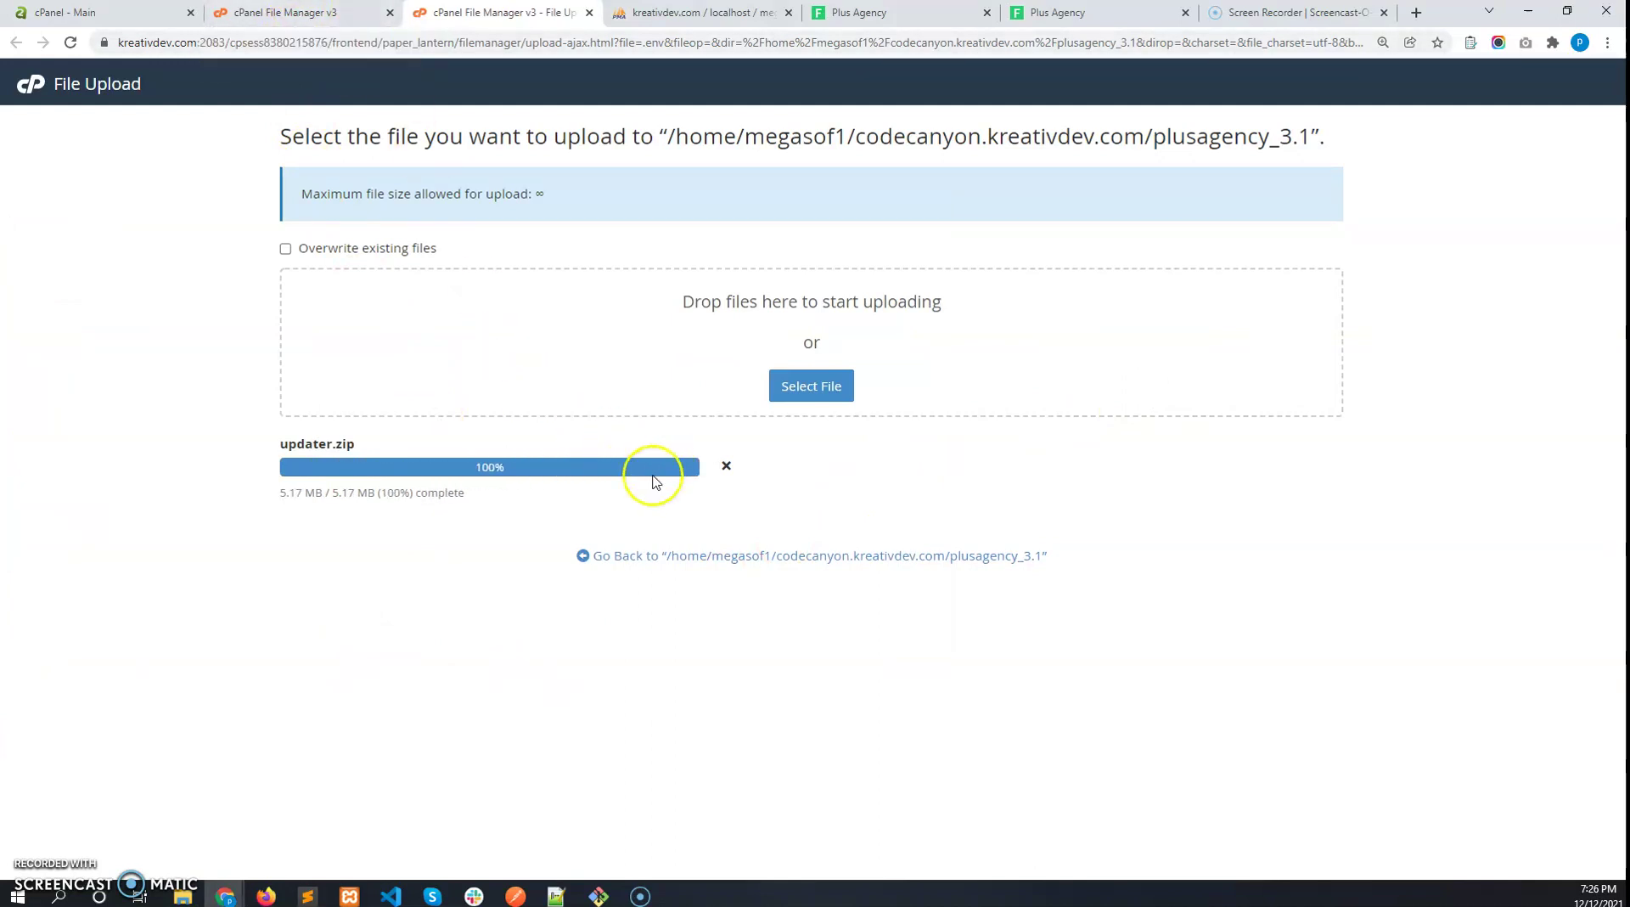
left_click(320, 12)
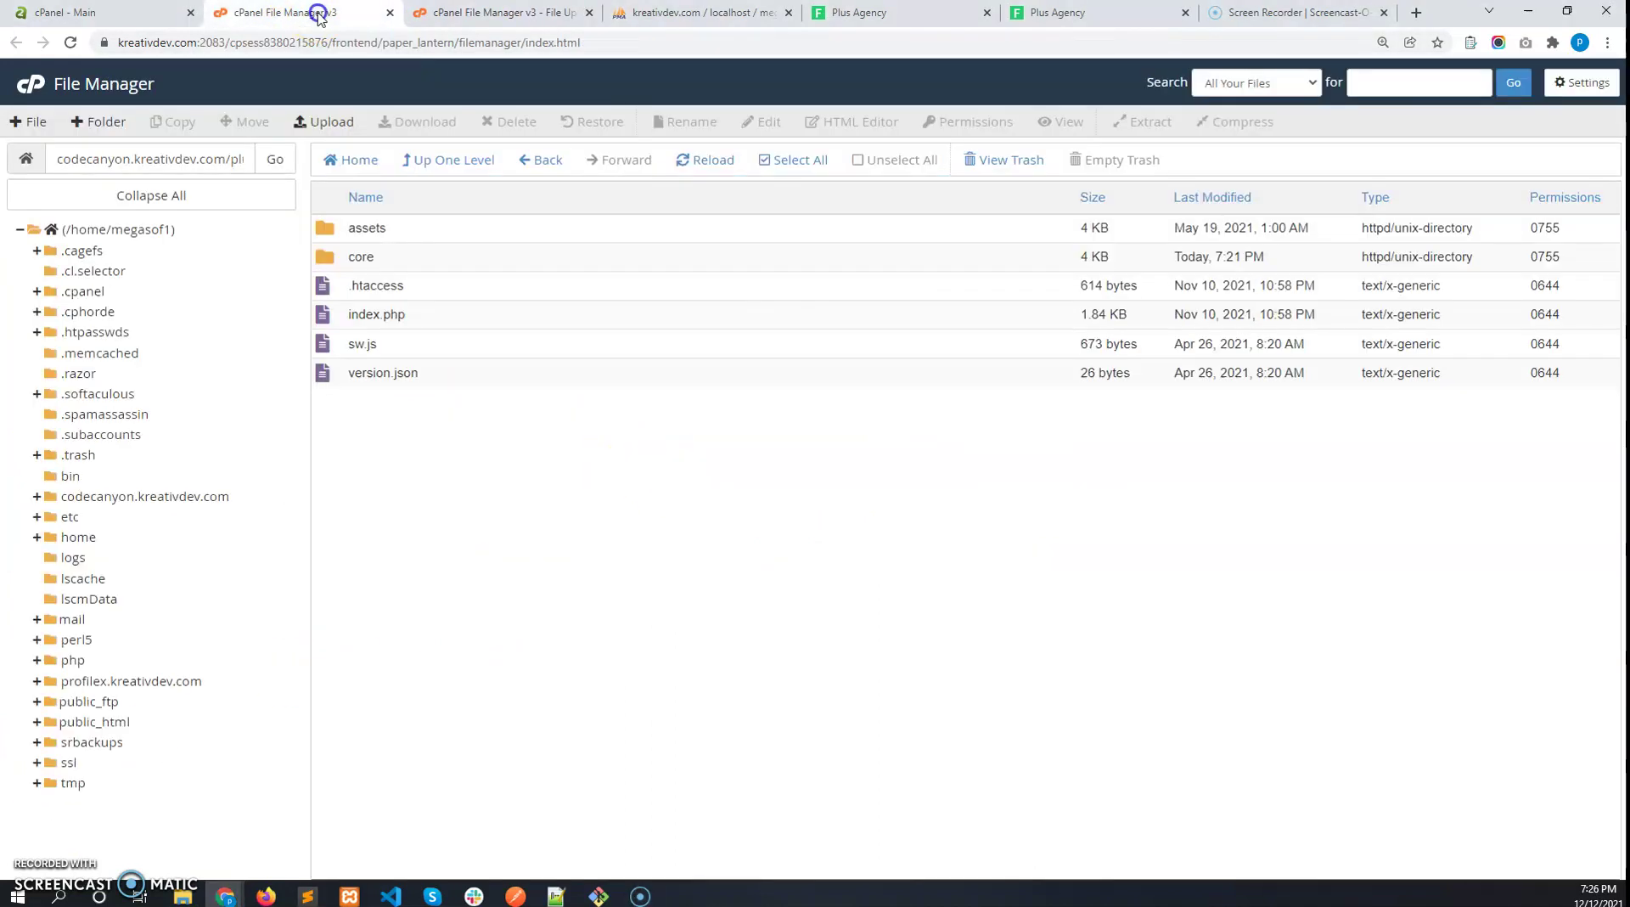
left_click(272, 163)
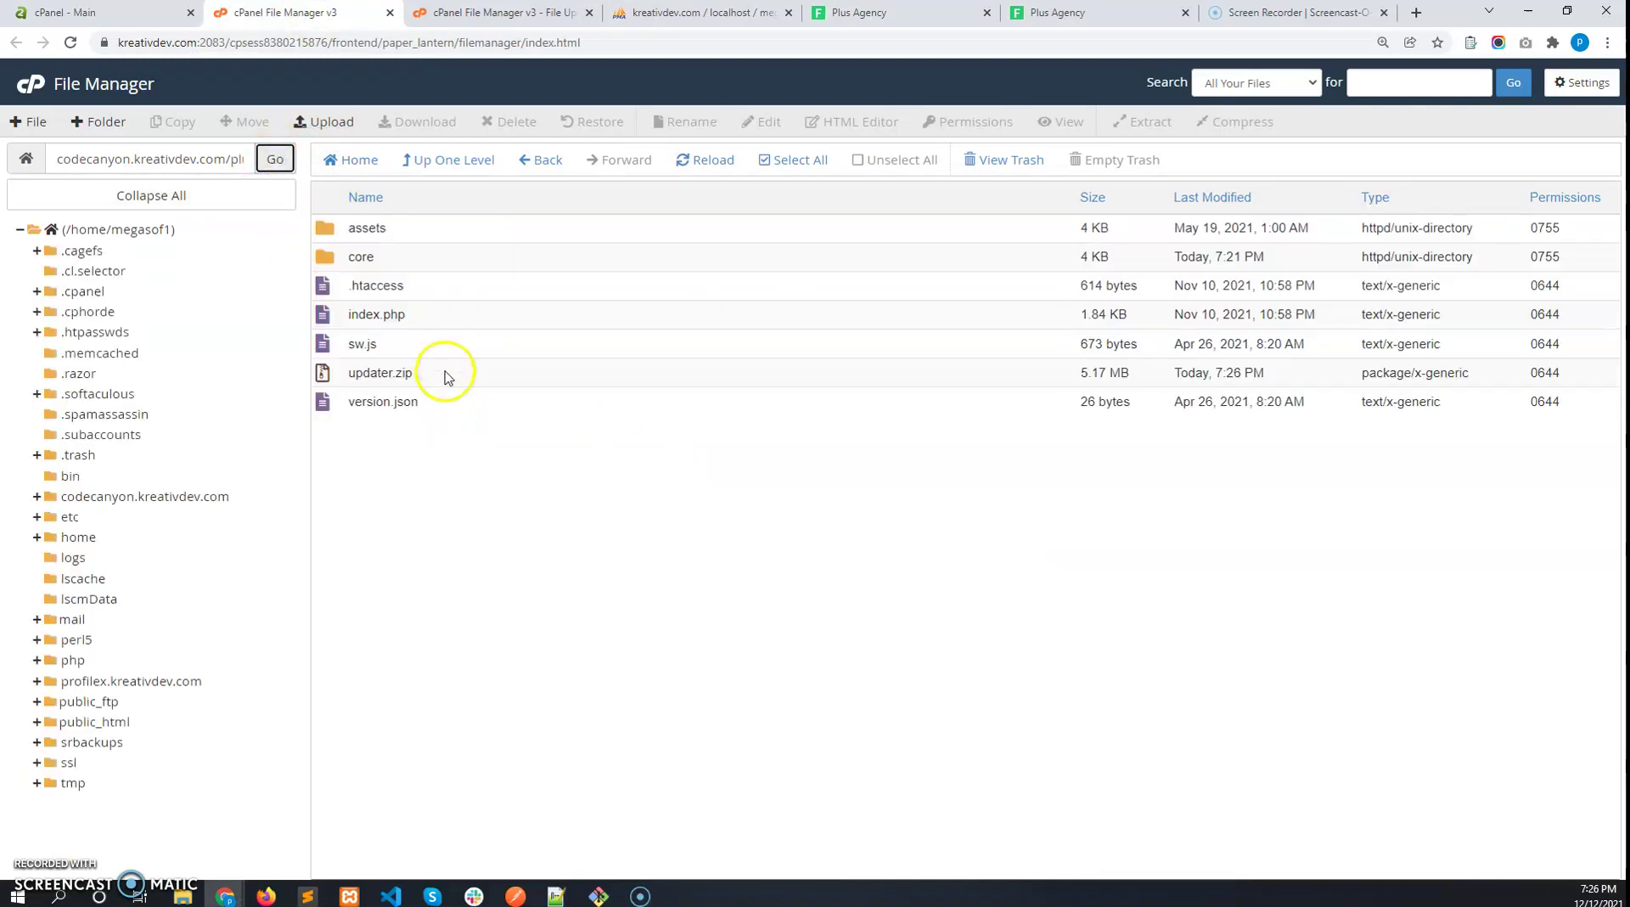
Extract updater.zip into the site folder and reload to show the new updater folder
right_click(442, 371)
left_click(488, 585)
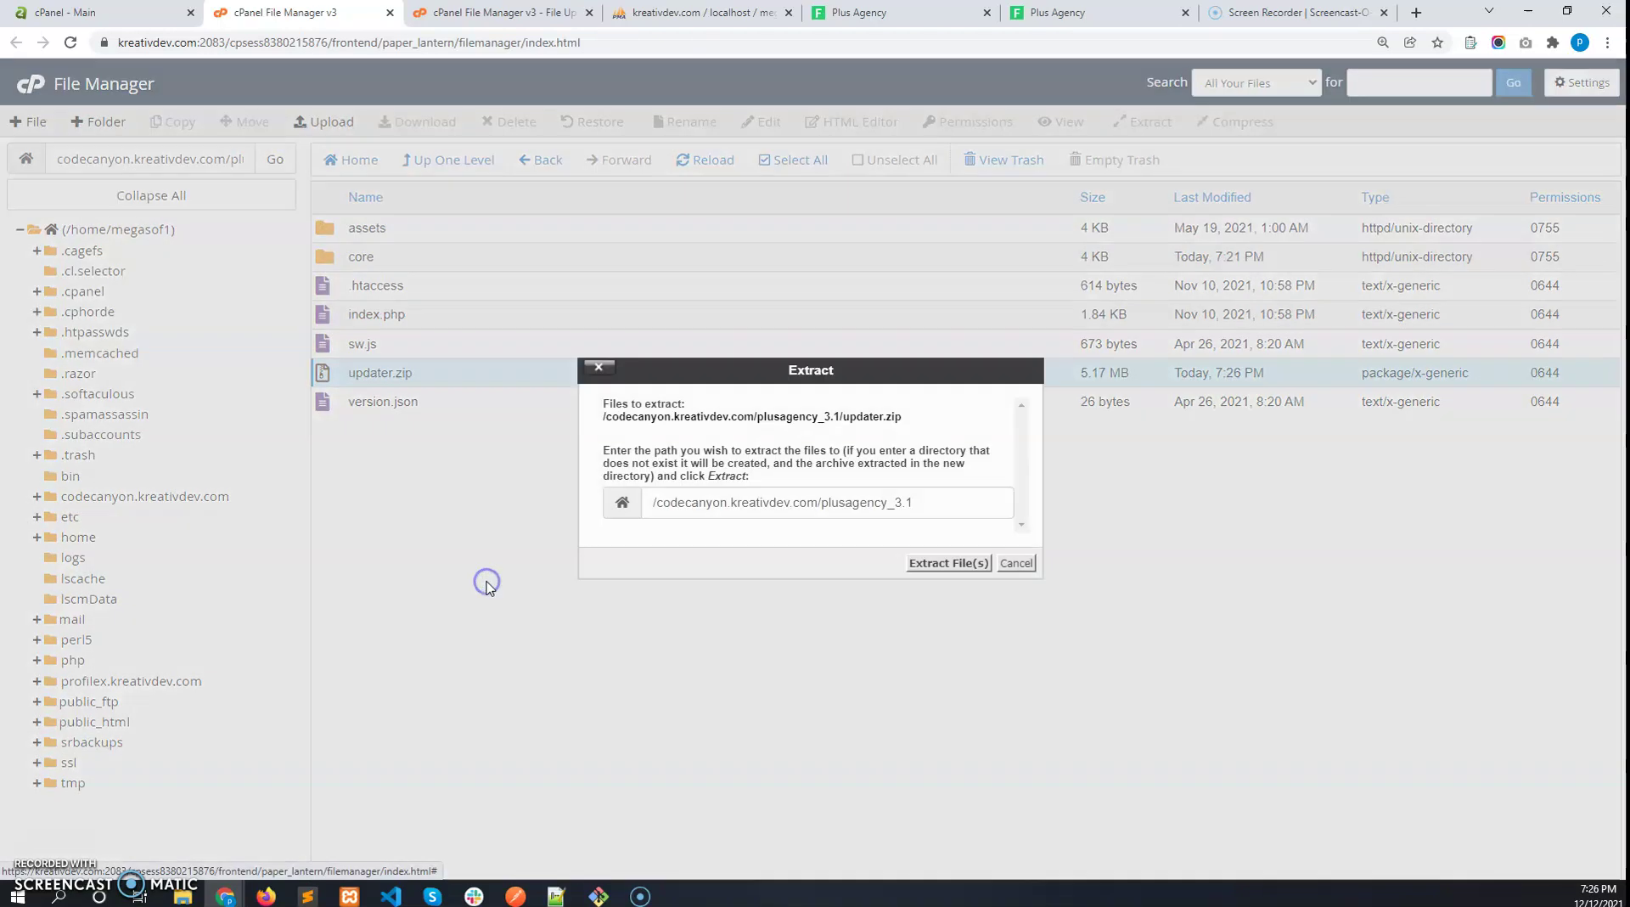
left_click(917, 562)
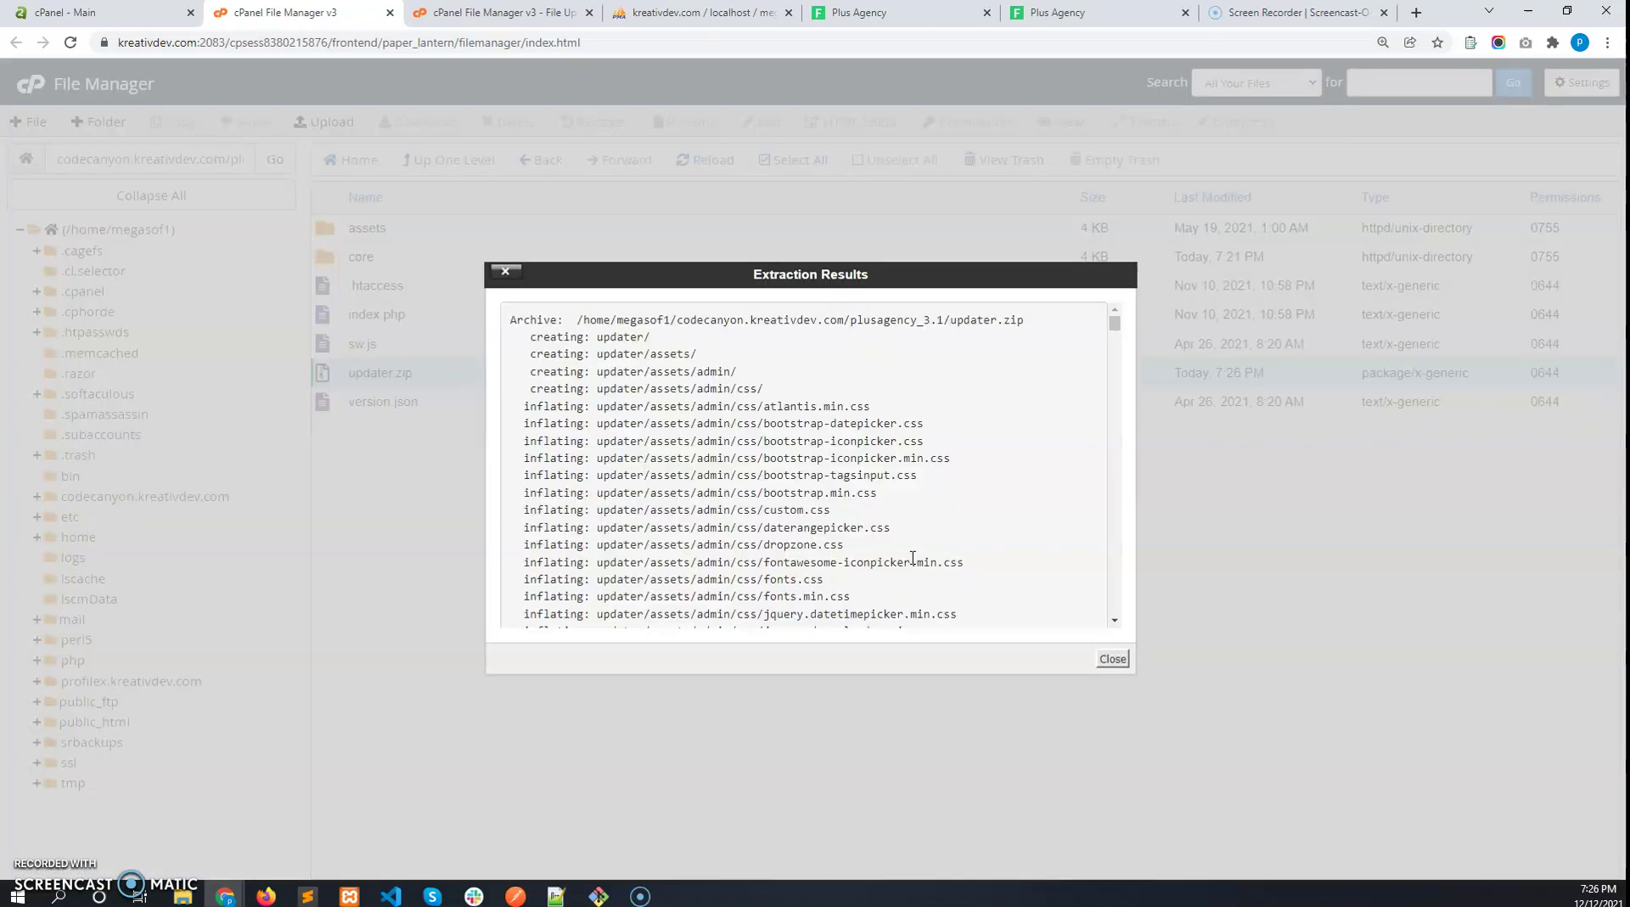
left_click(1113, 661)
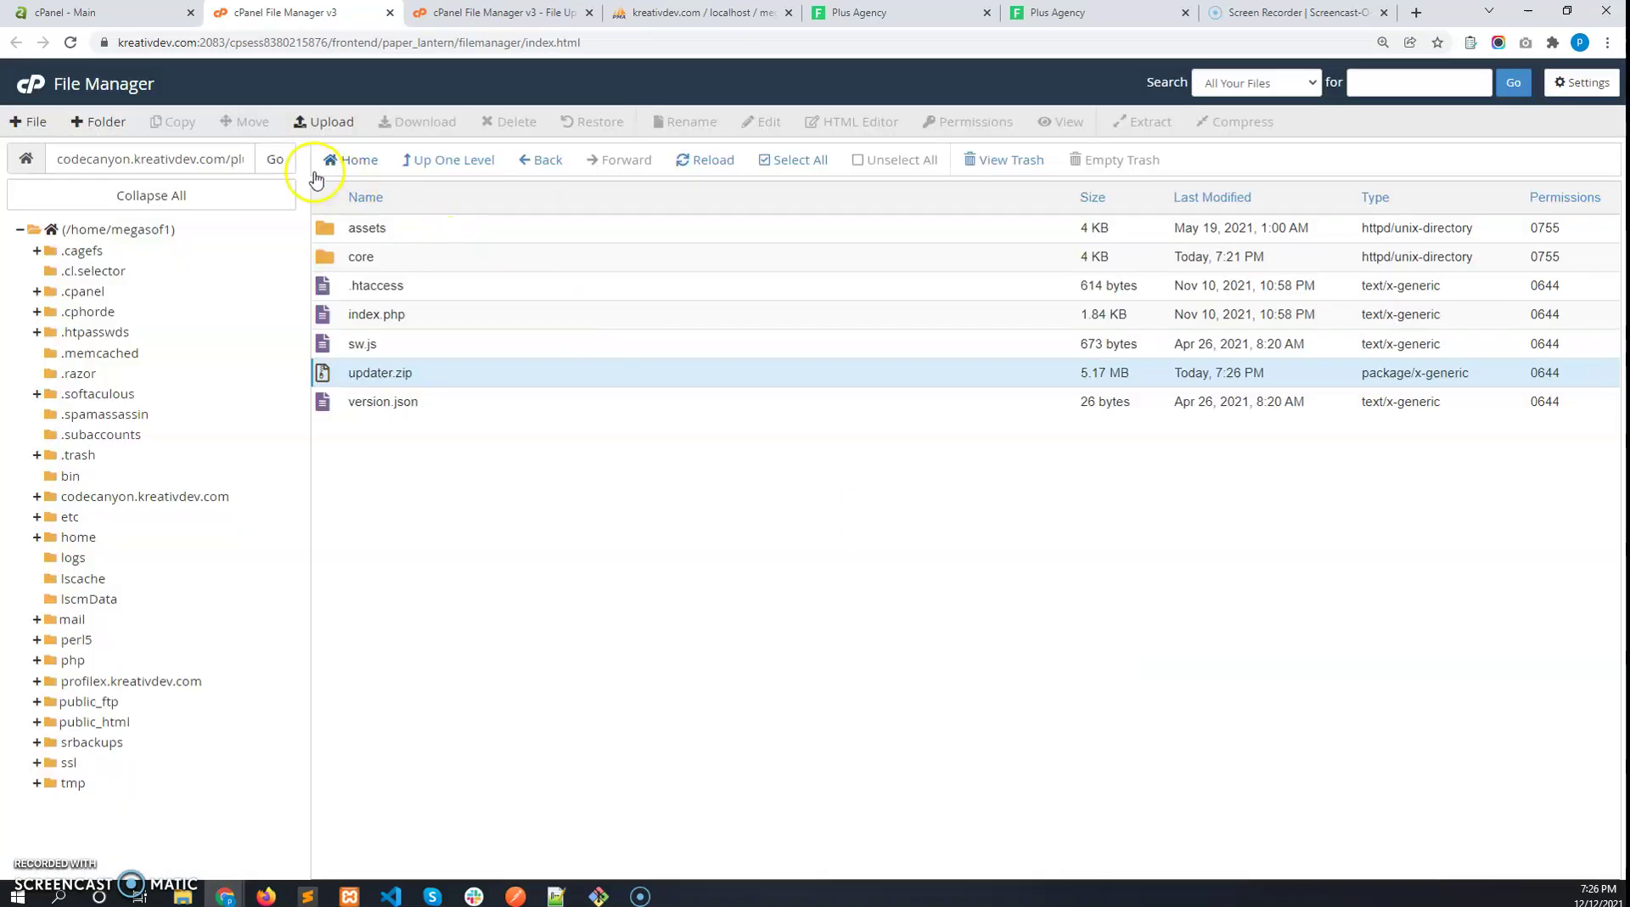
left_click(270, 162)
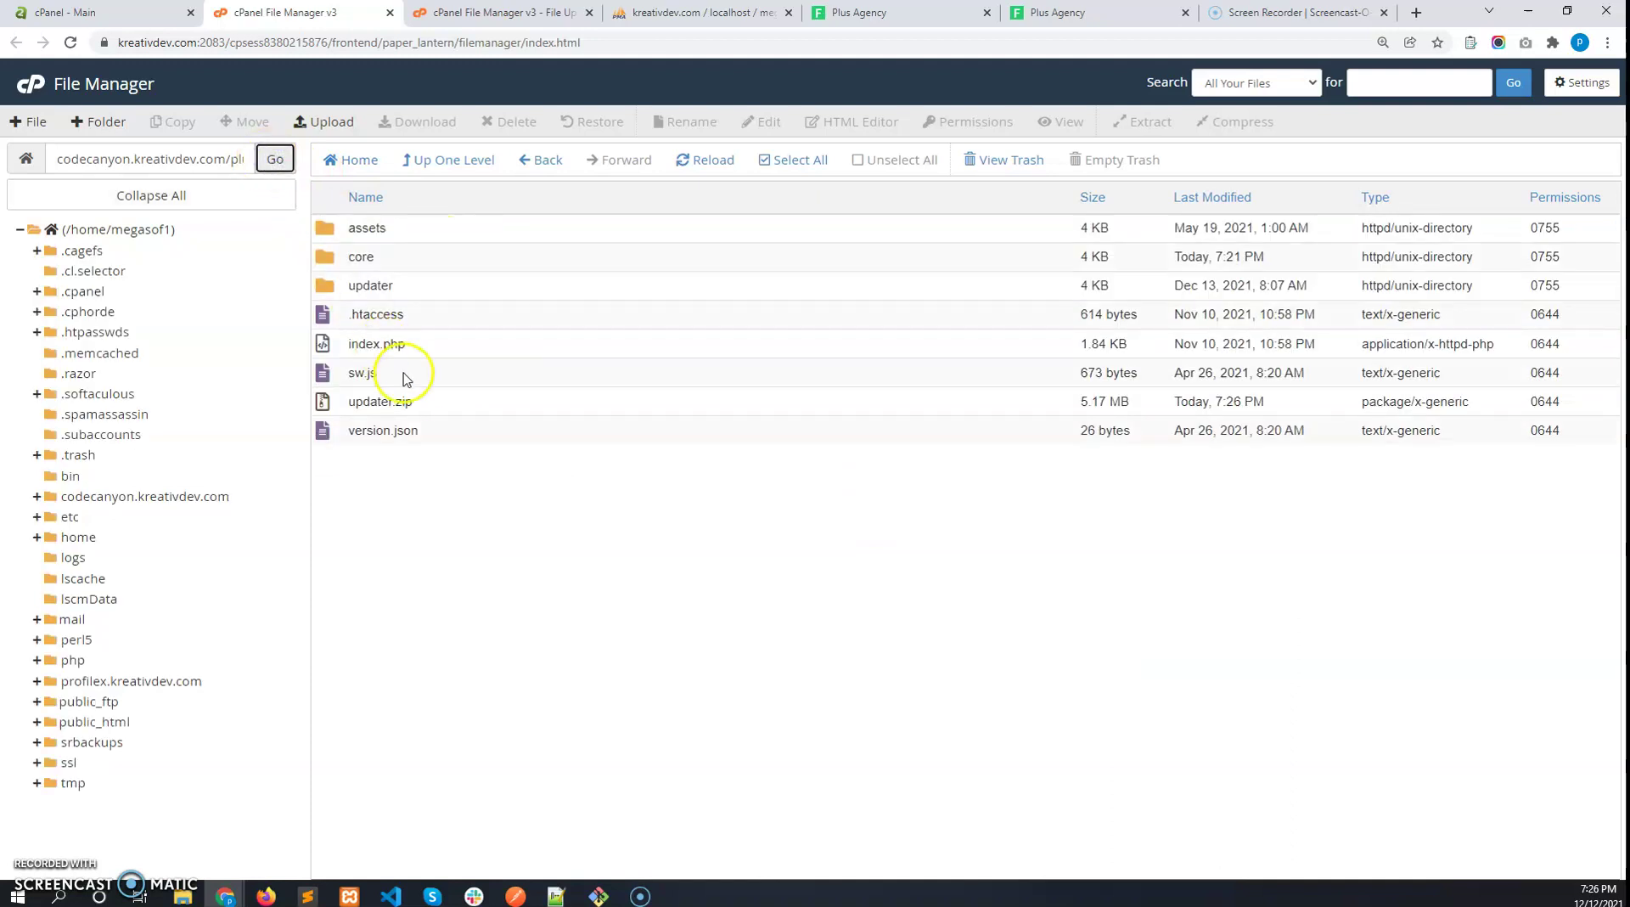
Permanently delete updater.zip, skipping the trash
right_click(444, 406)
left_click(484, 584)
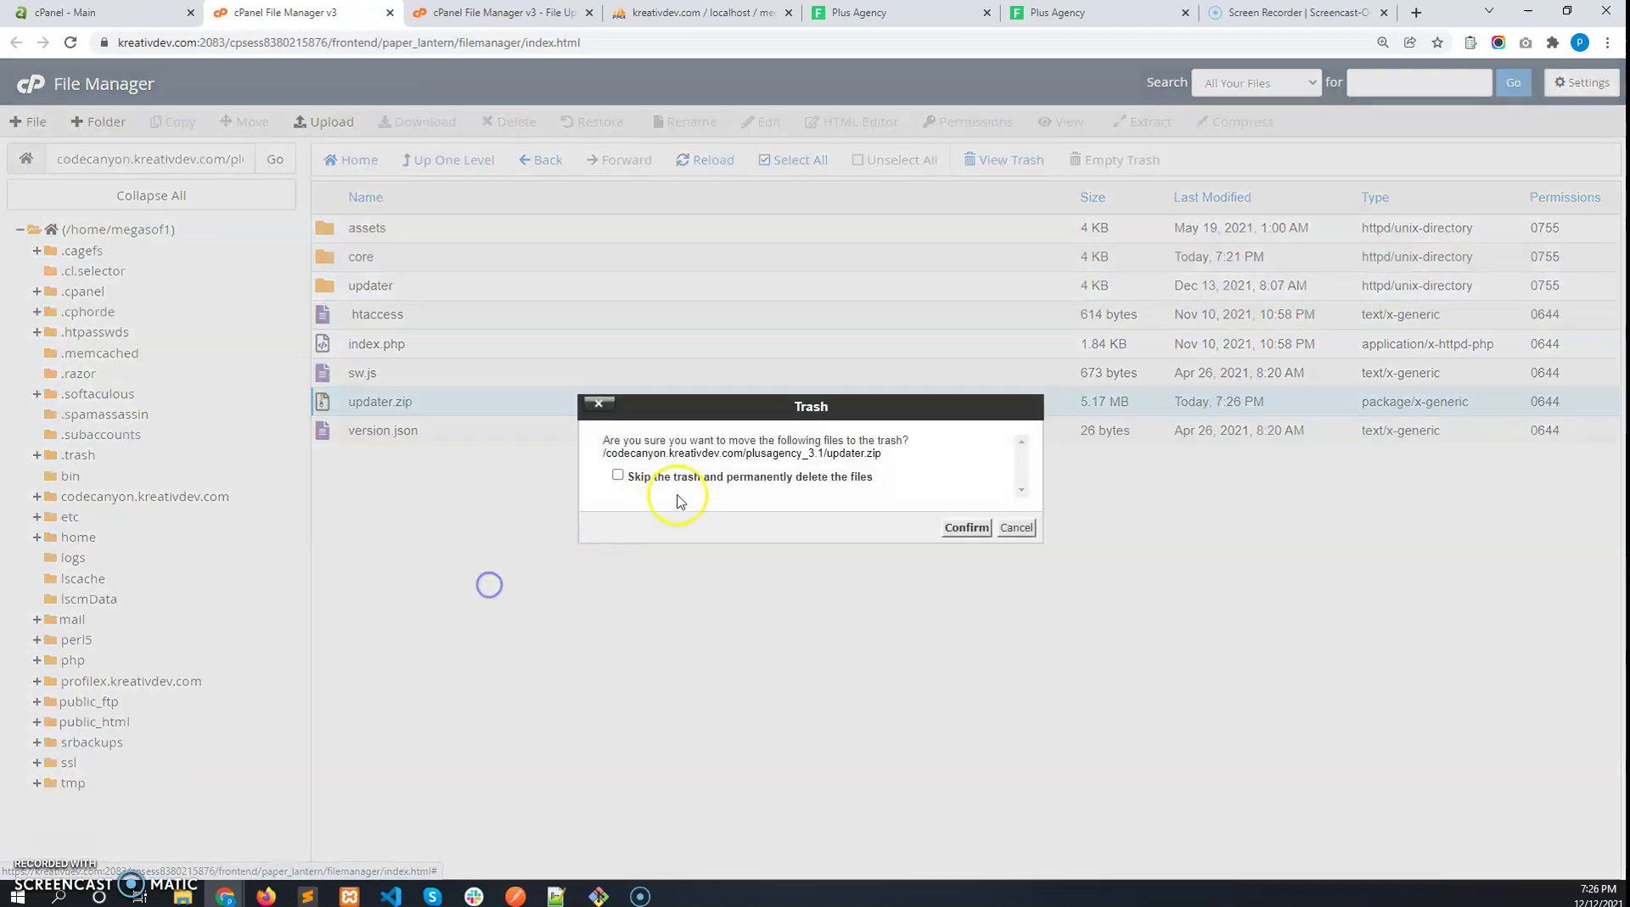
left_click(709, 479)
left_click(966, 527)
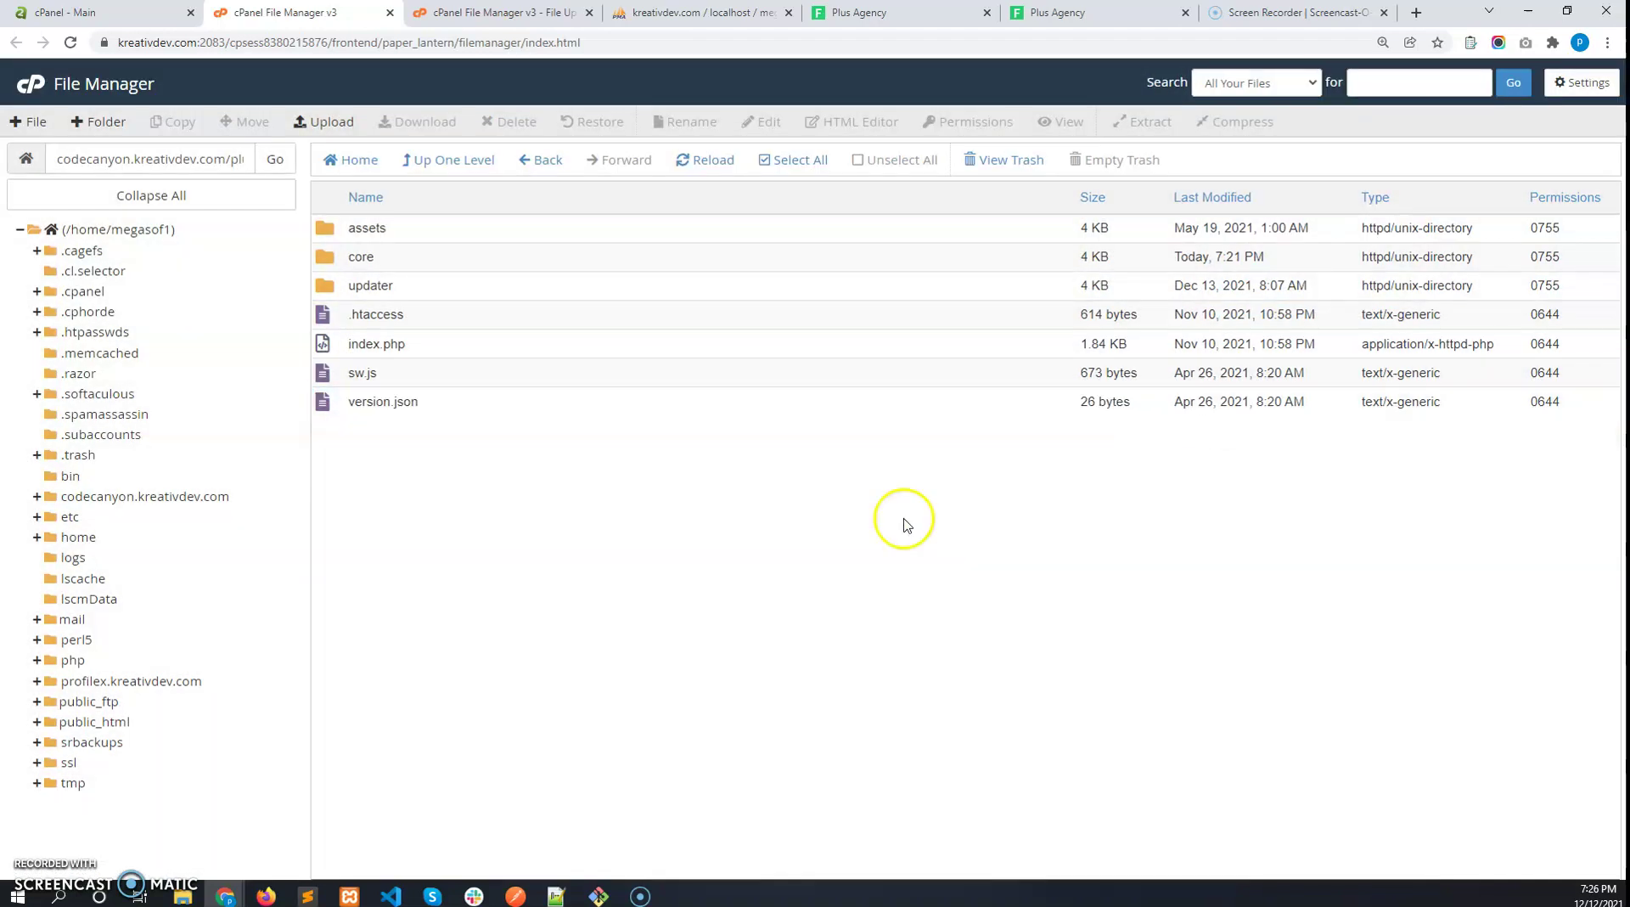
left_click(881, 15)
Append /updater to the Plus Agency site URL to load the updater page
left_click(1061, 13)
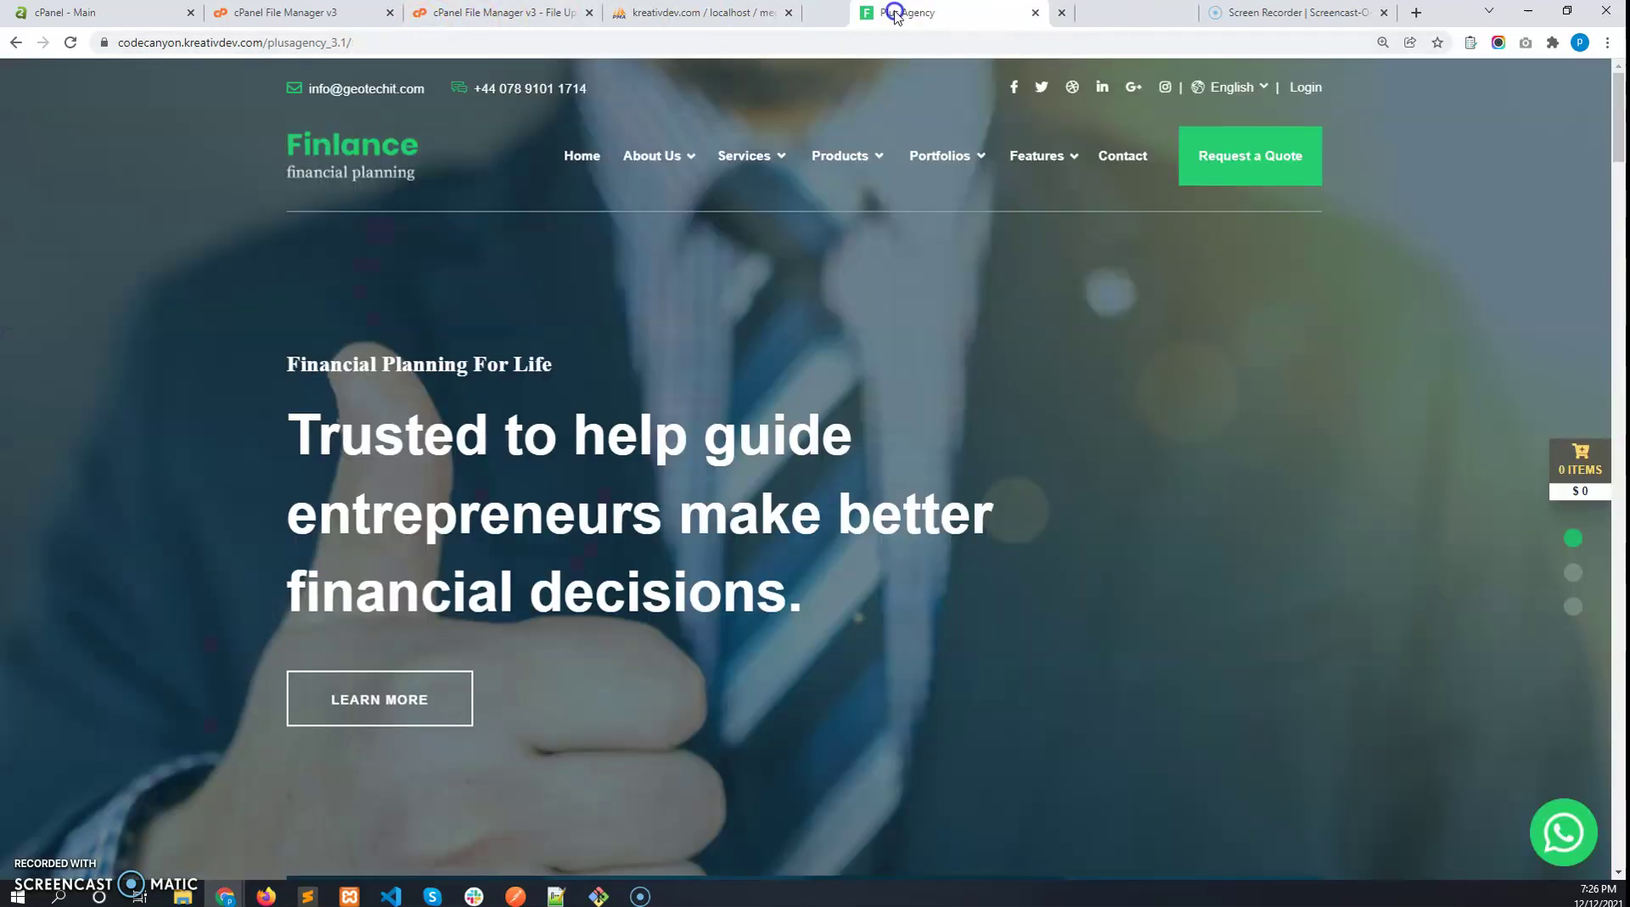
left_click(247, 44)
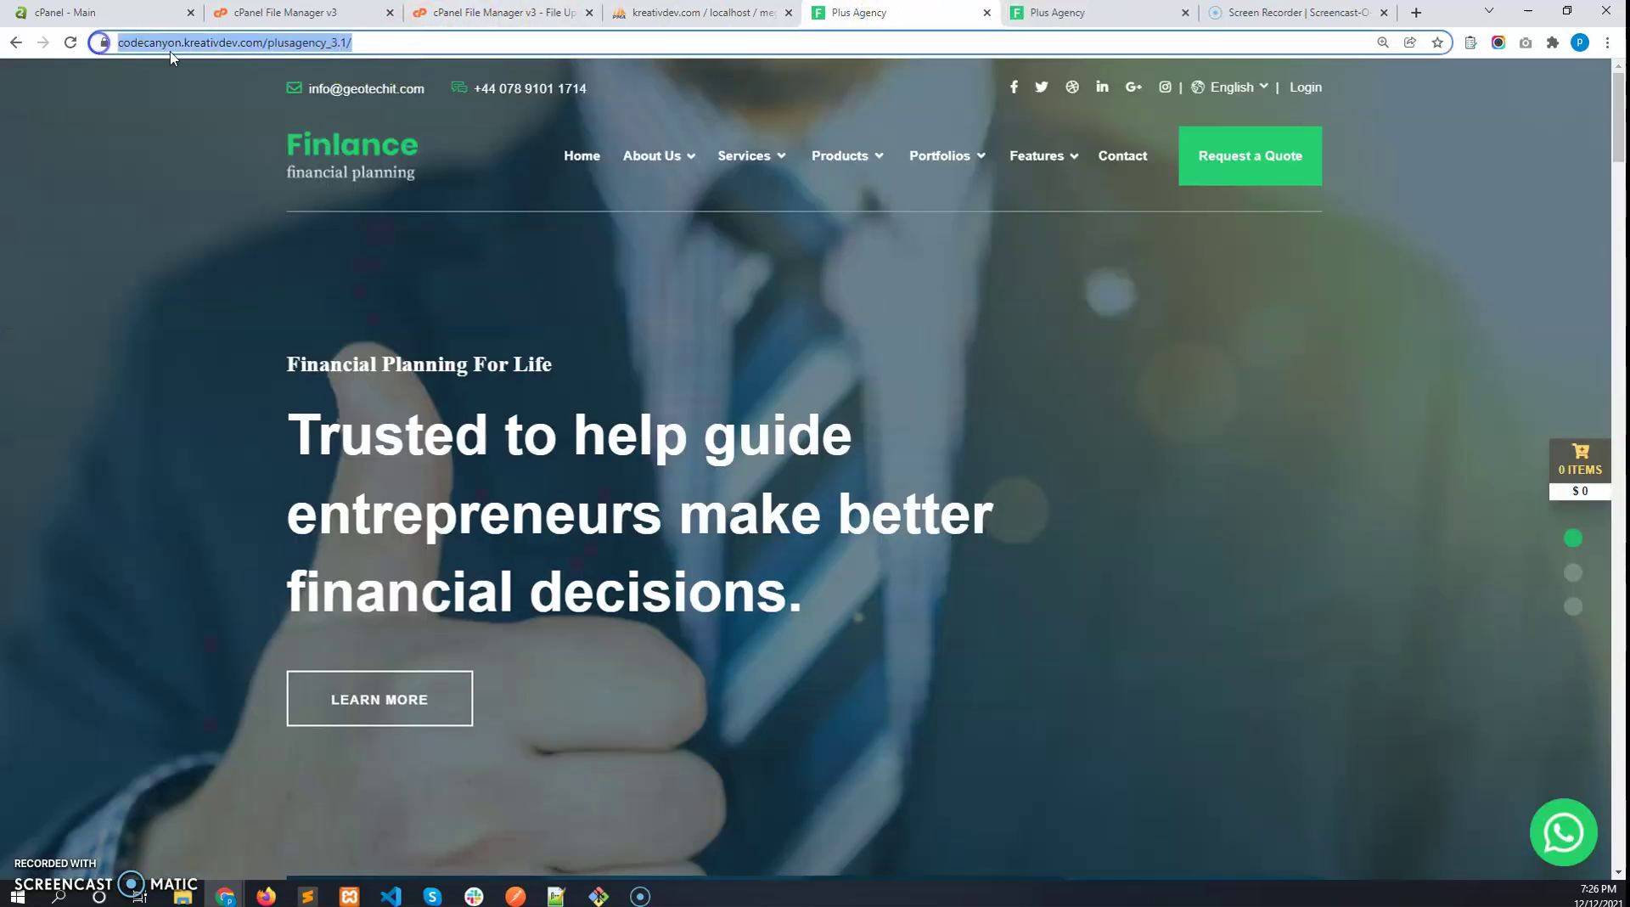
left_click(417, 45)
left_click_drag(417, 45, 116, 39)
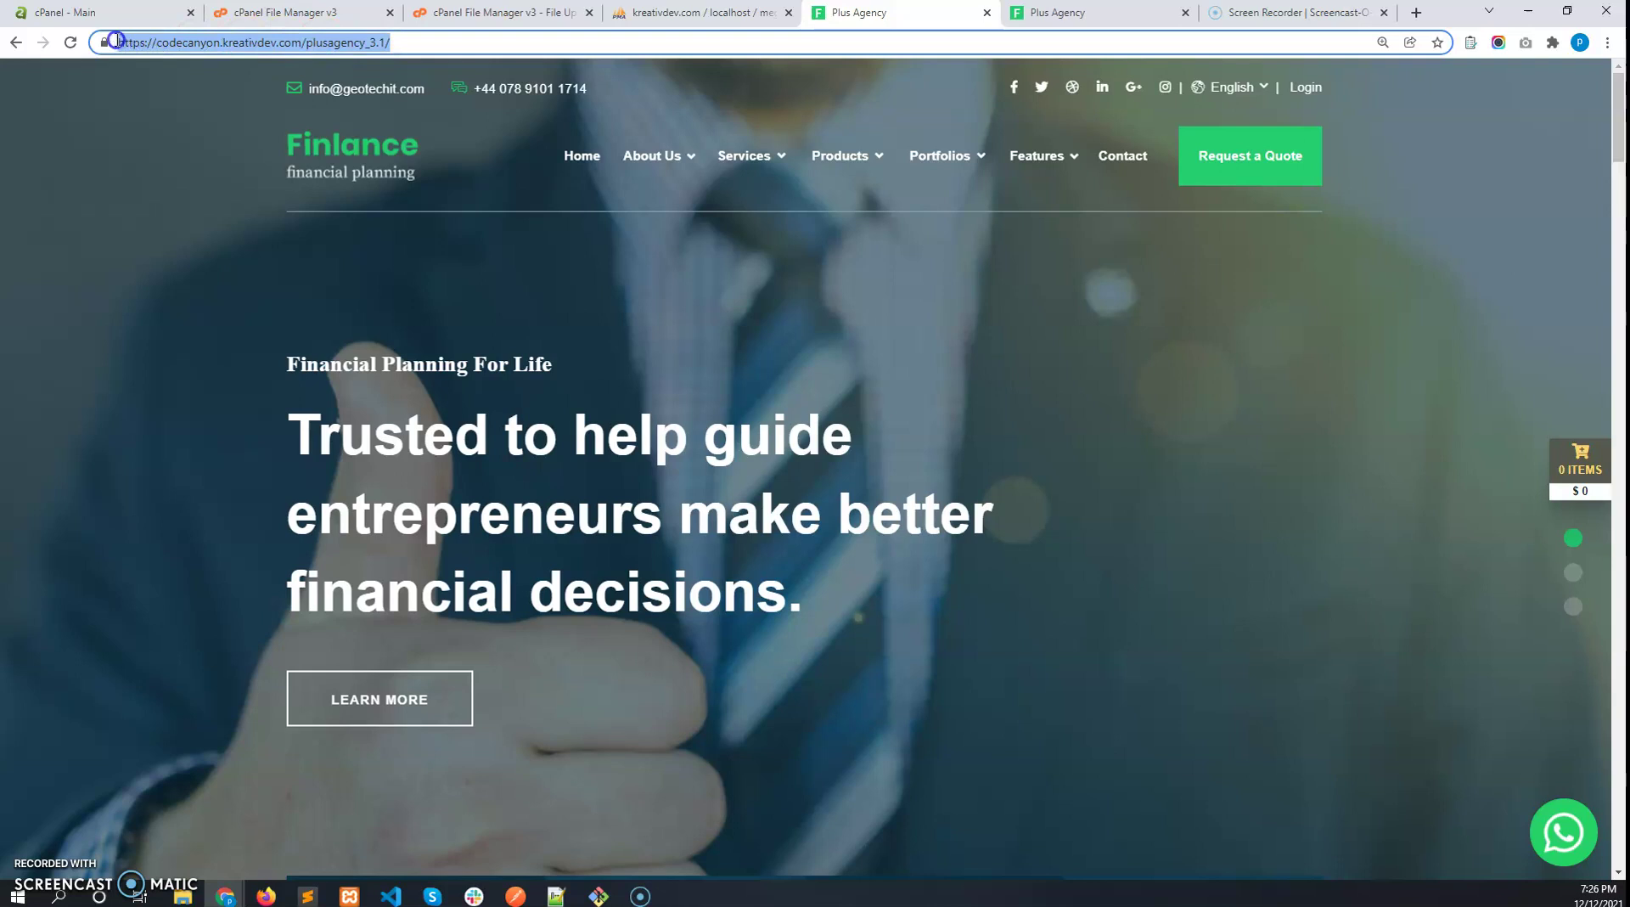
left_click(412, 47)
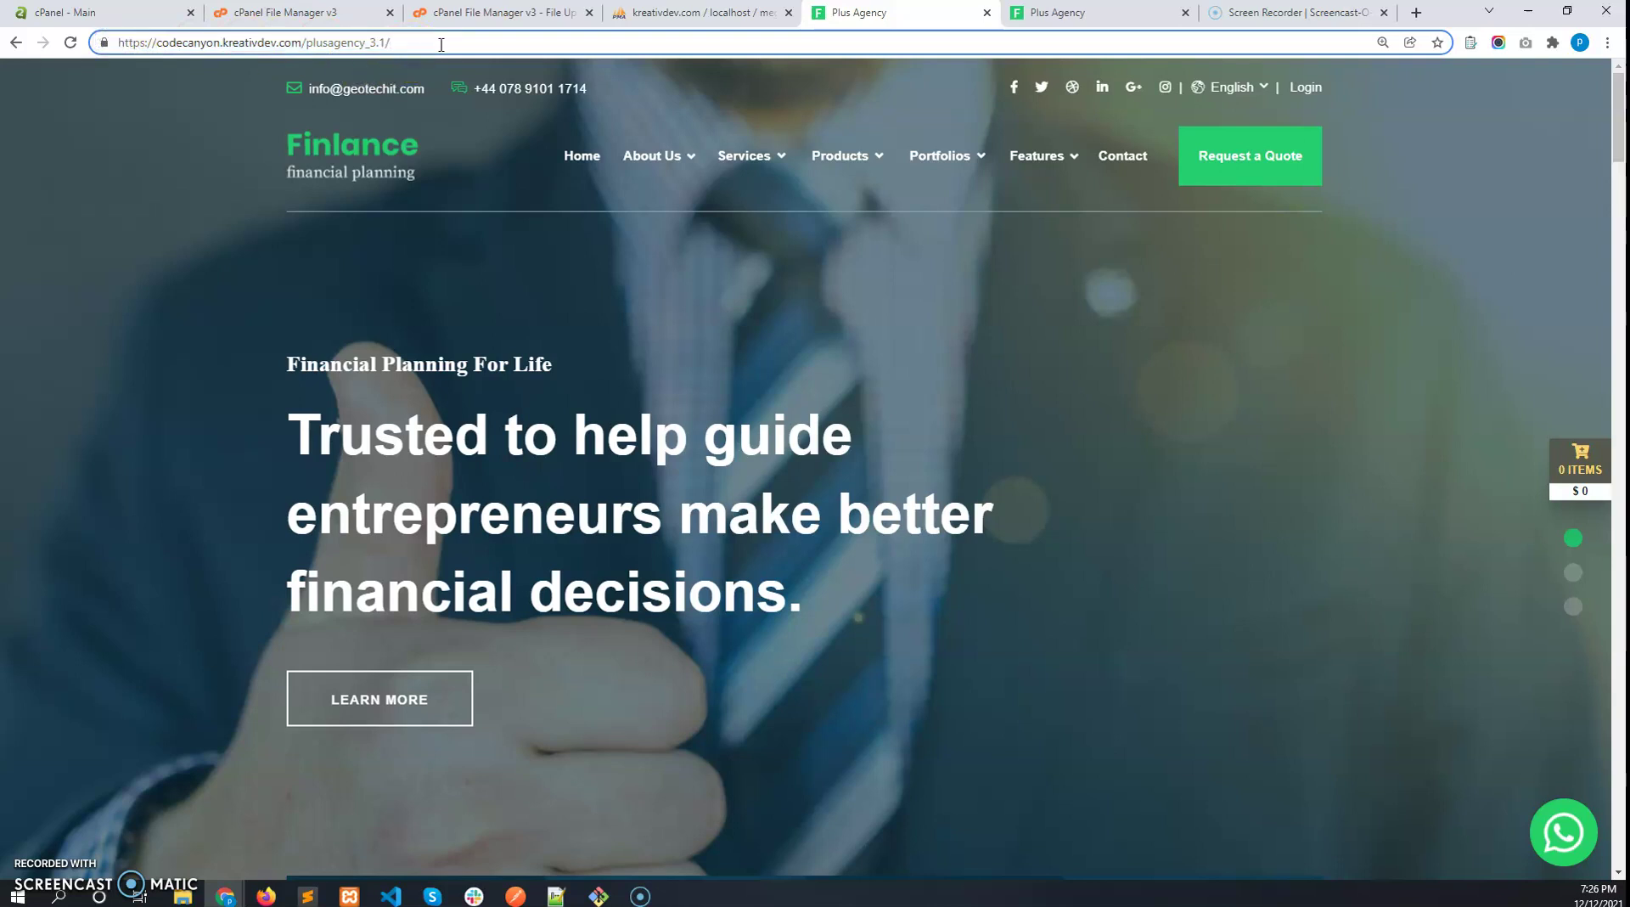
type("updater")
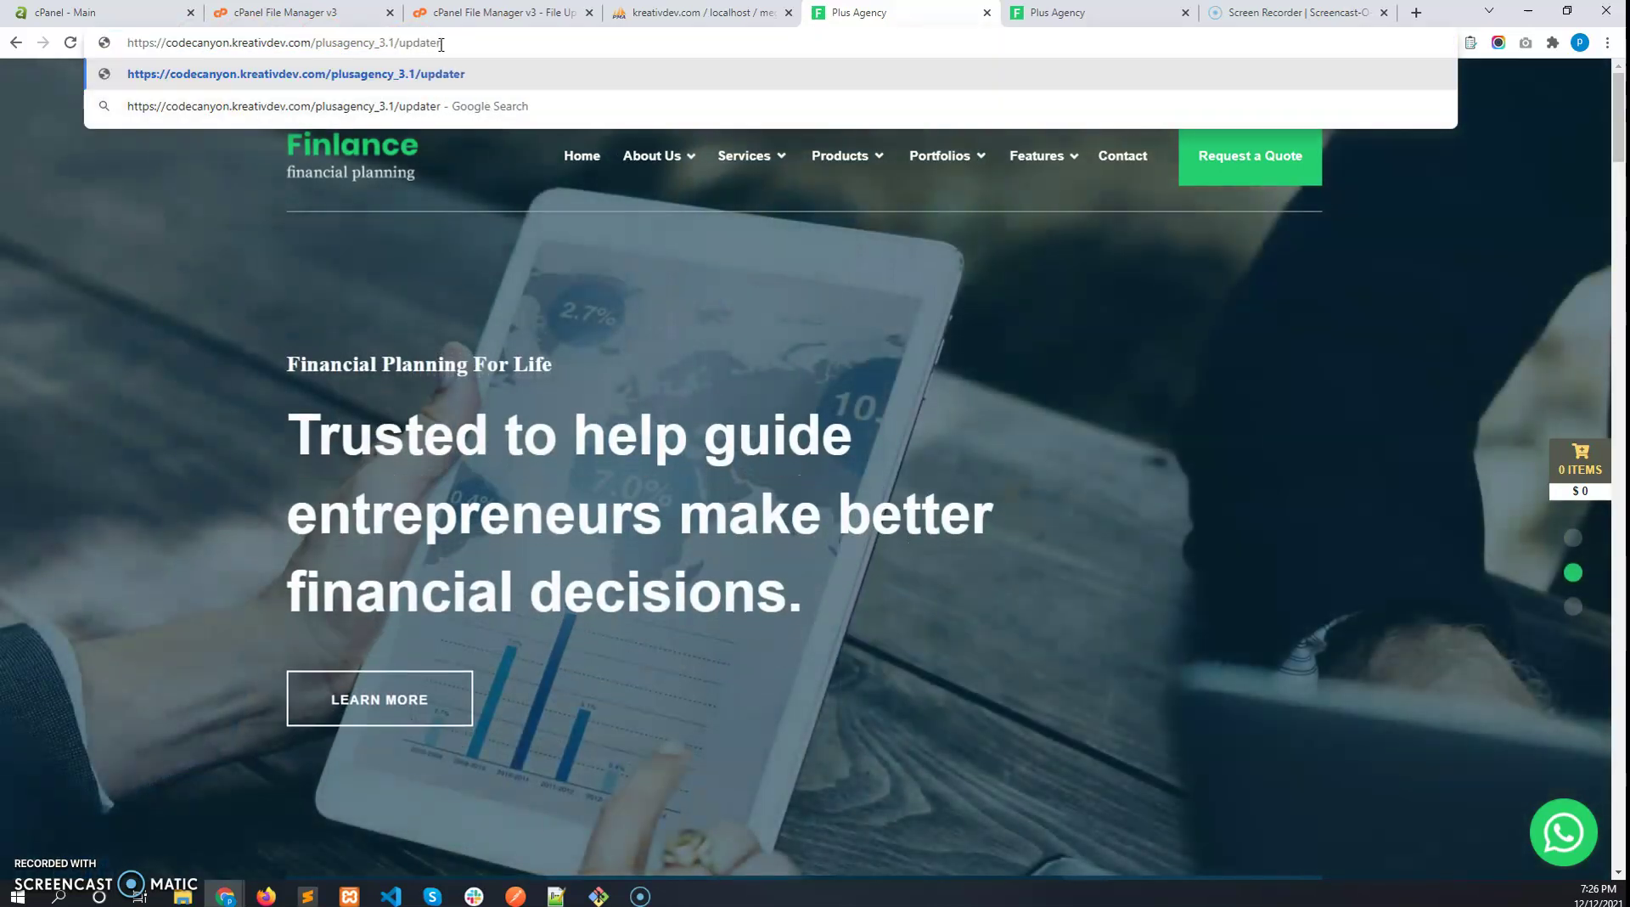
key("Return")
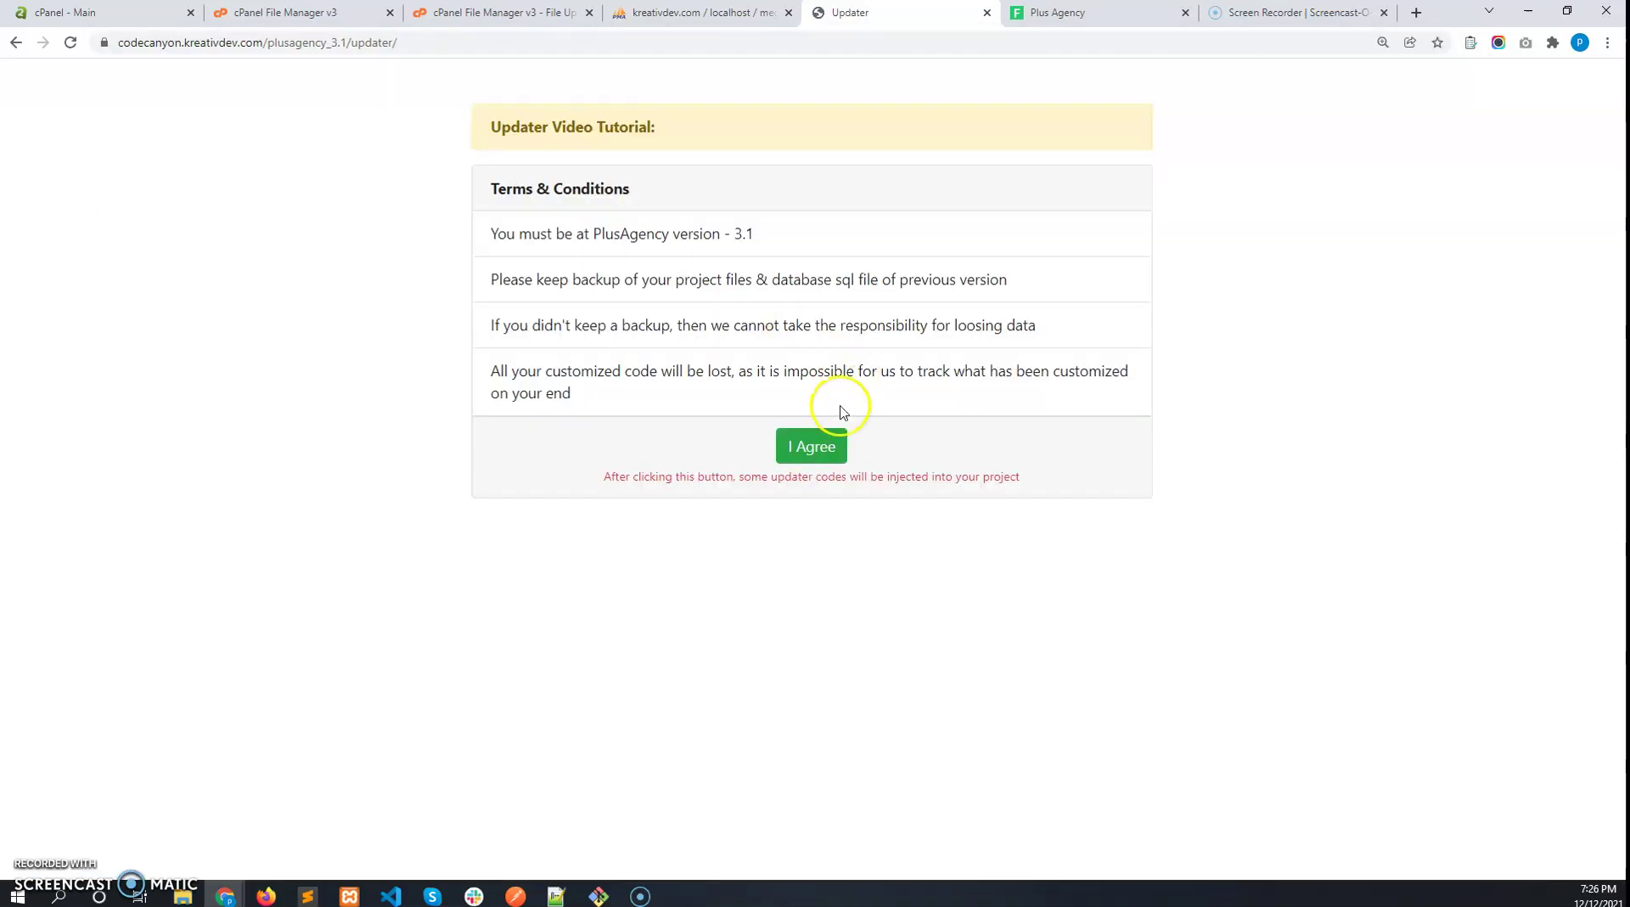
Highlight the updater terms: version 3.1 requirement, backup advice, and data-loss warnings
left_click_drag(737, 394, 760, 238)
left_click(526, 263)
left_click_drag(1008, 280, 1047, 331)
left_click(494, 329)
left_click_drag(724, 389, 462, 379)
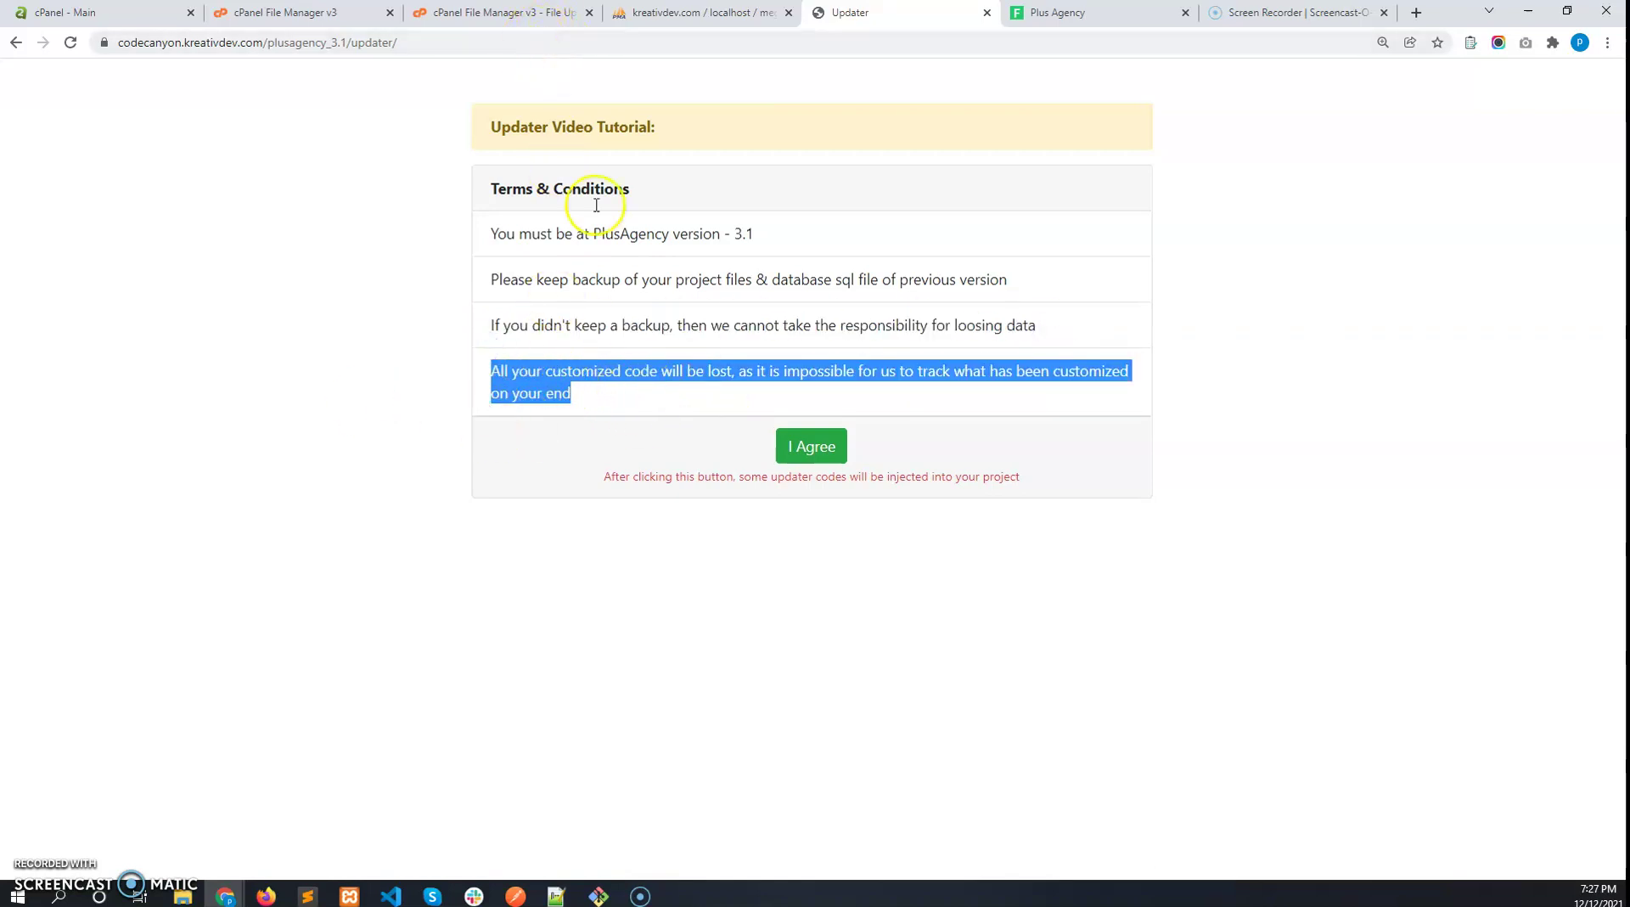
left_click(483, 326)
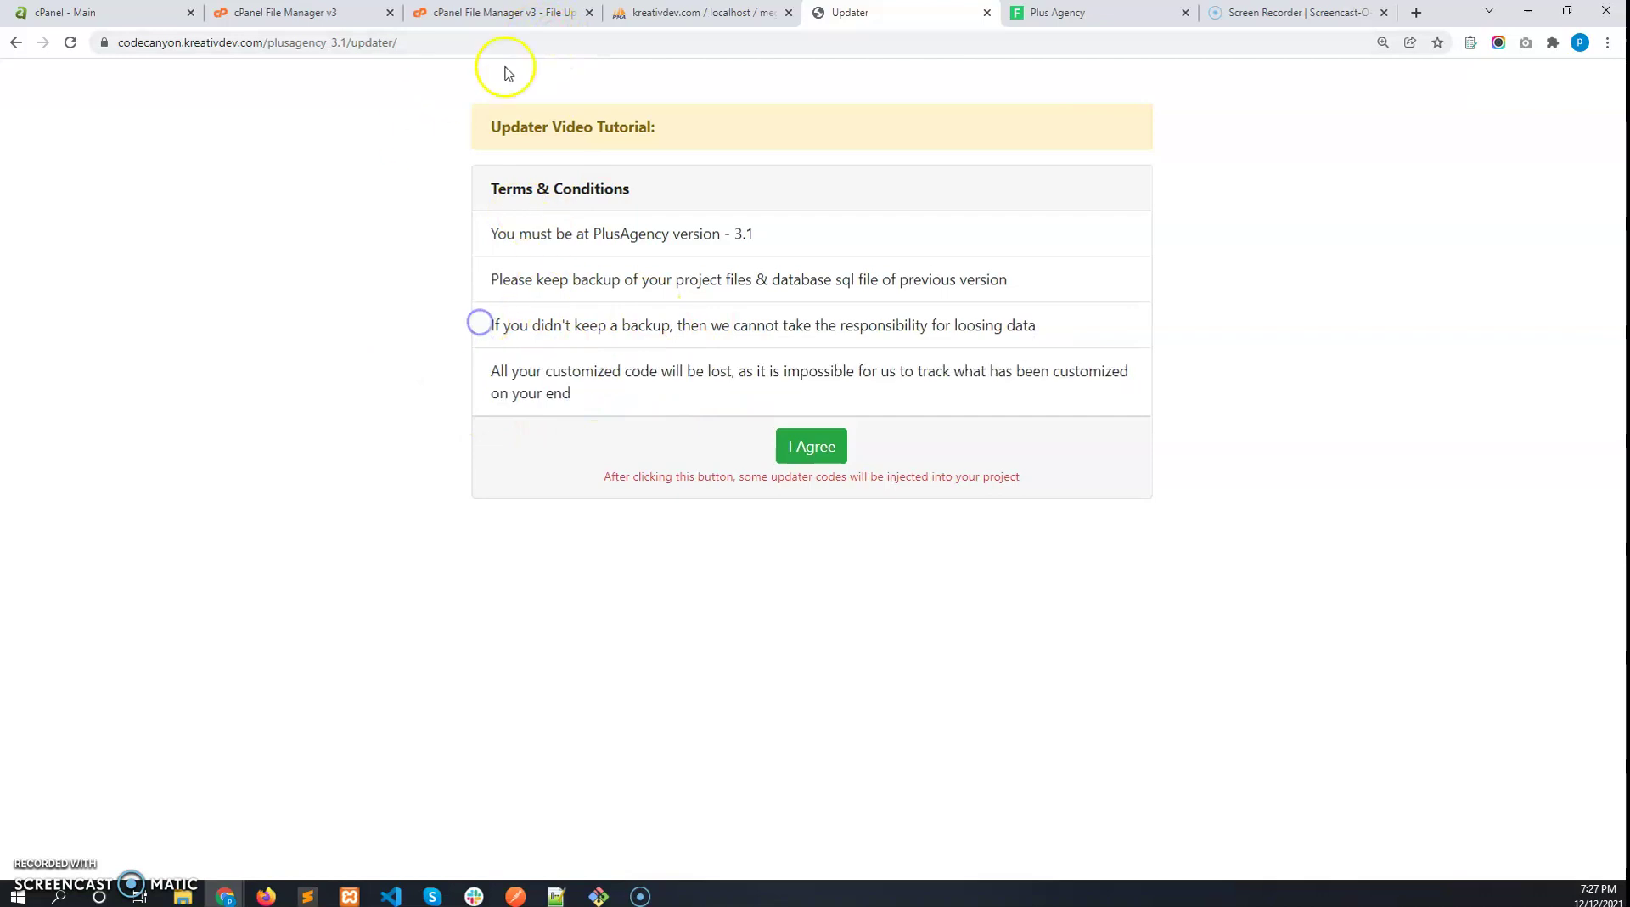
left_click(477, 17)
Open the core folder and permanently delete its bootstrap and vendor folders
left_click(325, 15)
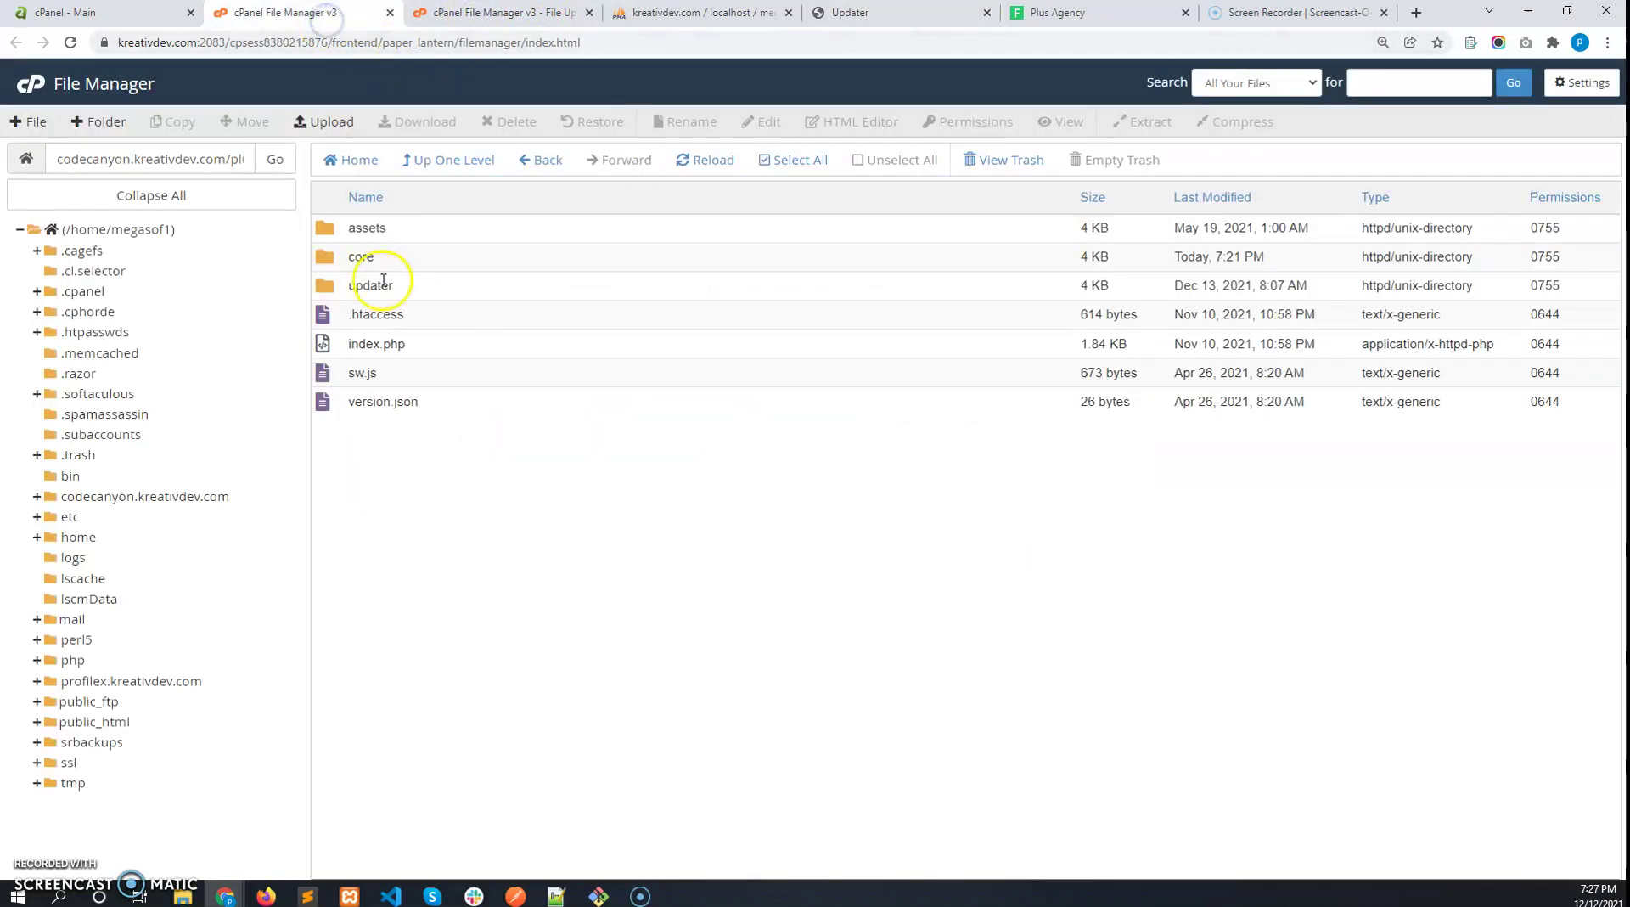
double_click(420, 259)
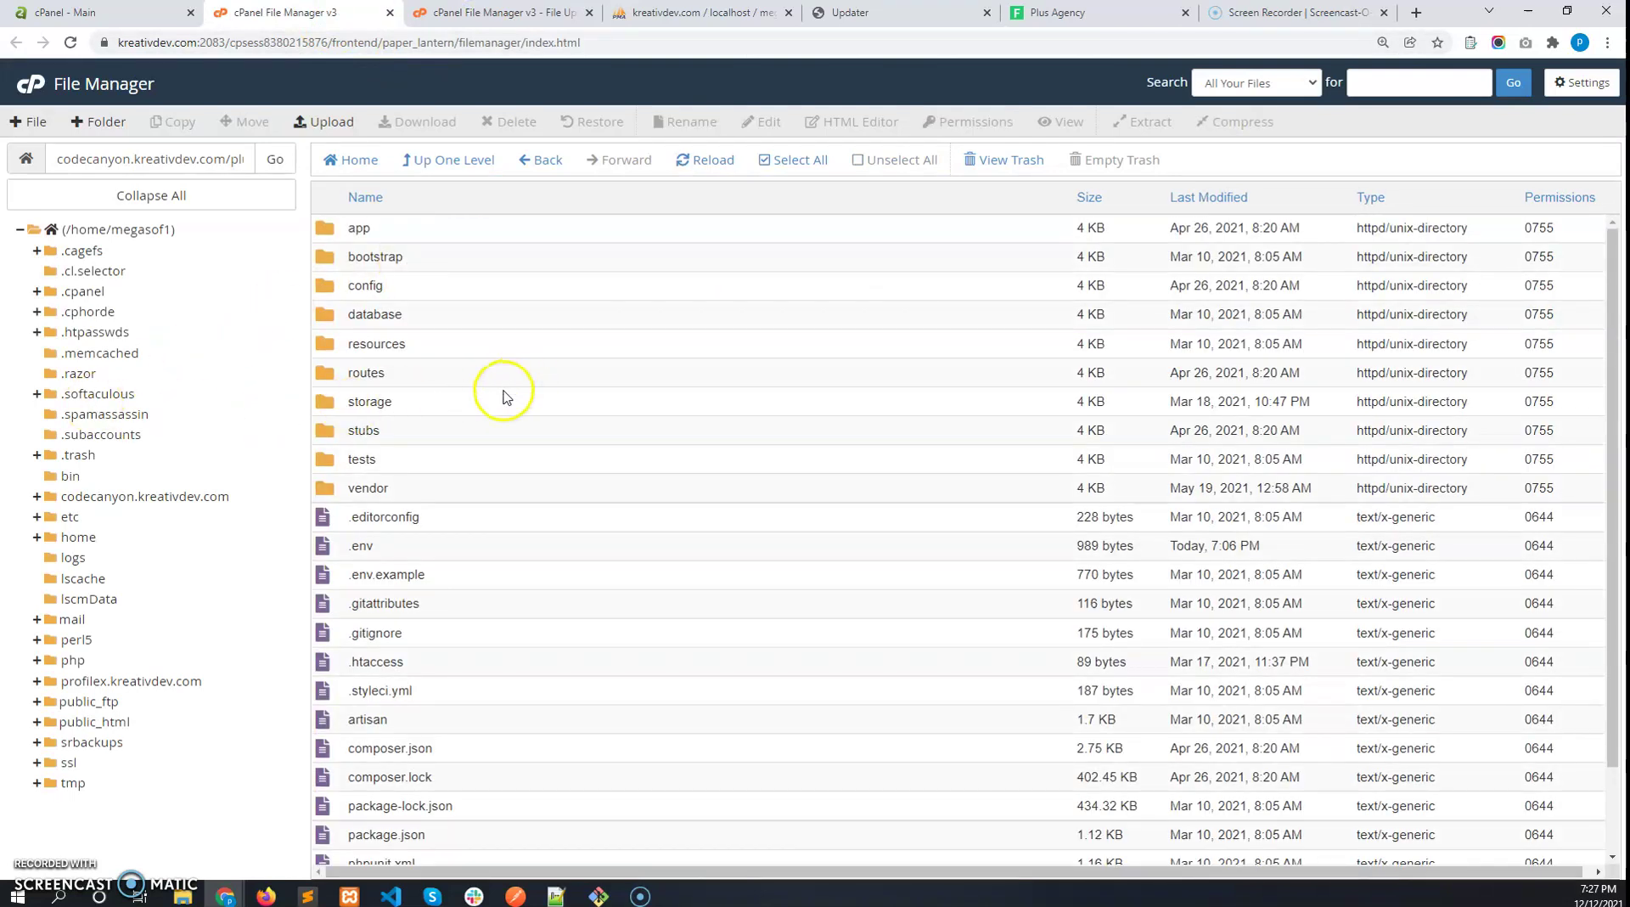
left_click(437, 259)
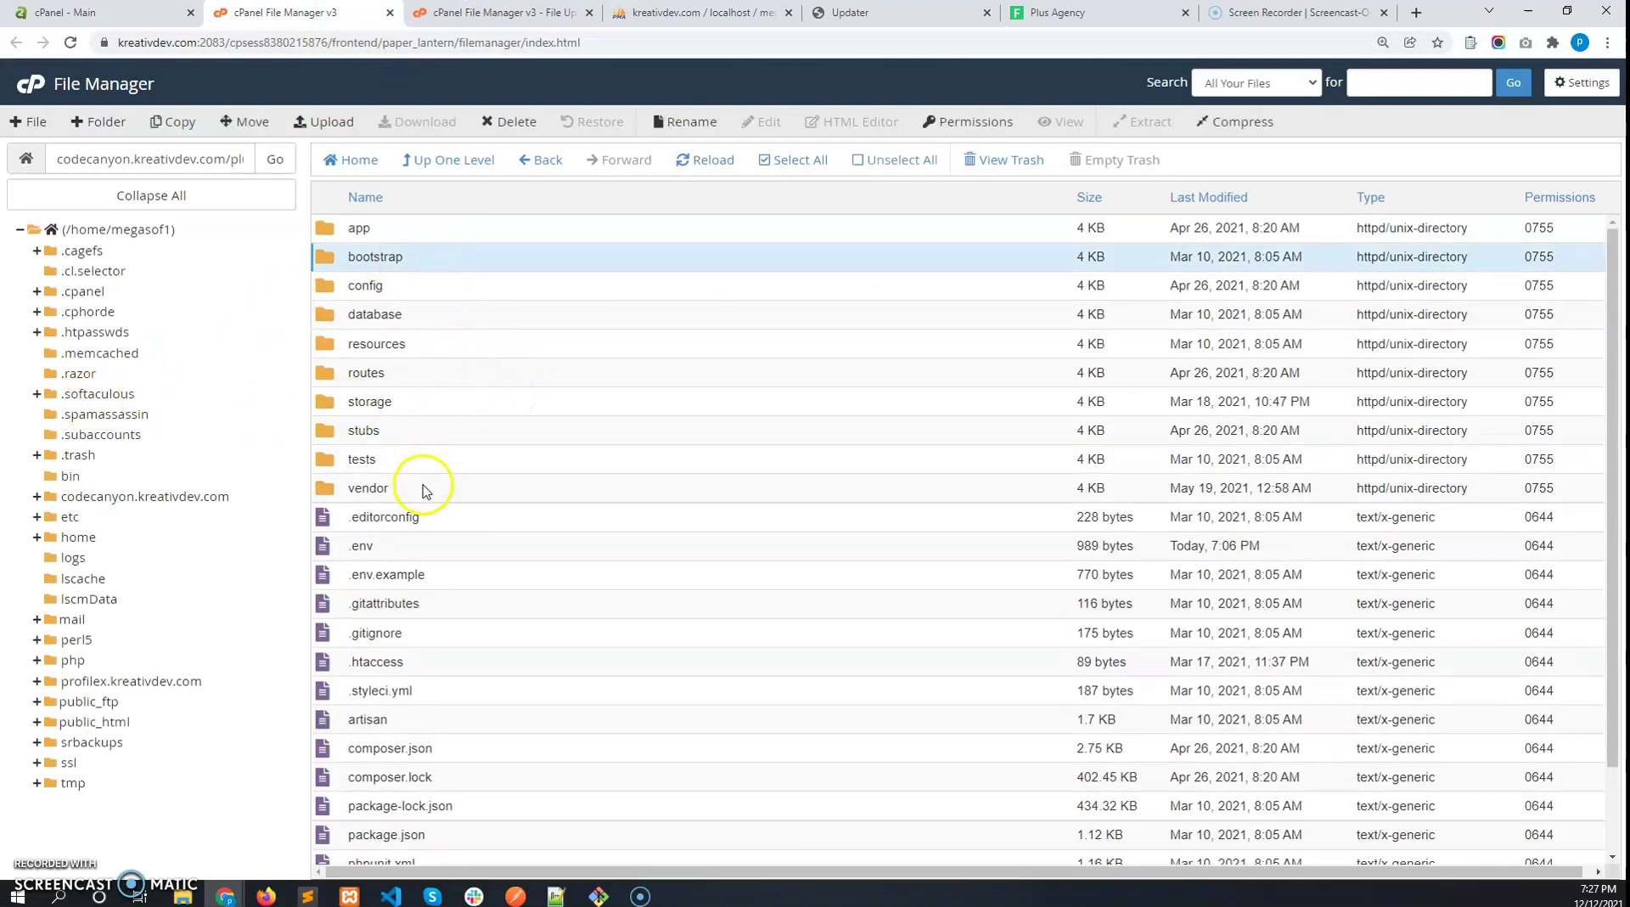
left_click(422, 489)
left_click(454, 252)
left_click(448, 490, "ctrl")
right_click(447, 481)
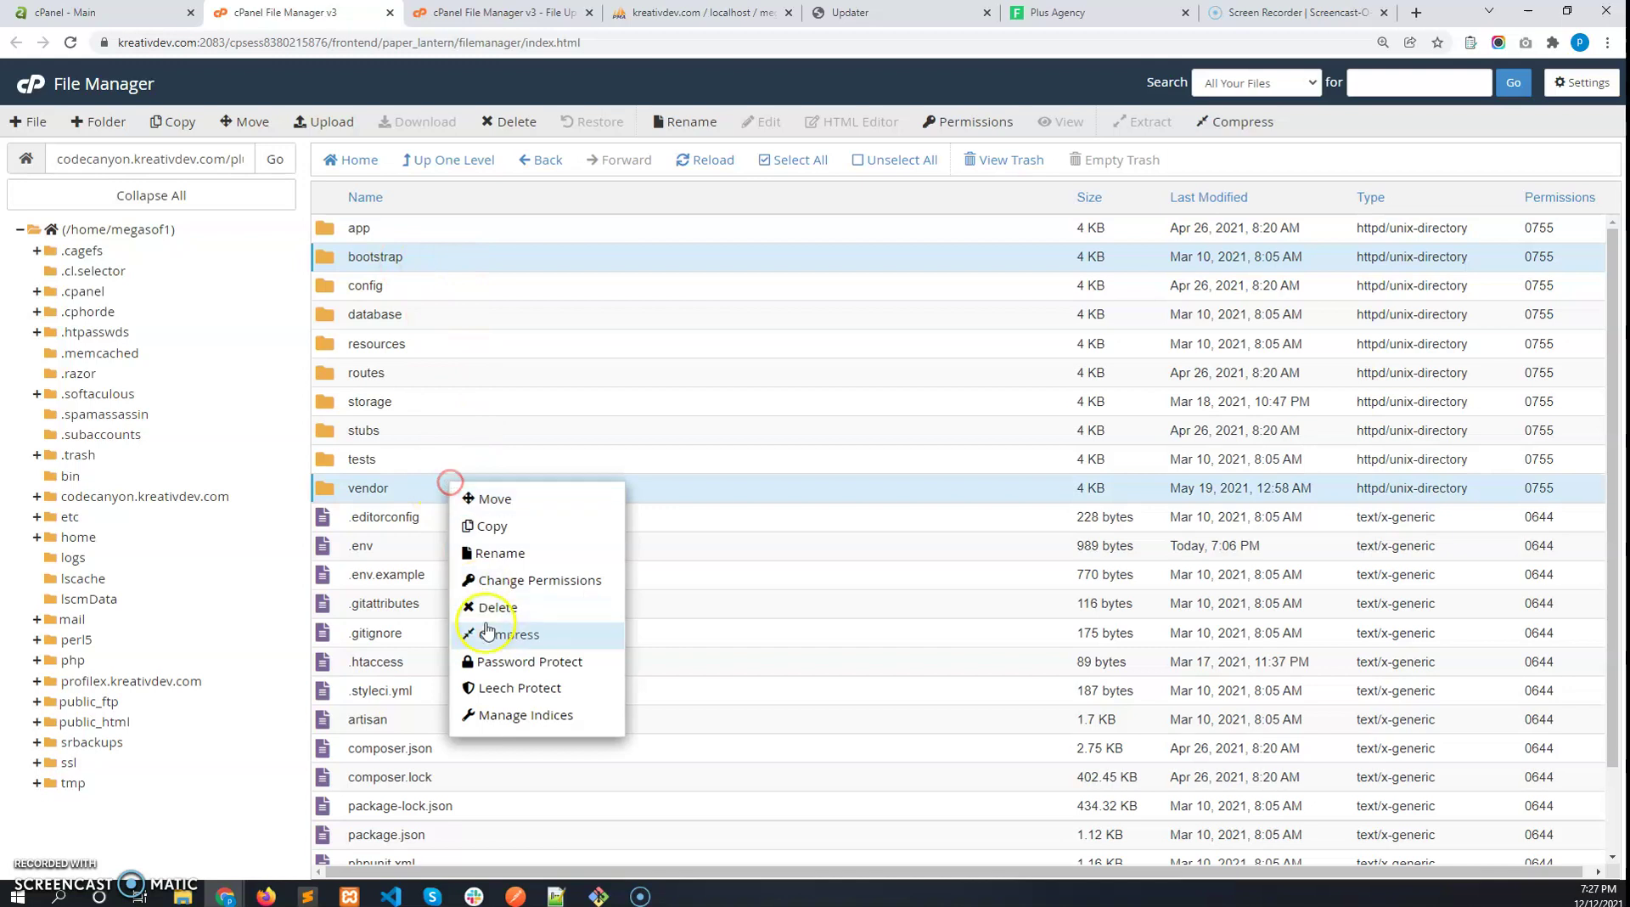
left_click(491, 608)
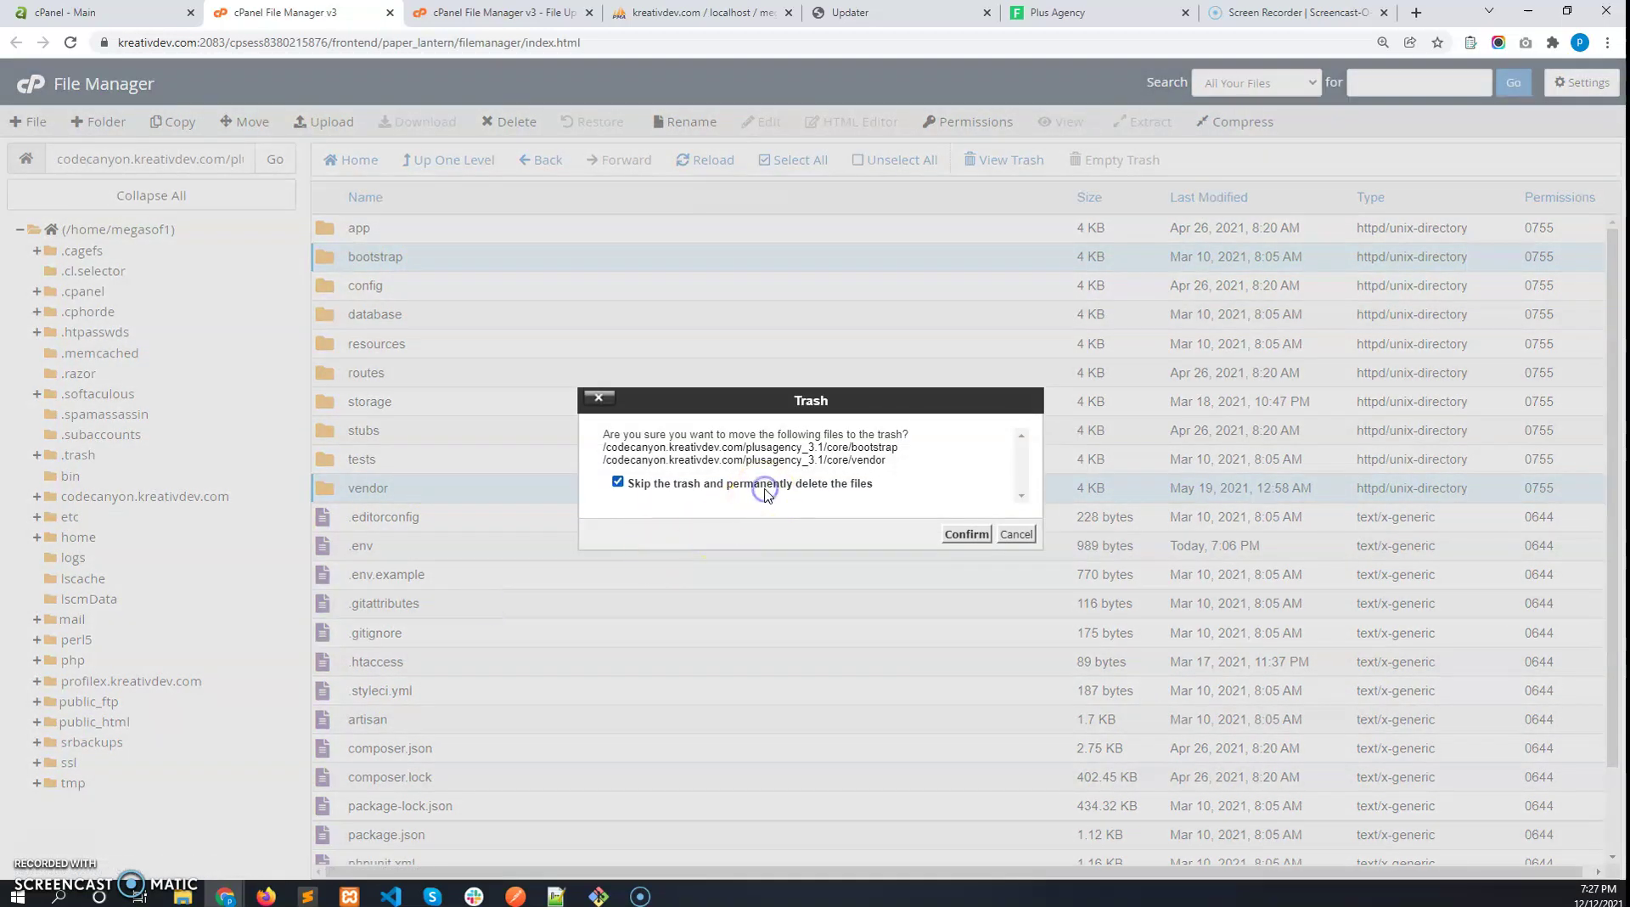
left_click(963, 533)
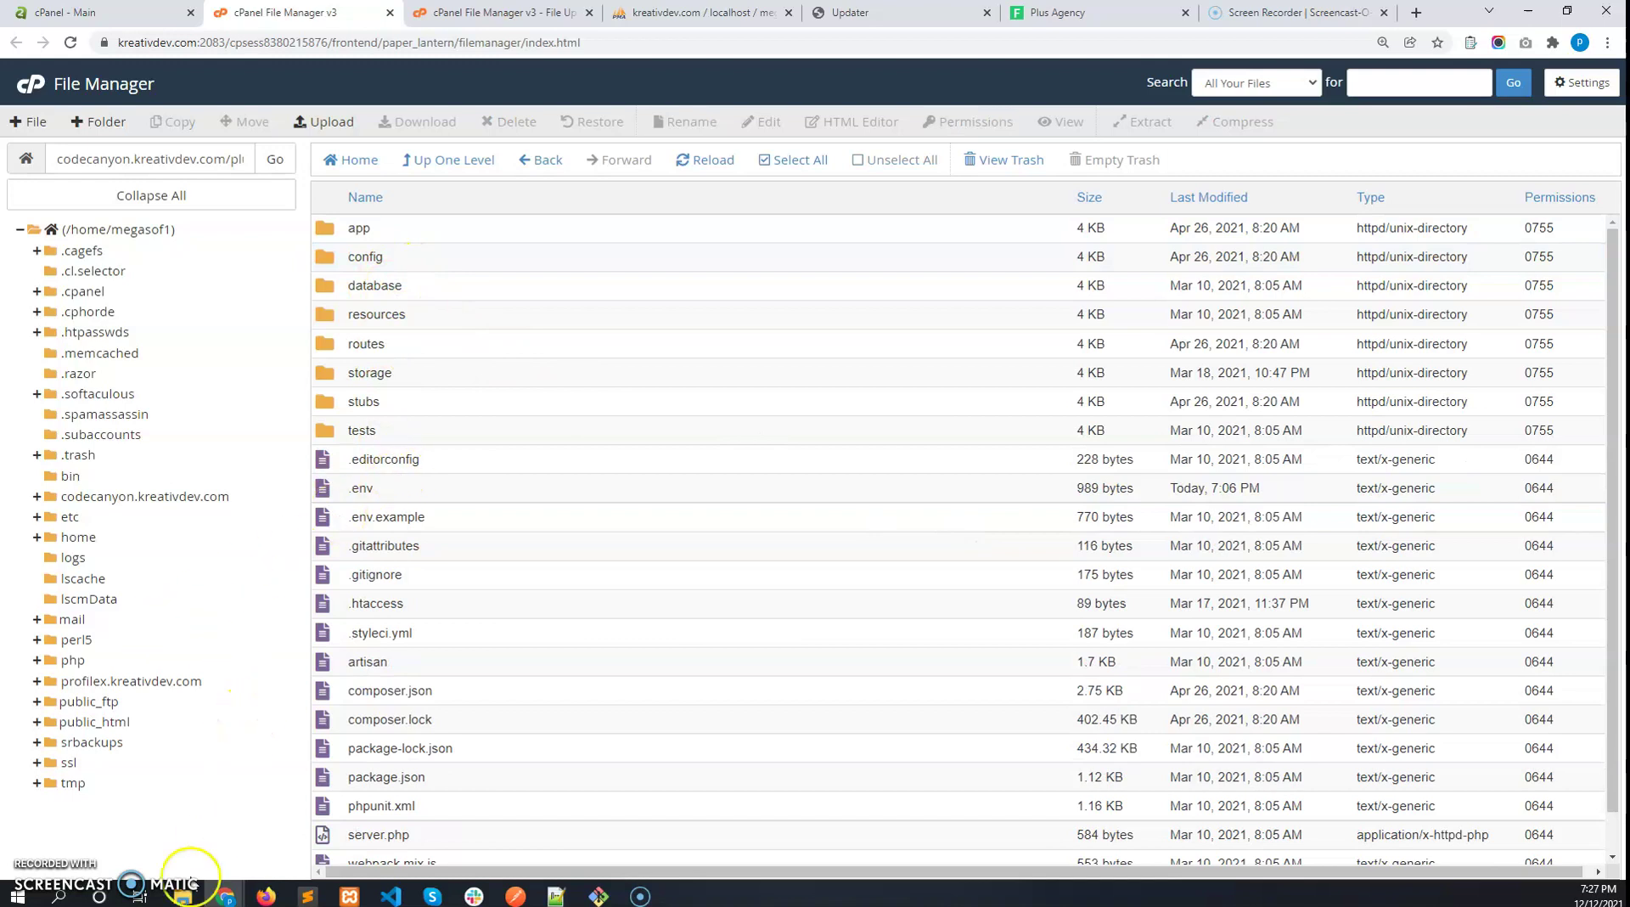
Select vendor-bootstrap.zip in the codecanyon folder and minimize that window
mouse_move(188, 896)
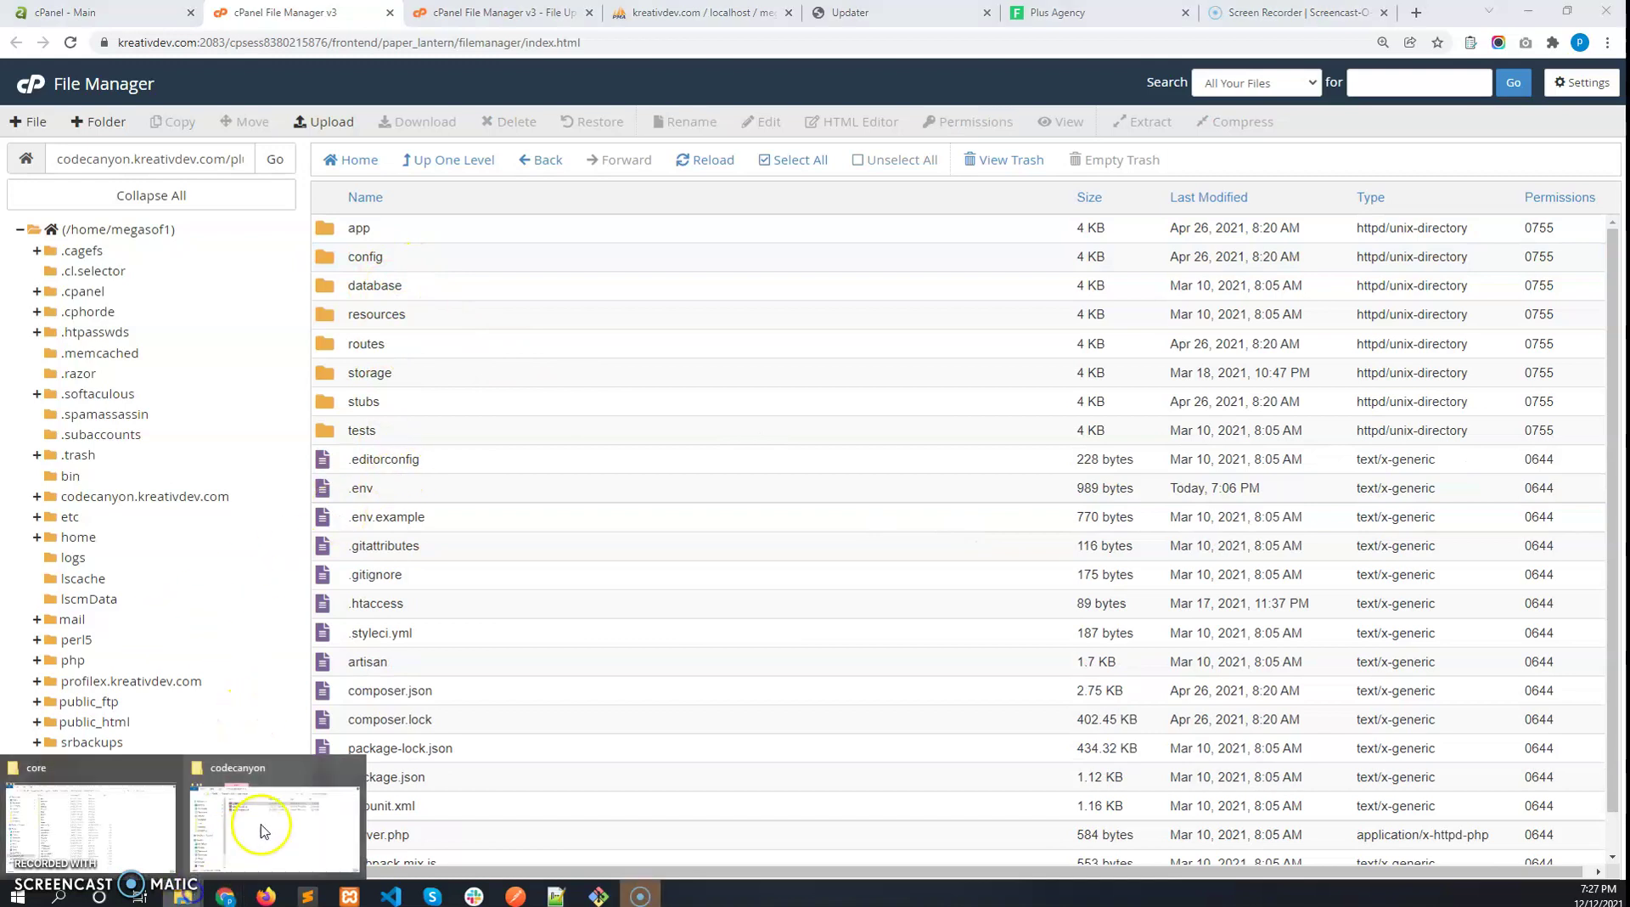
left_click(276, 805)
left_click(308, 344)
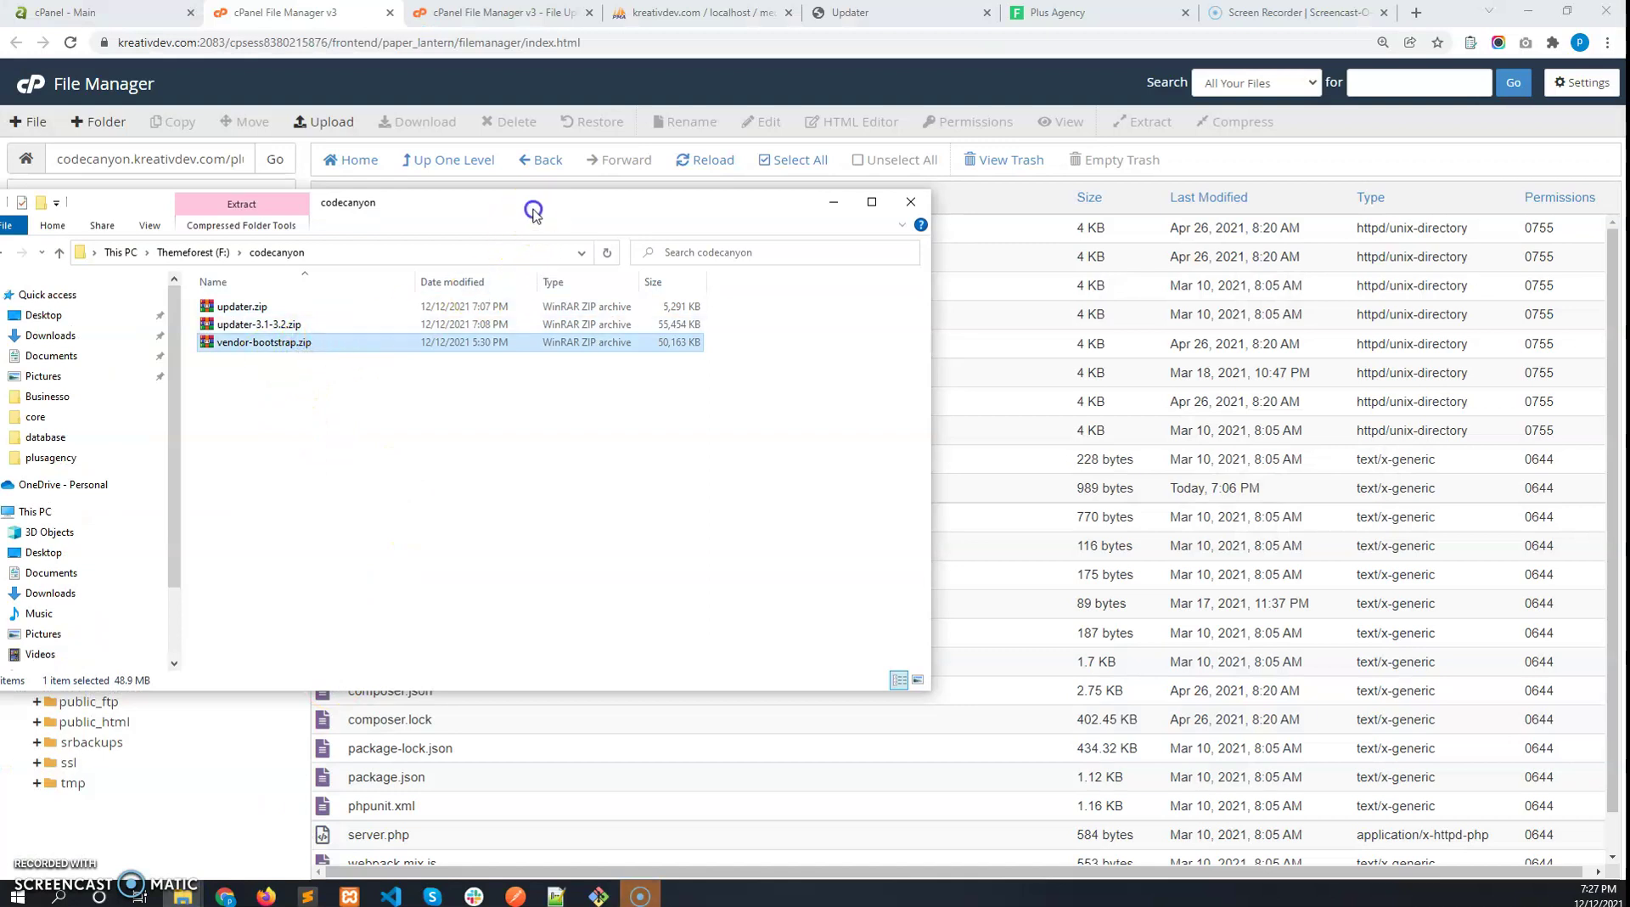
left_click_drag(535, 212, 0, 219)
key("super+Down")
Upload vendor-bootstrap.zip (48.99 MB) to plusagency_3.1/core until it reaches 100%
left_click(333, 121)
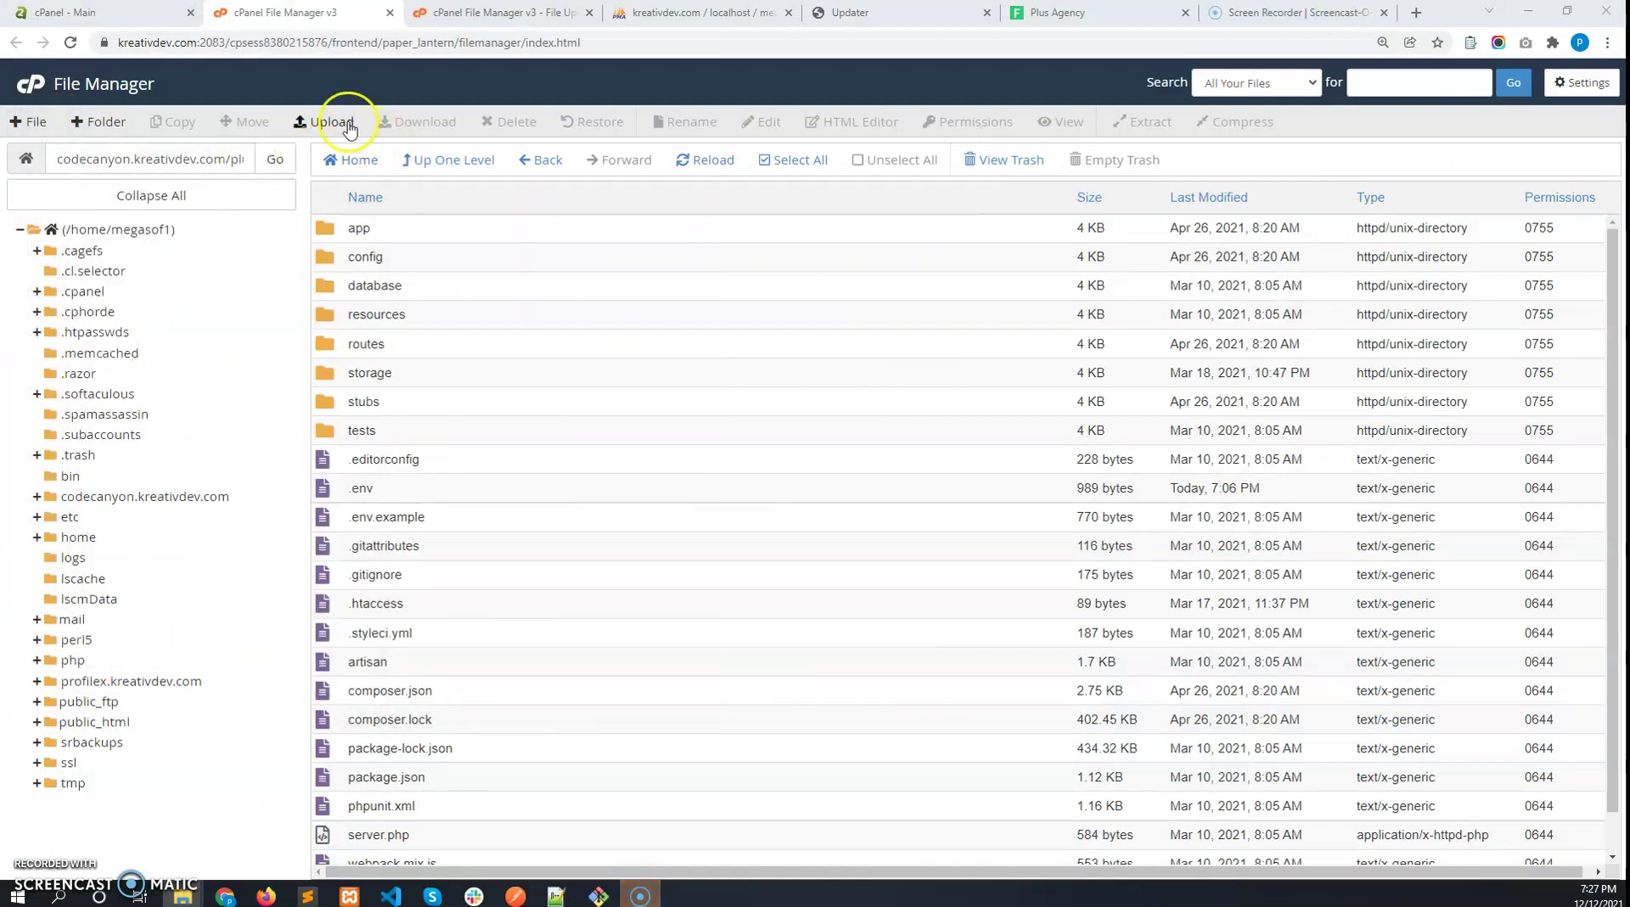
left_click(251, 14)
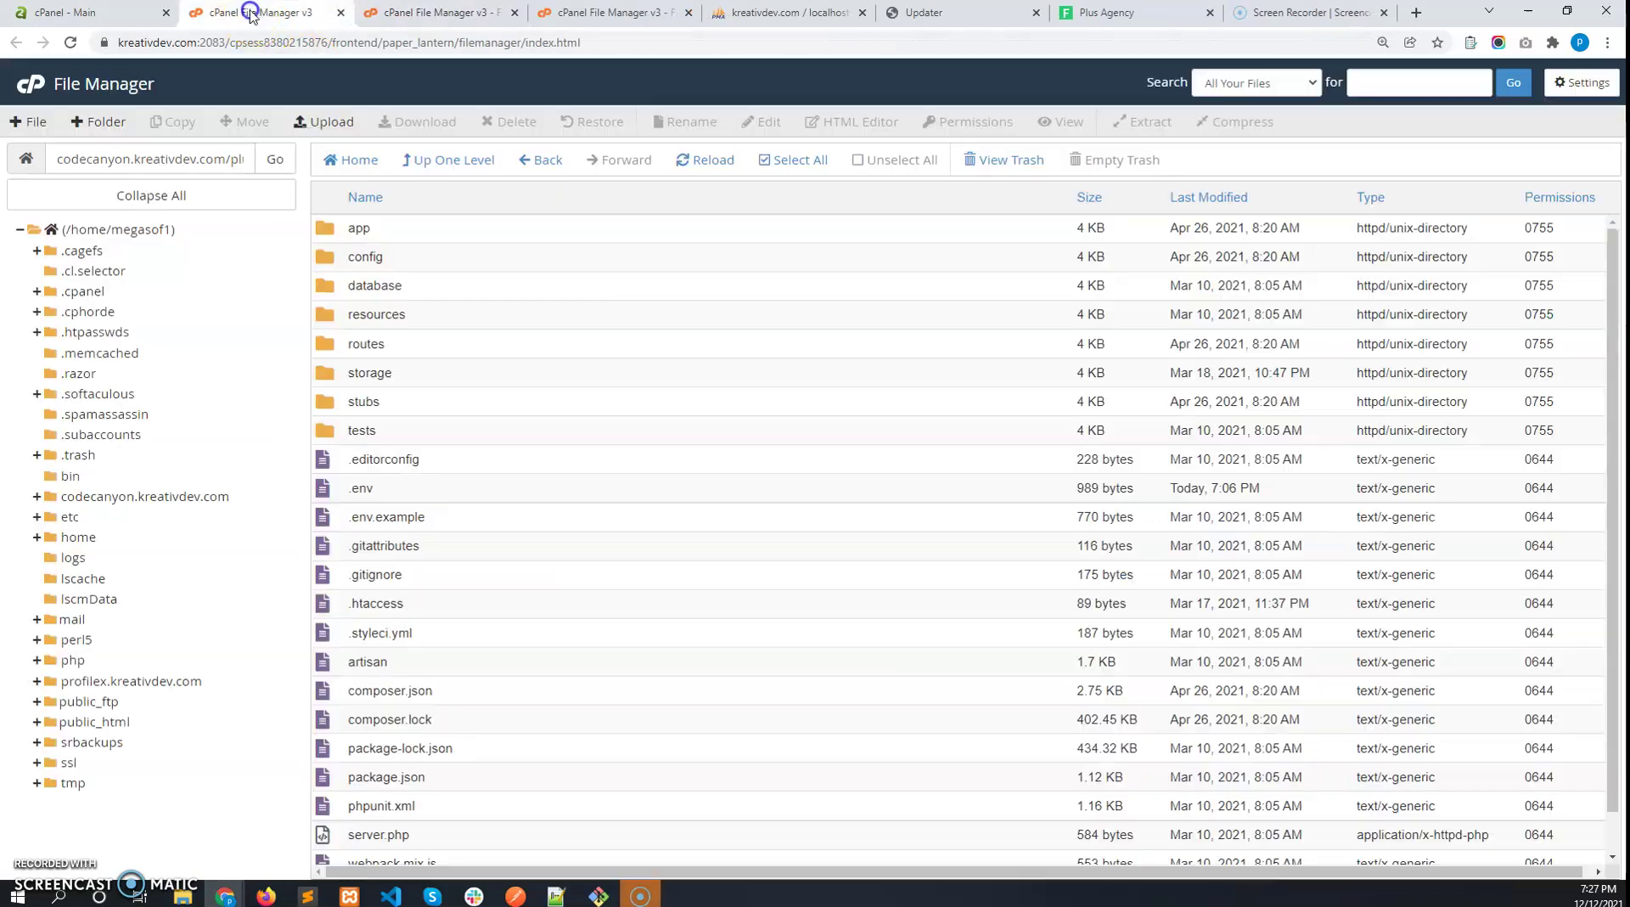
left_click_drag(219, 164, 256, 163)
left_click(235, 157)
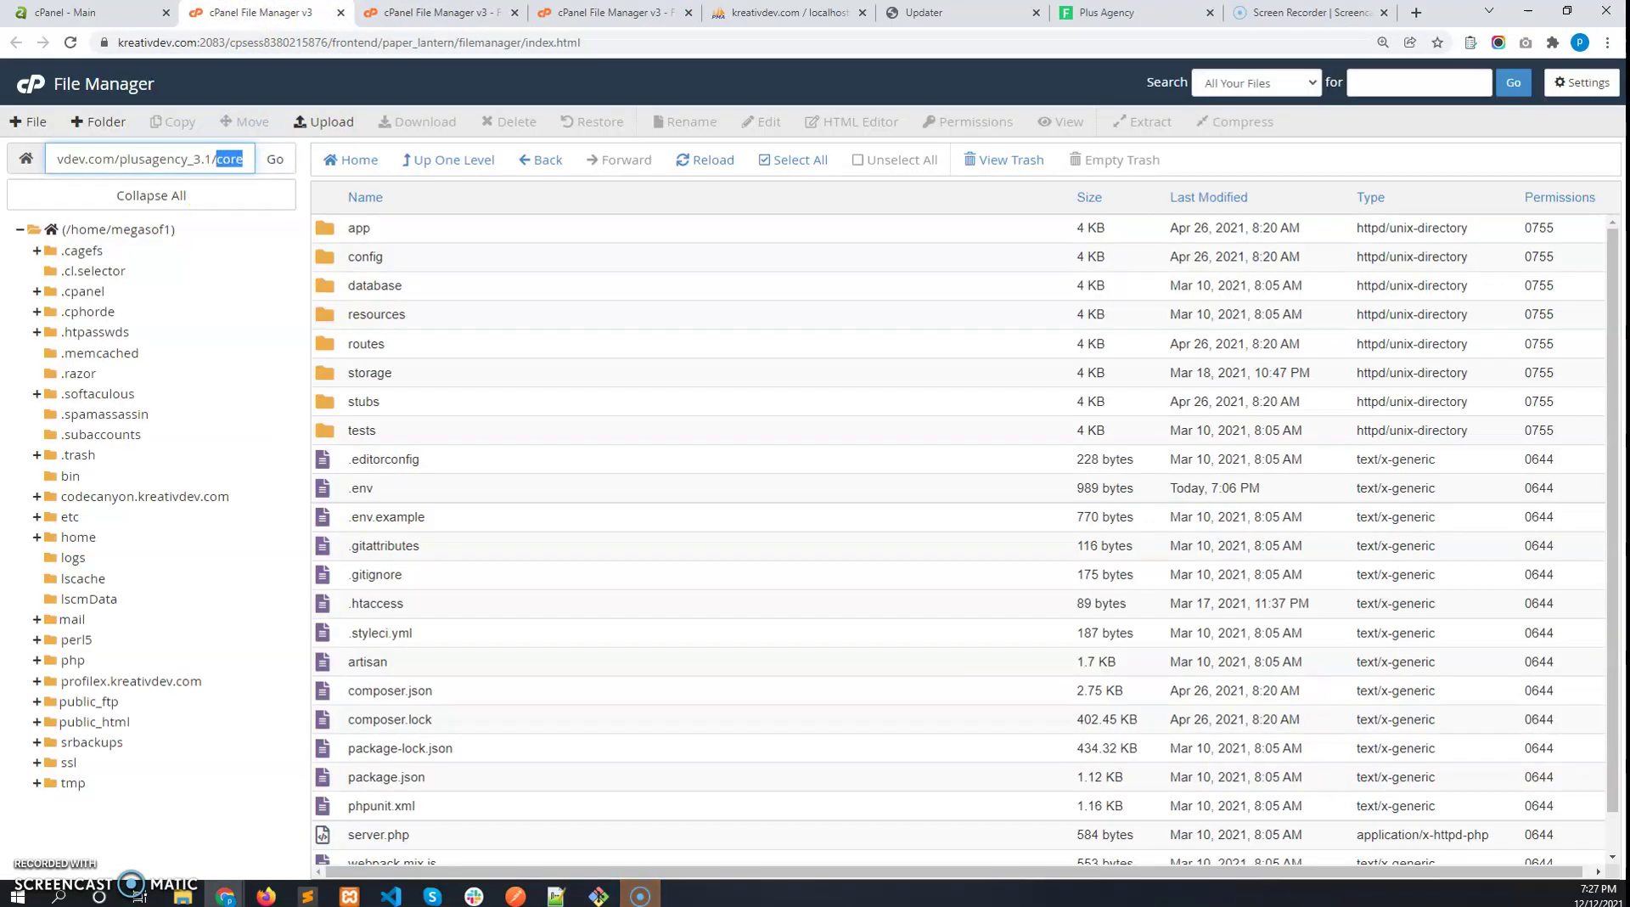
left_click(460, 13)
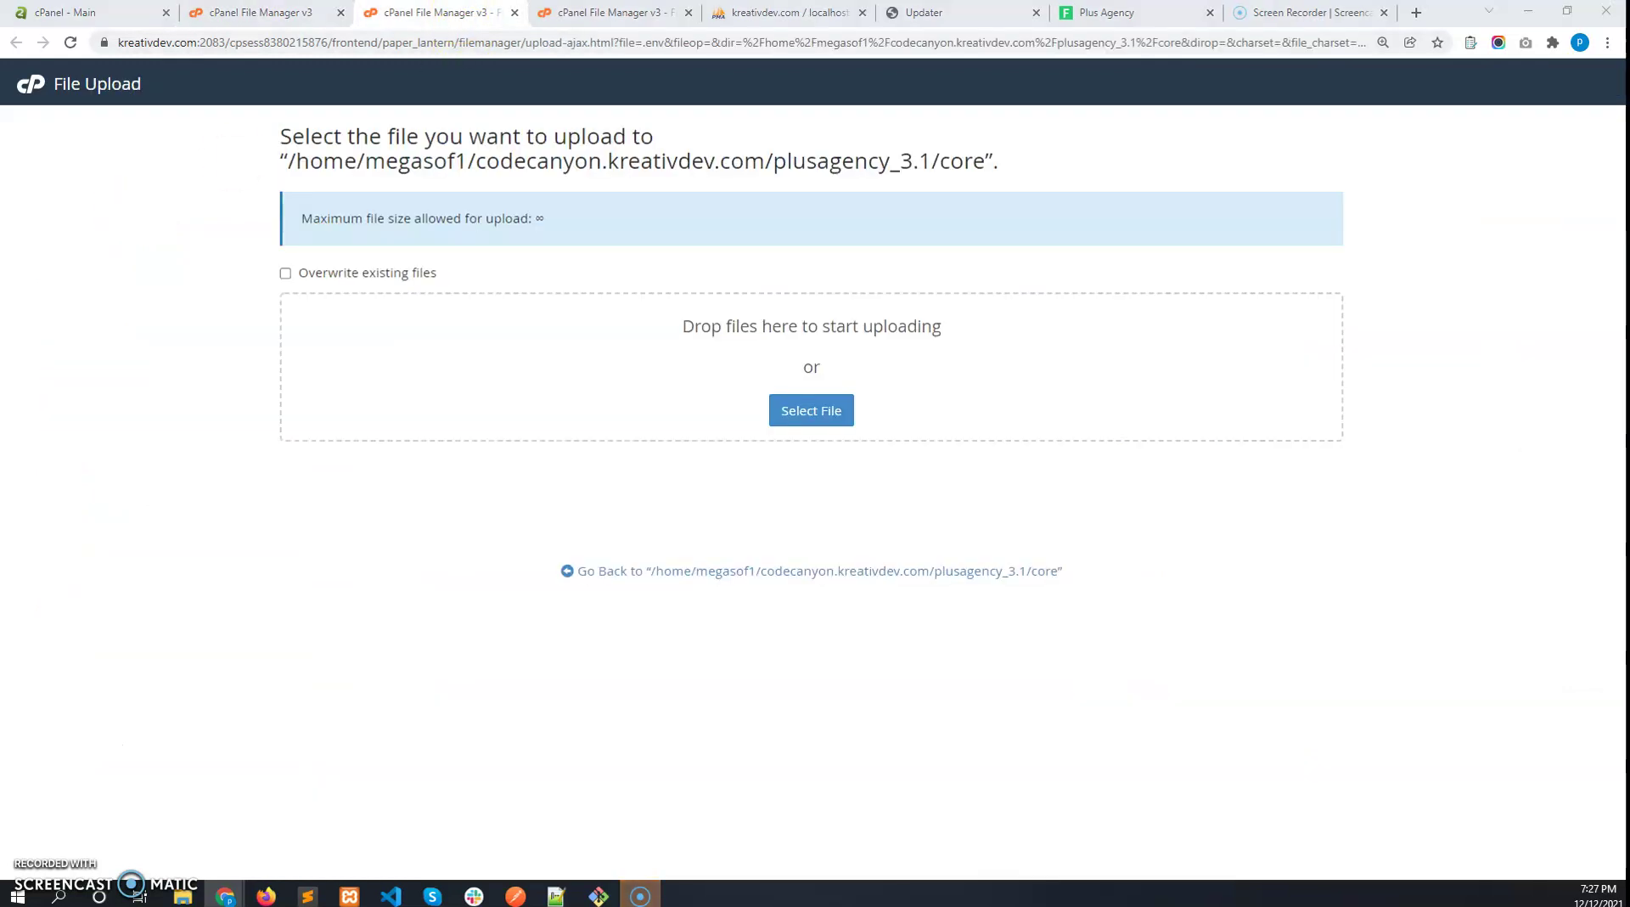
left_click_drag(200, 314, 455, 335)
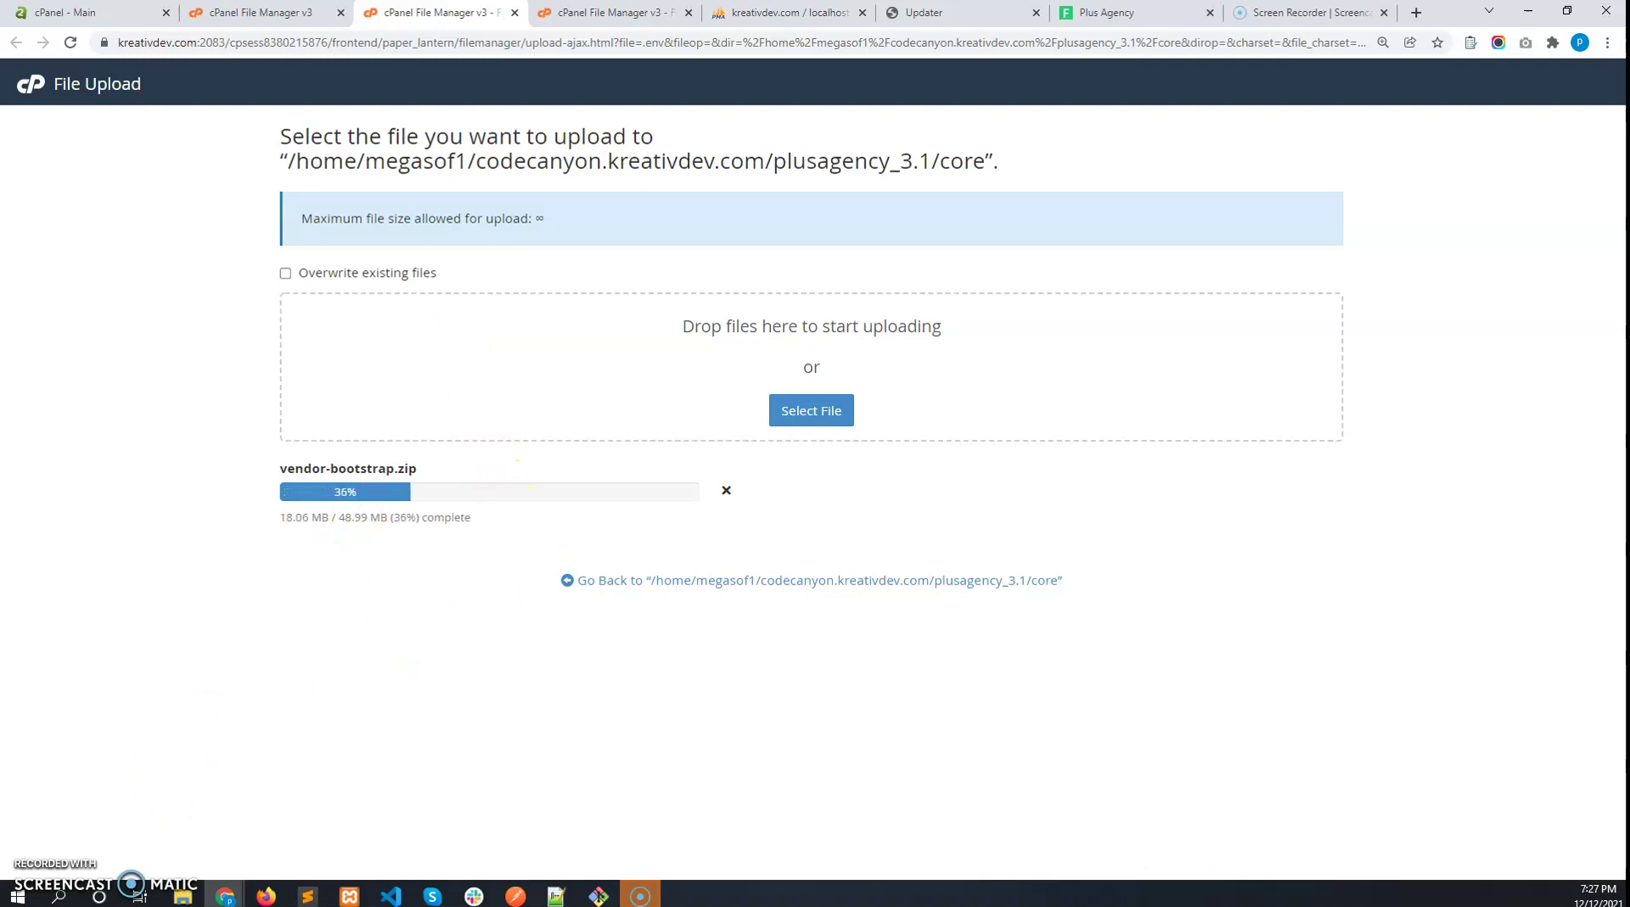
left_click_drag(437, 468, 274, 474)
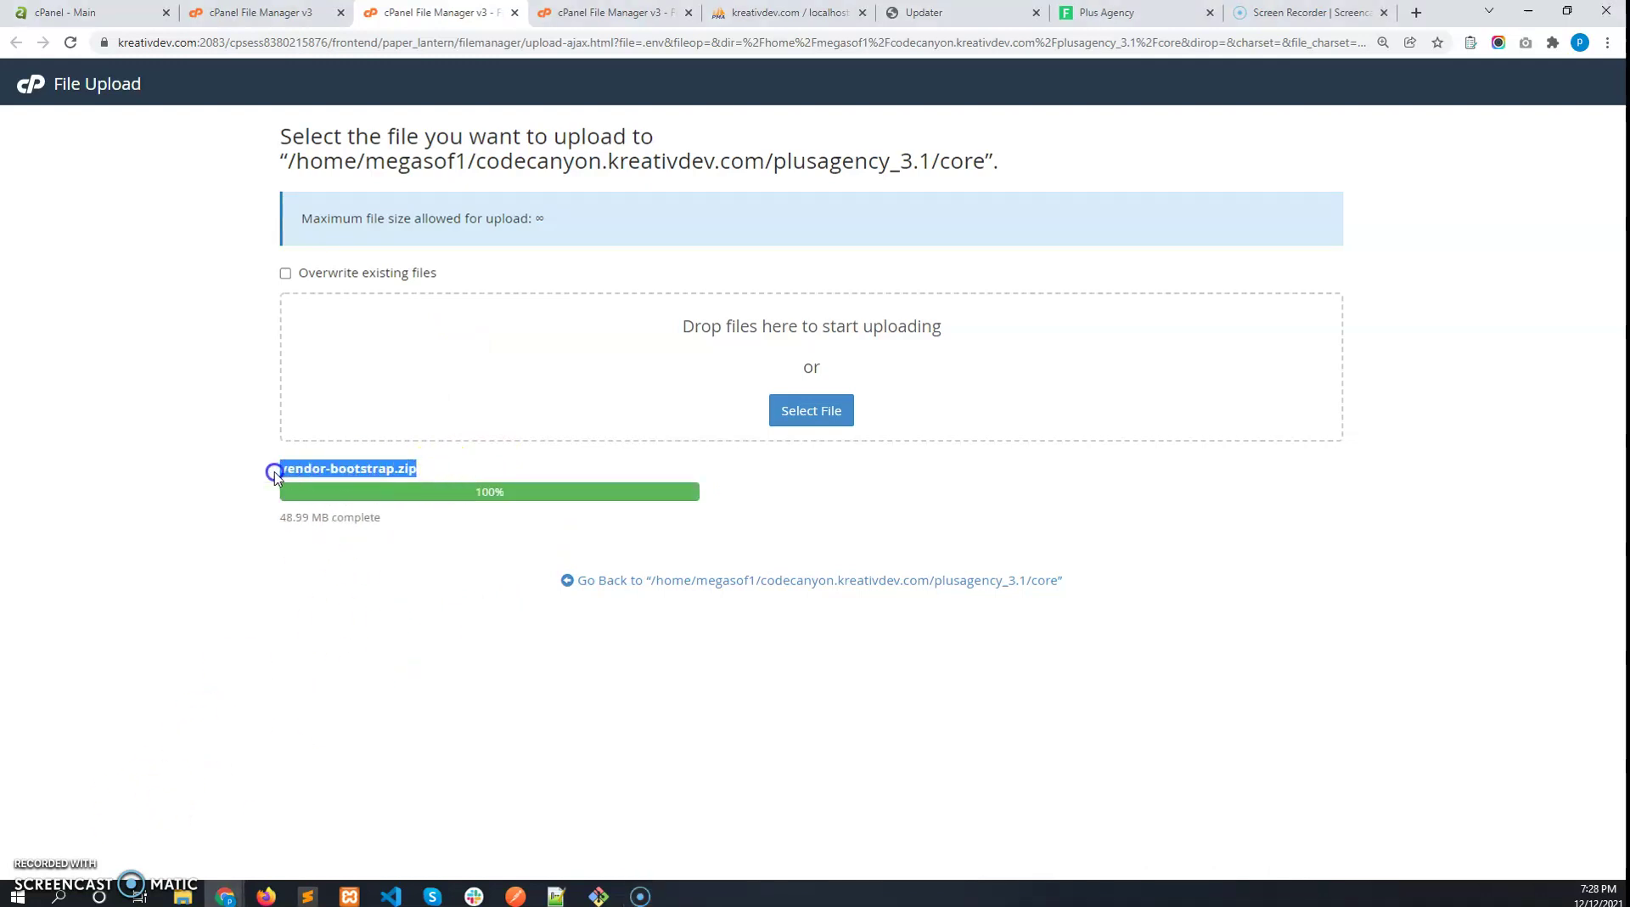
Reload the core folder and extract vendor-bootstrap.zip, restoring the bootstrap and vendor folders
left_click(284, 10)
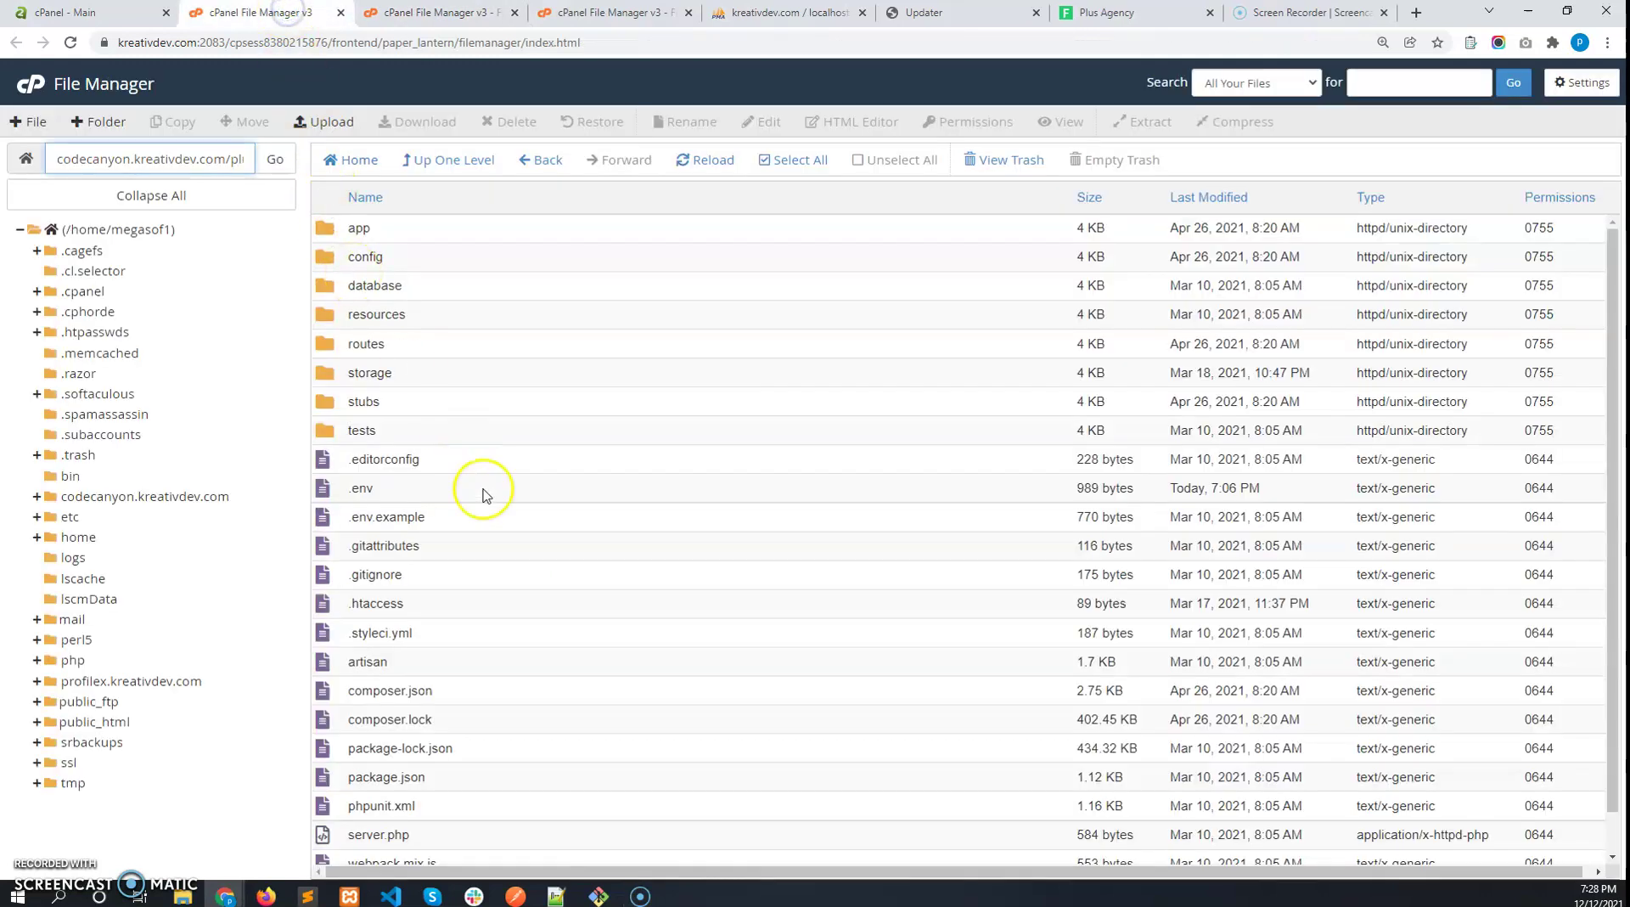
scroll(484, 496, "up", 2)
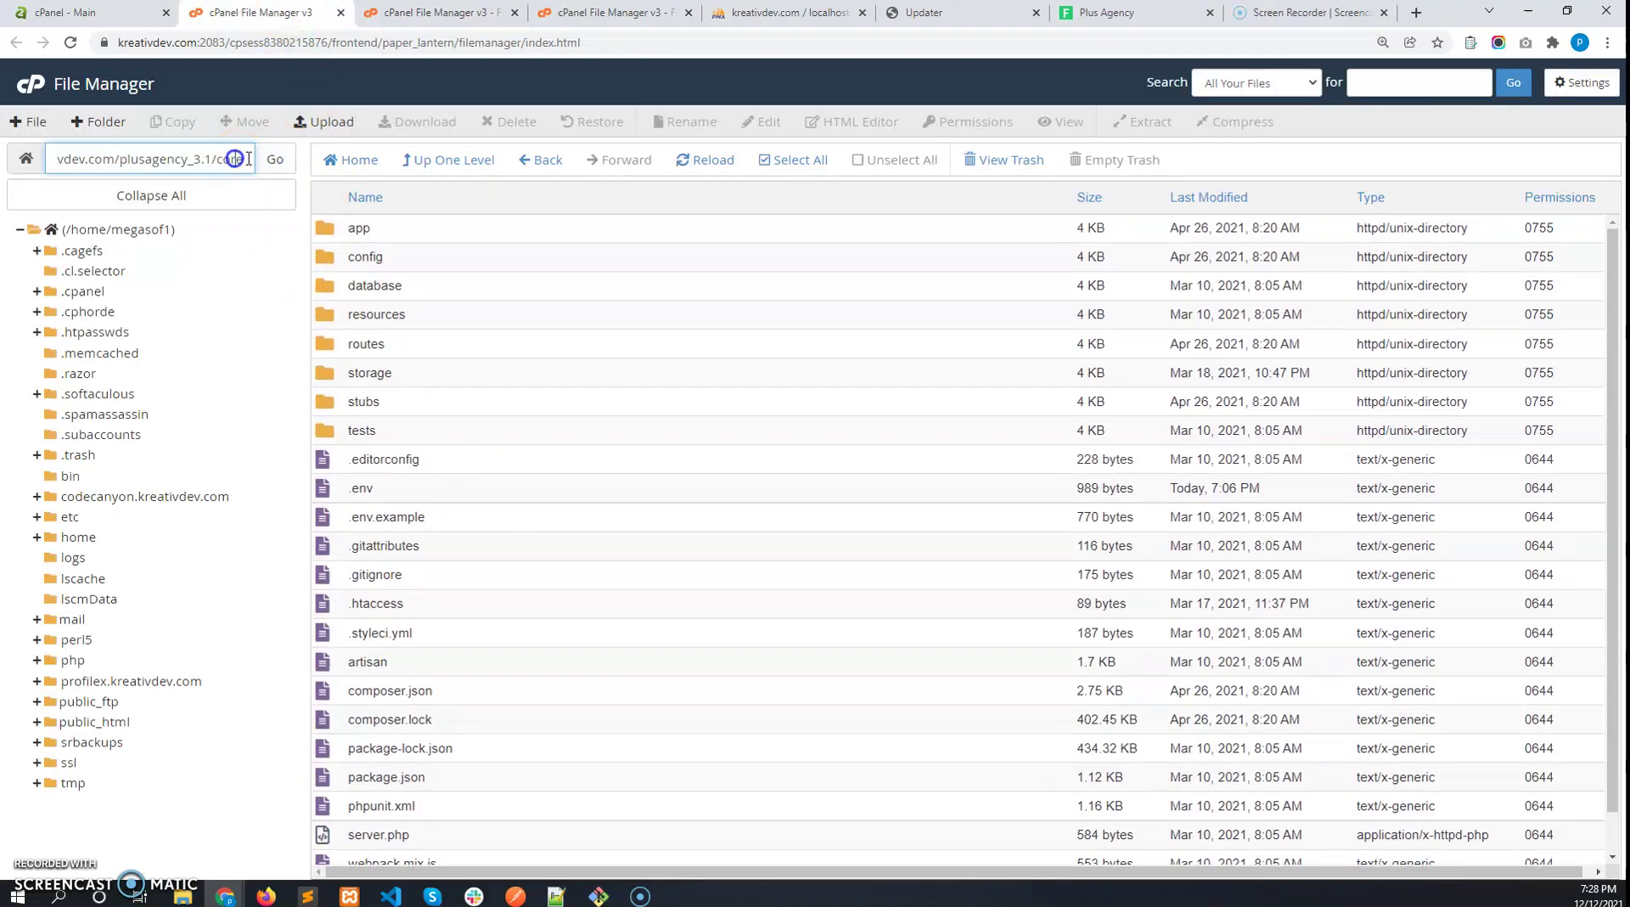
left_click(271, 159)
scroll(451, 735, "down", 1)
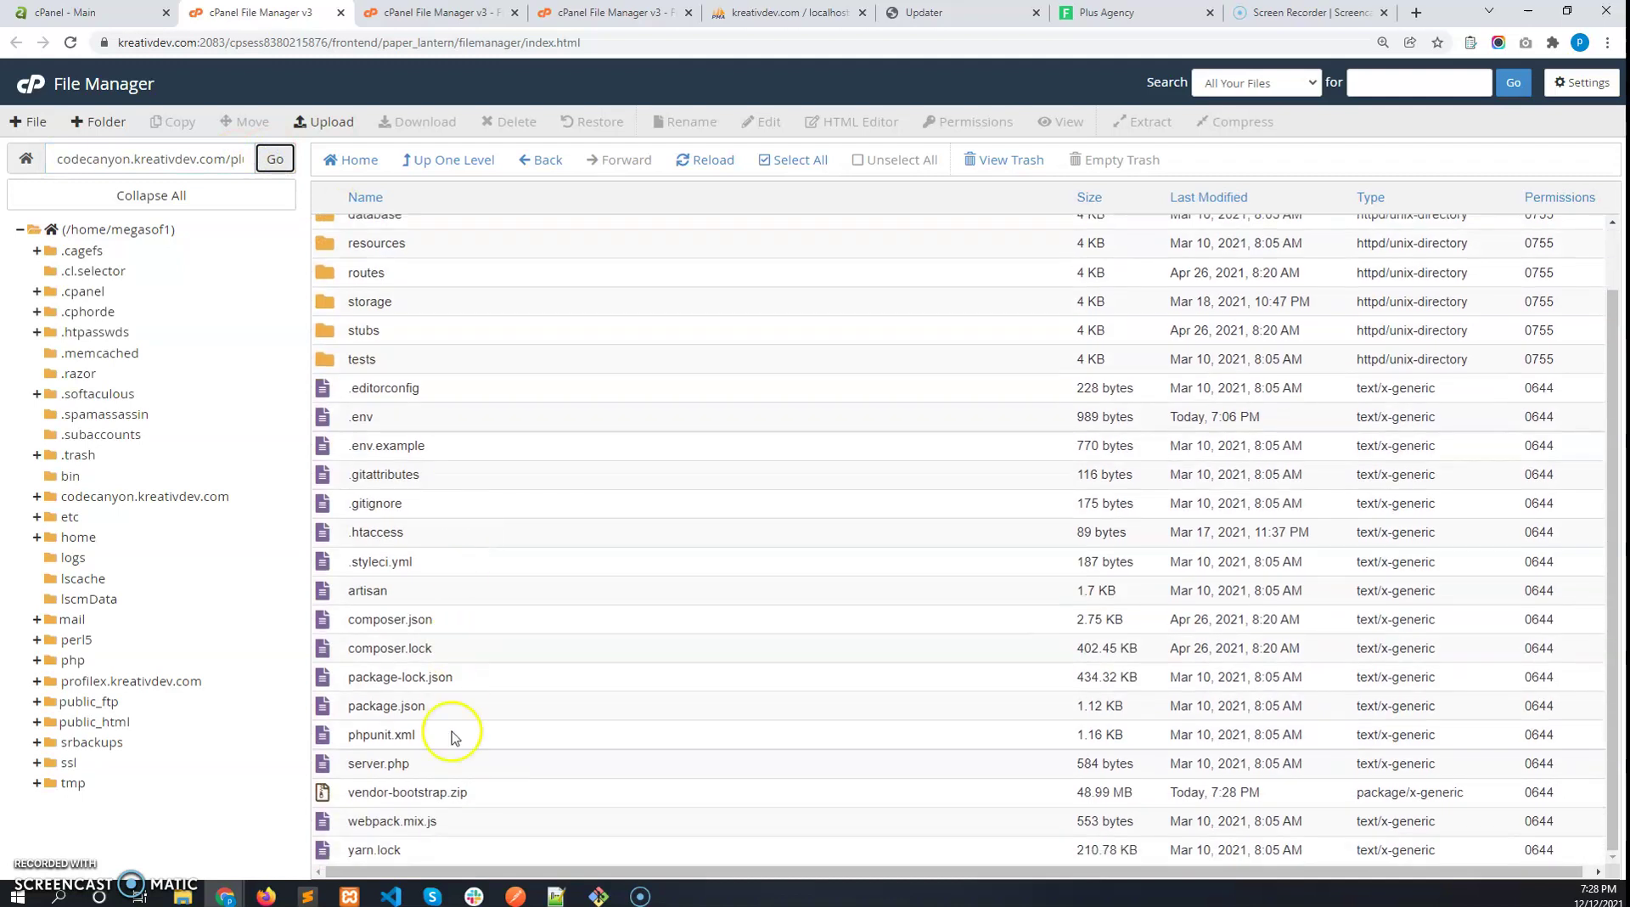
left_click(437, 790)
right_click(437, 789)
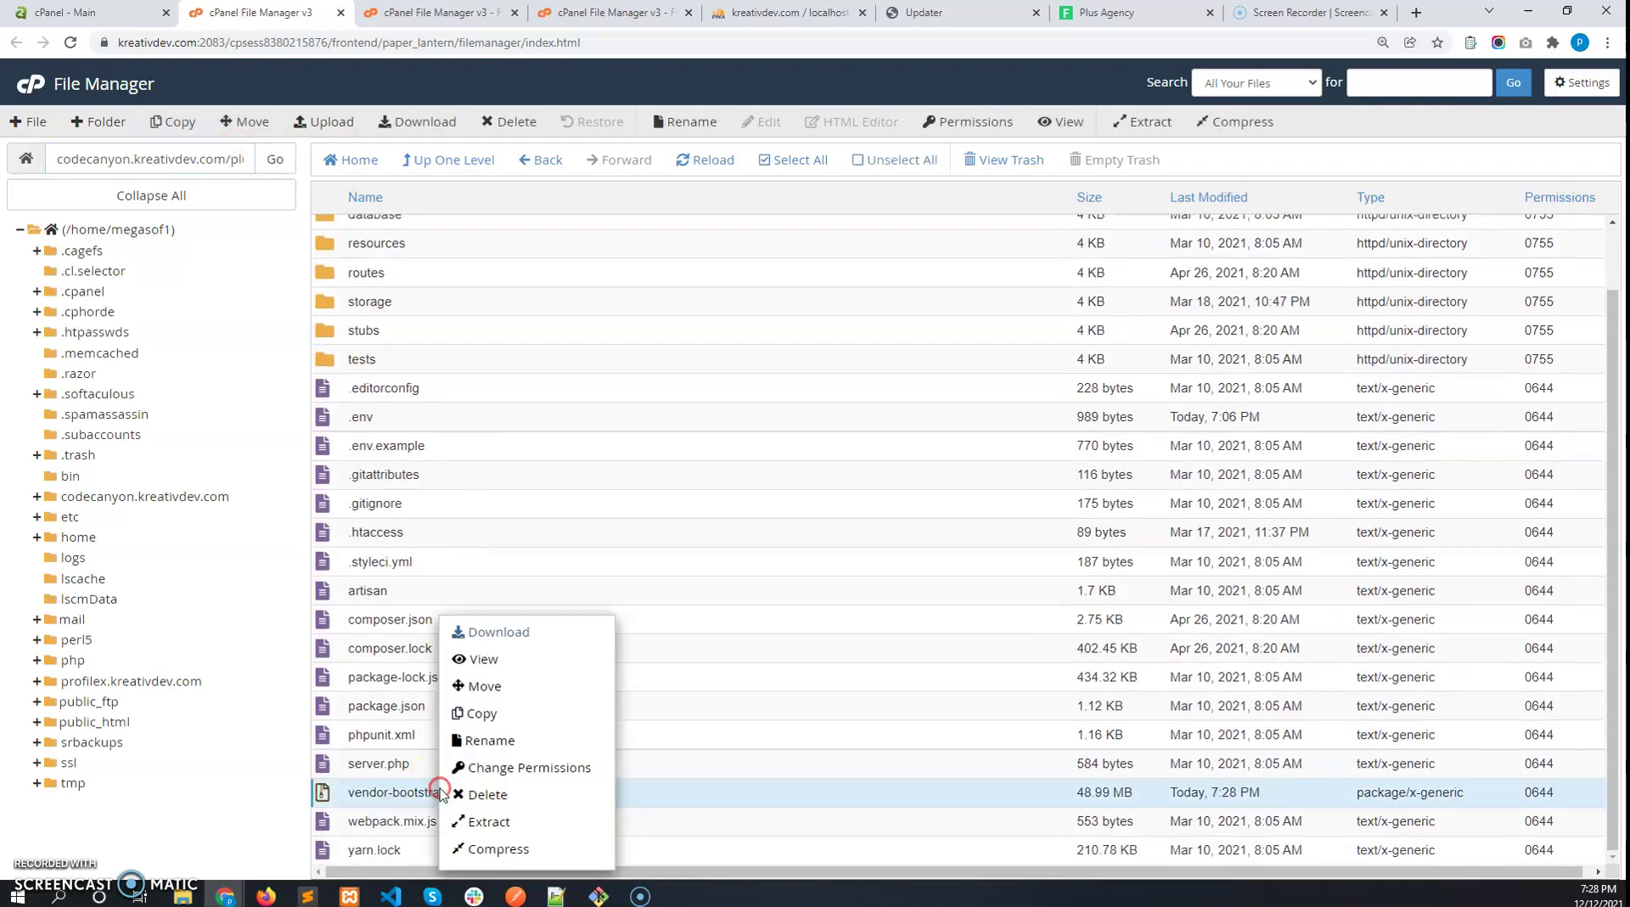
left_click(506, 822)
left_click(939, 563)
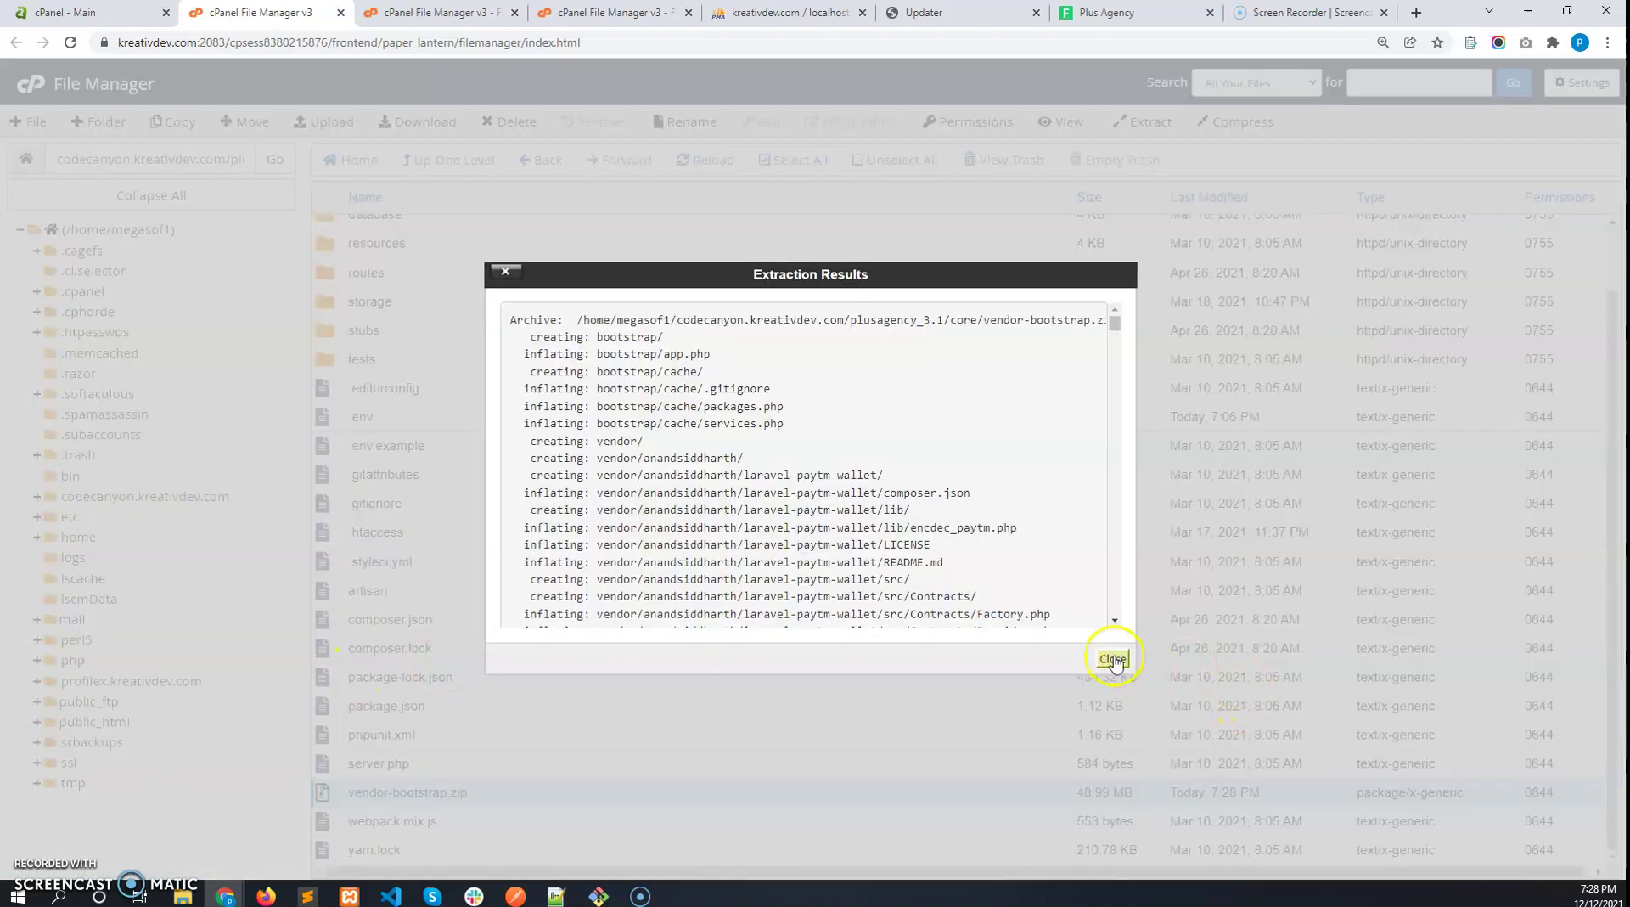
left_click(1112, 660)
left_click(275, 159)
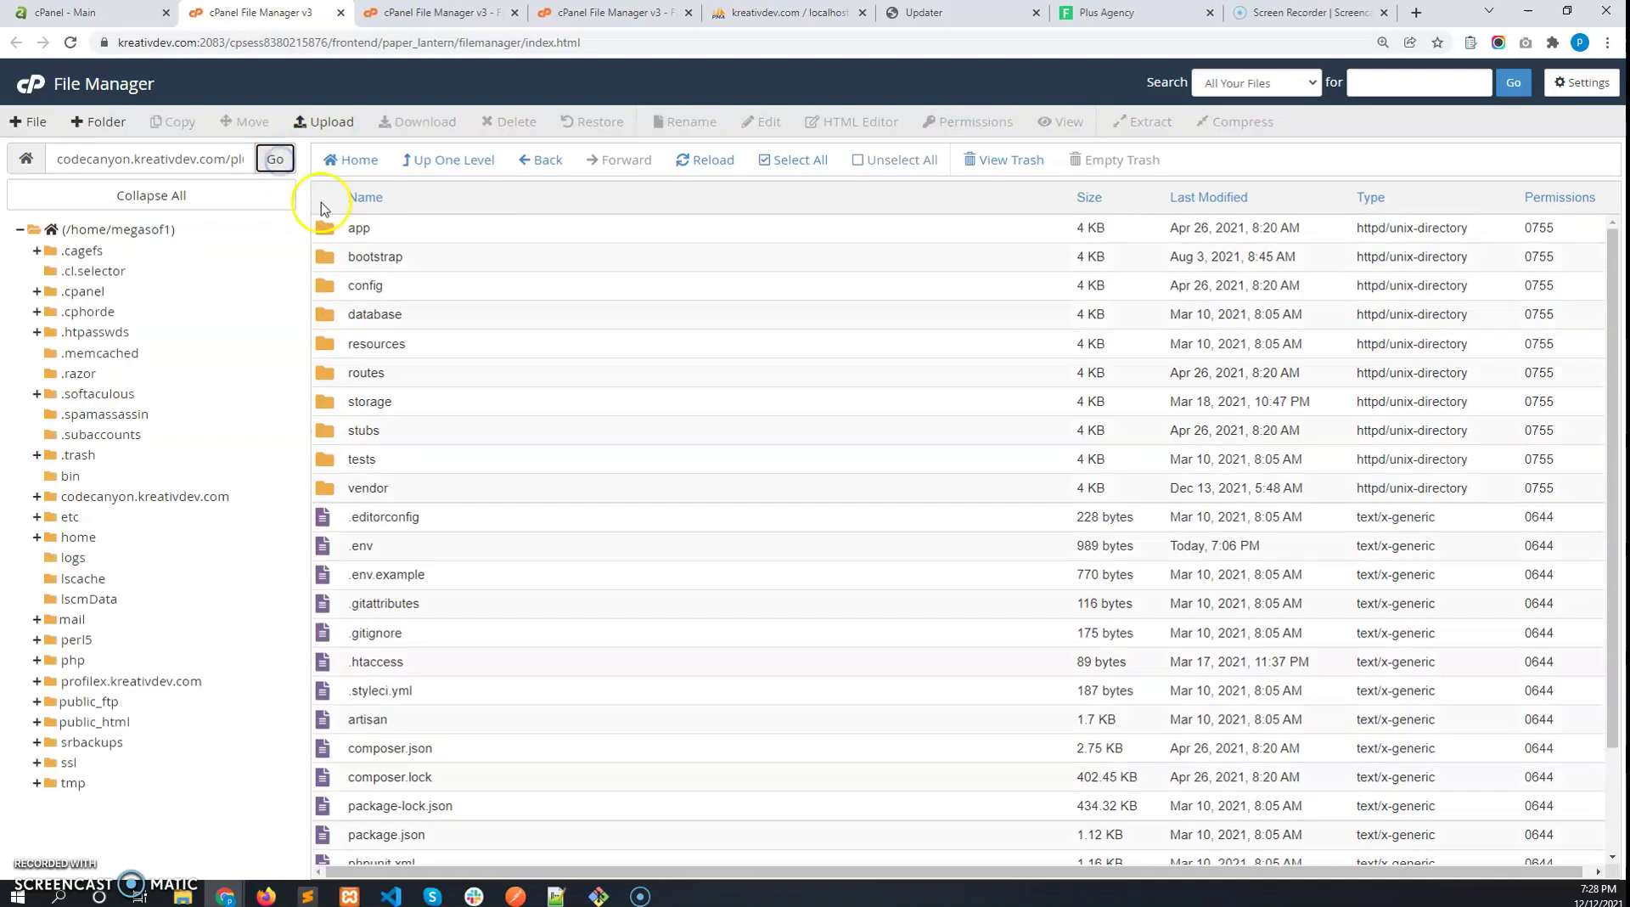
Check the newly extracted bootstrap and vendor folders in the core folder
left_click(425, 255)
left_click(418, 493)
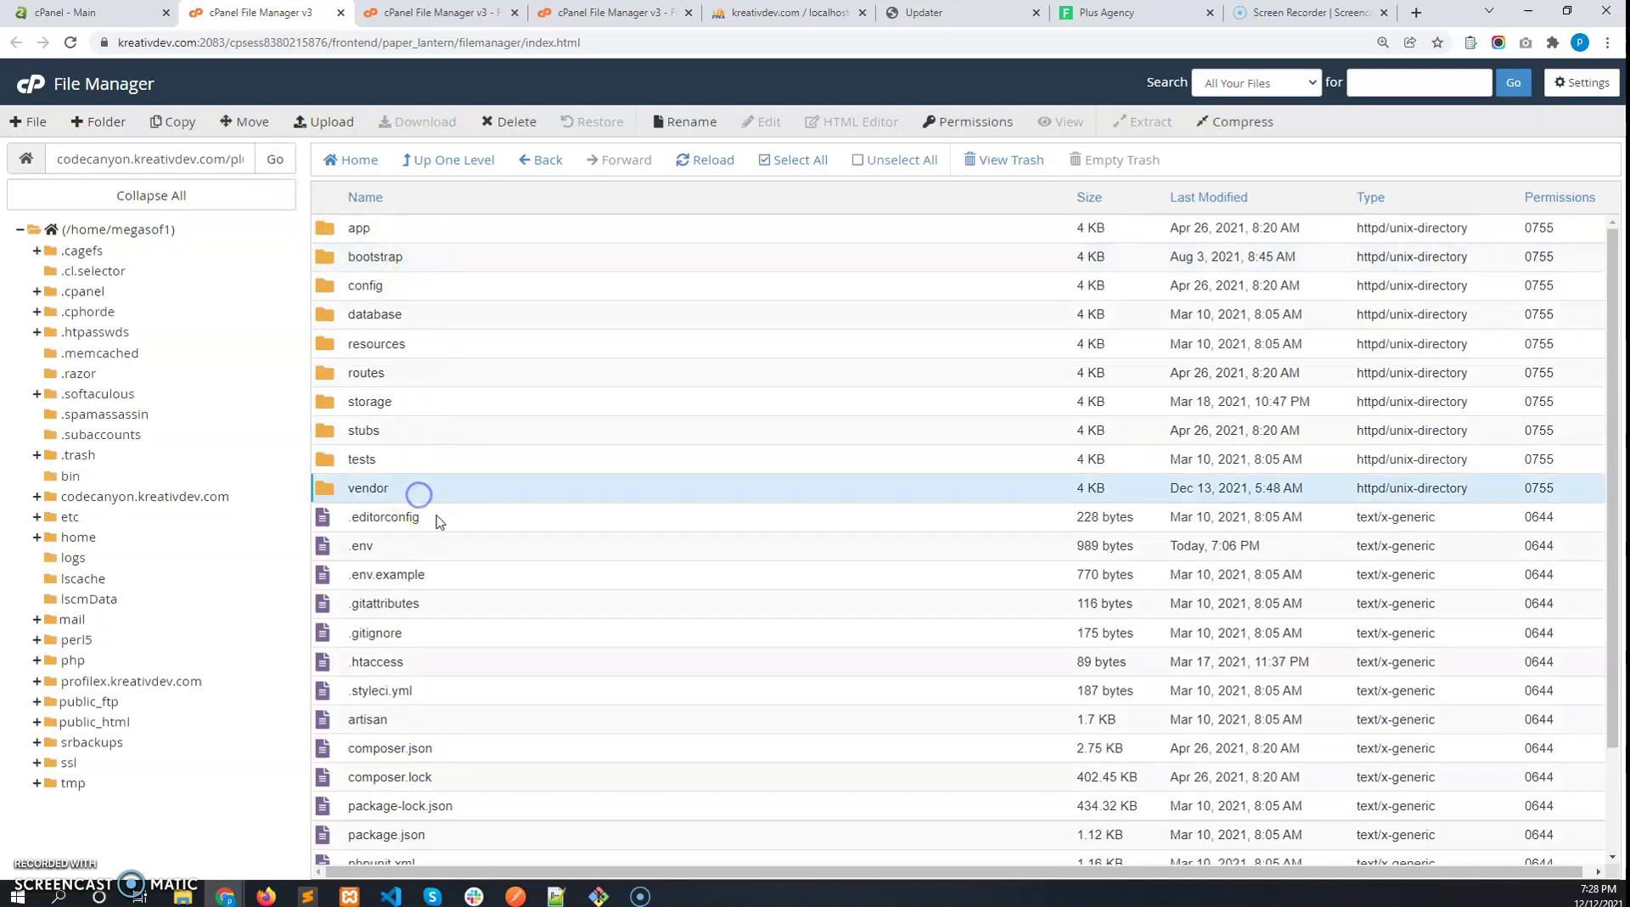
scroll(439, 521, "down", 3)
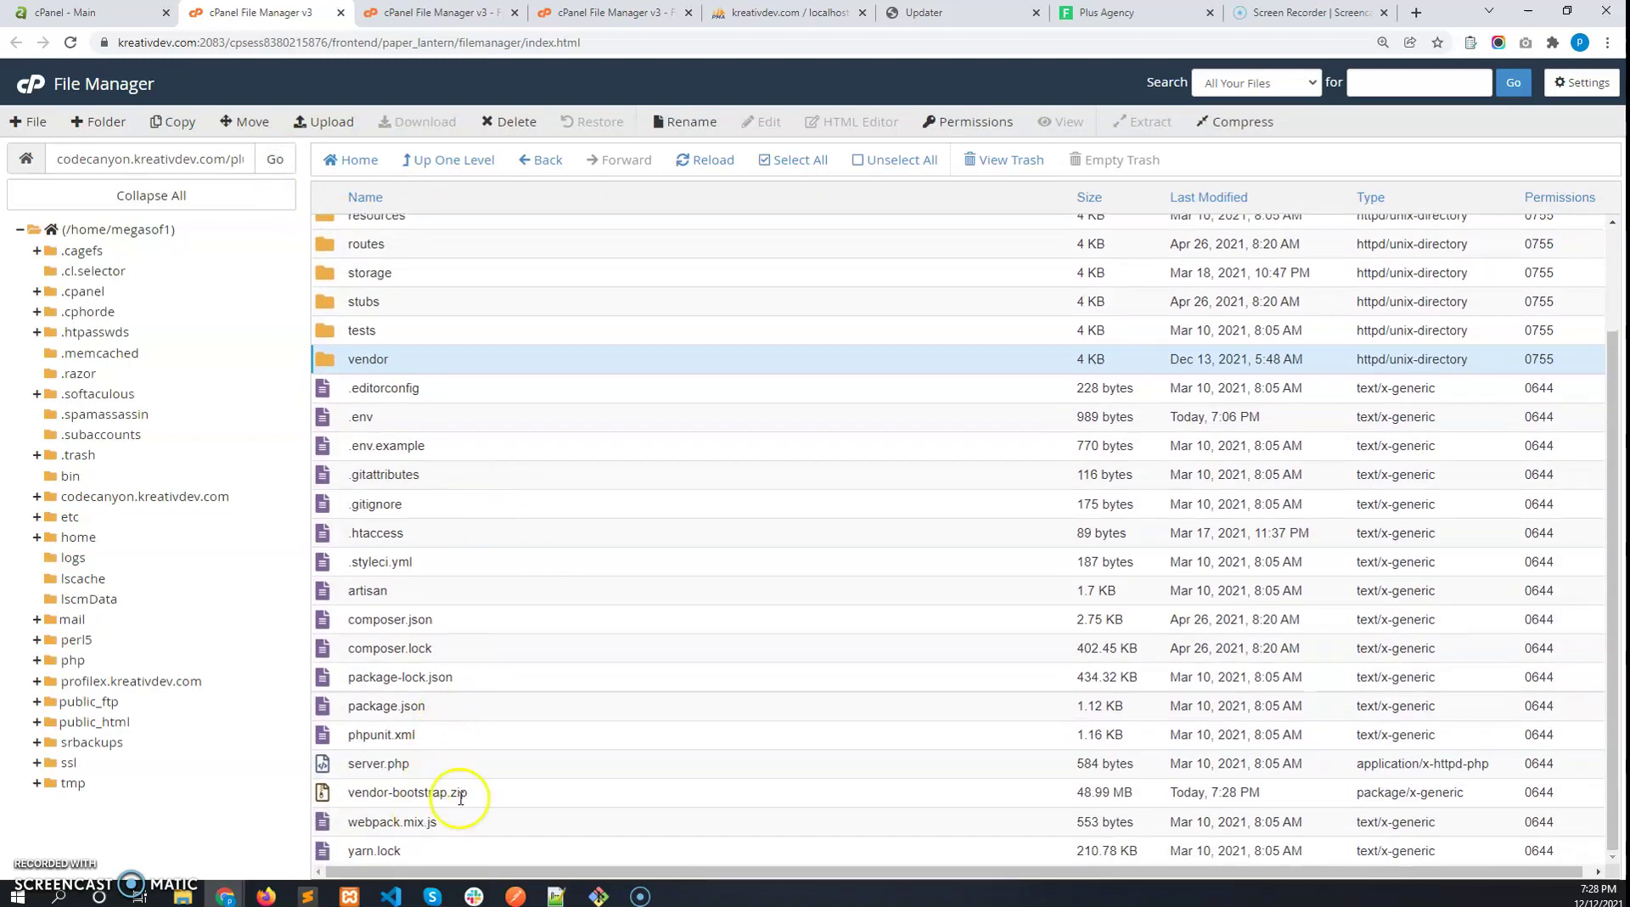
Move vendor-bootstrap.zip to the trash, keeping the extracted folders
left_click(539, 787)
right_click(539, 787)
left_click(586, 792)
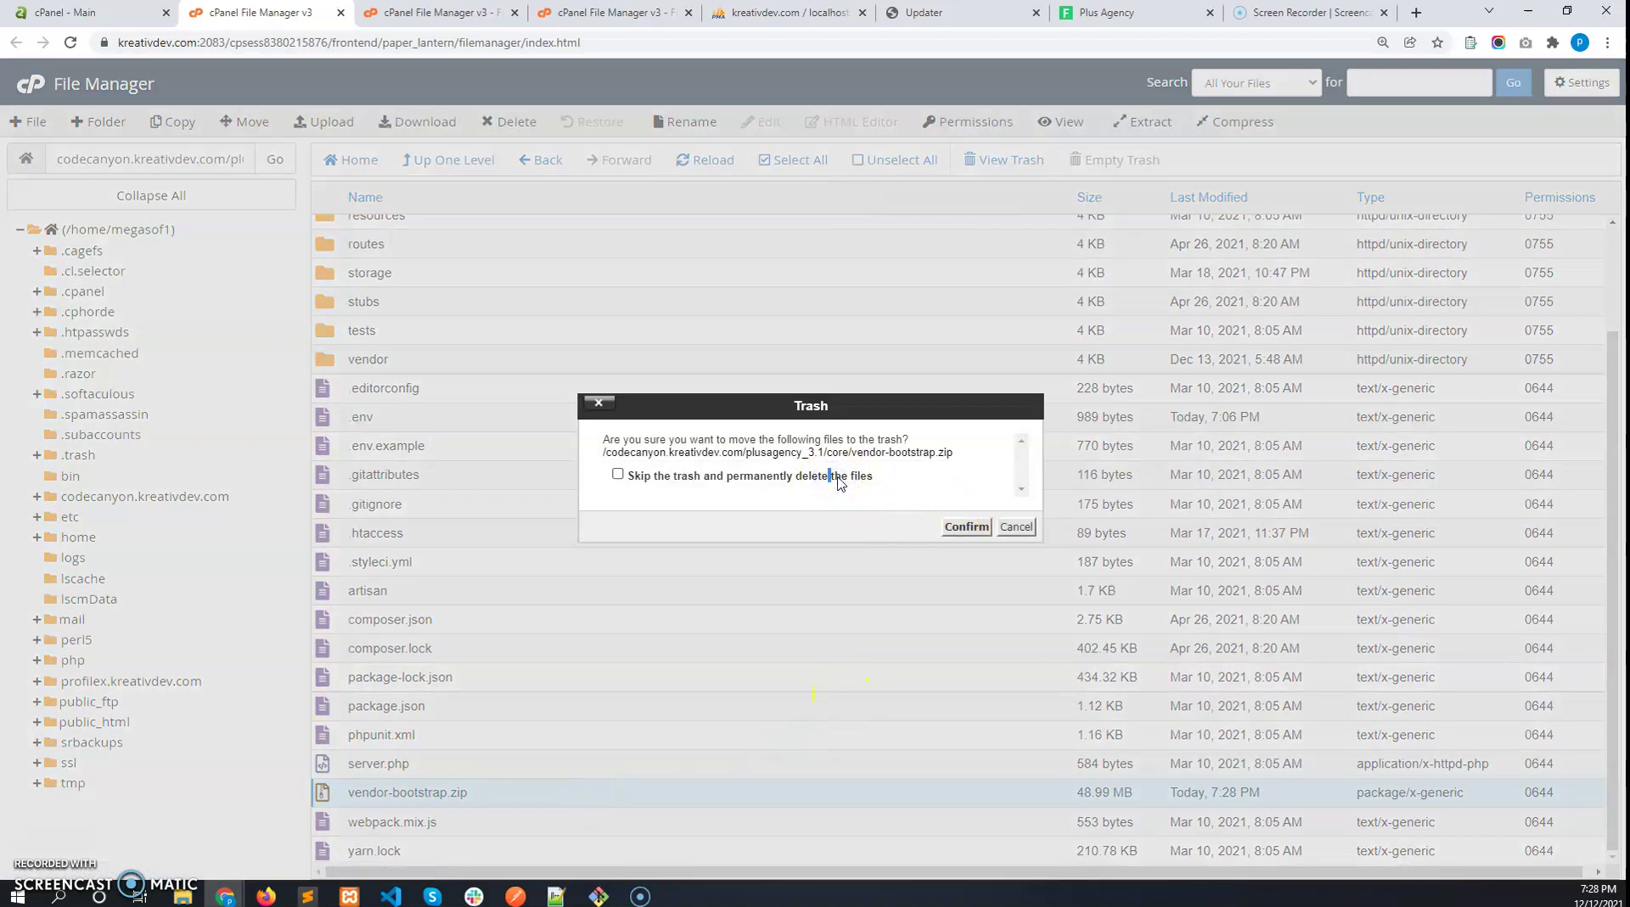
left_click(953, 526)
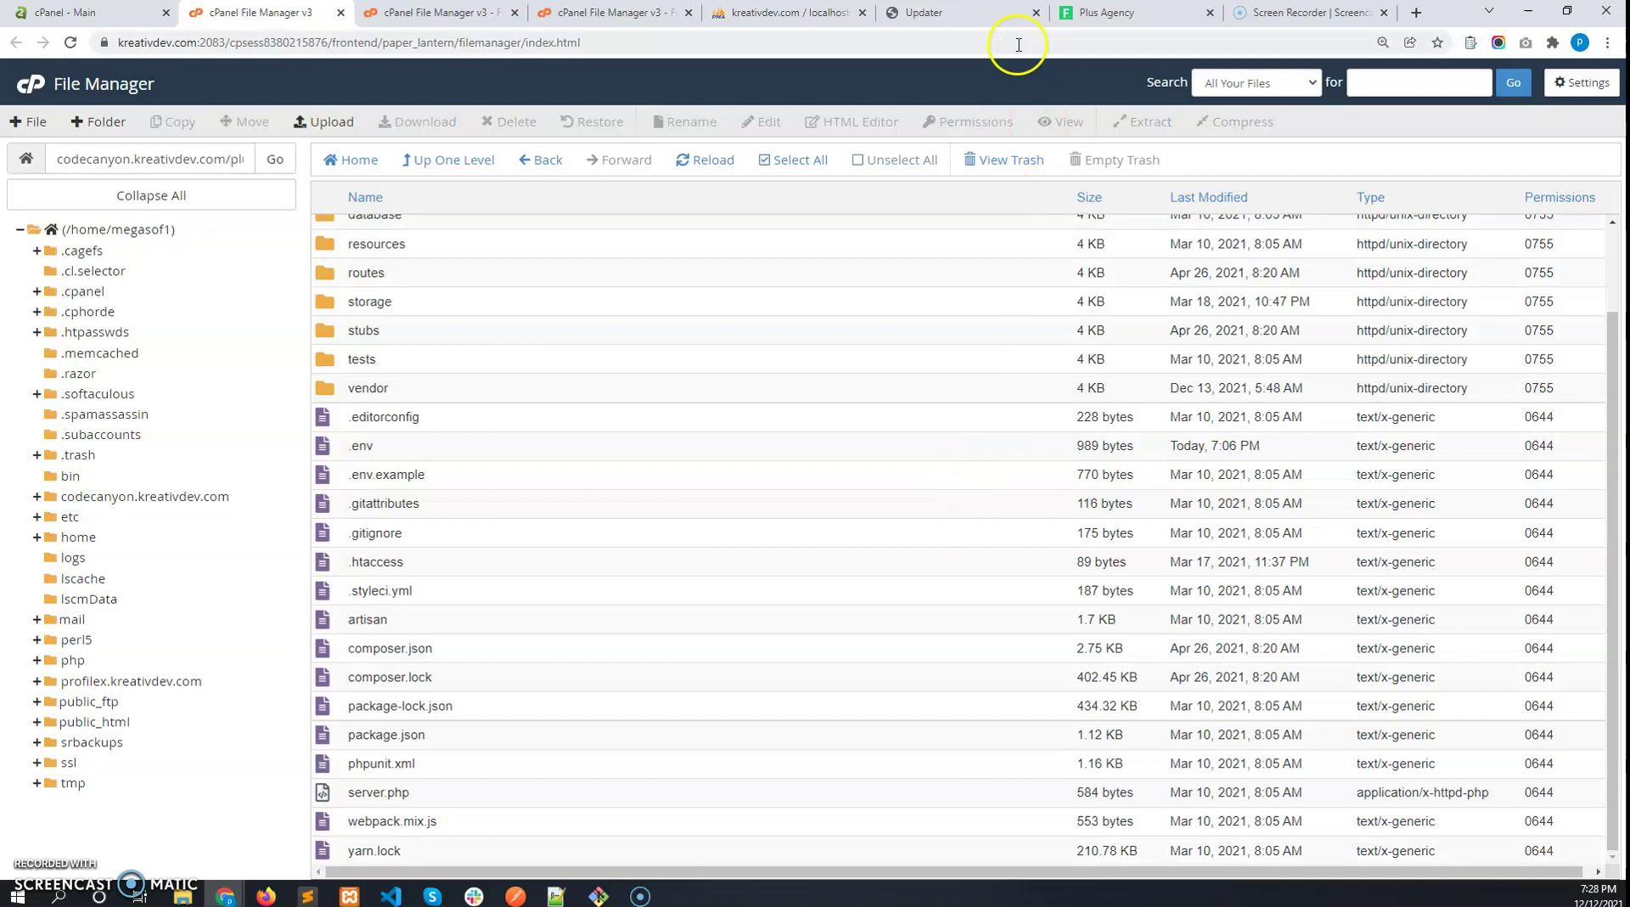
left_click(987, 14)
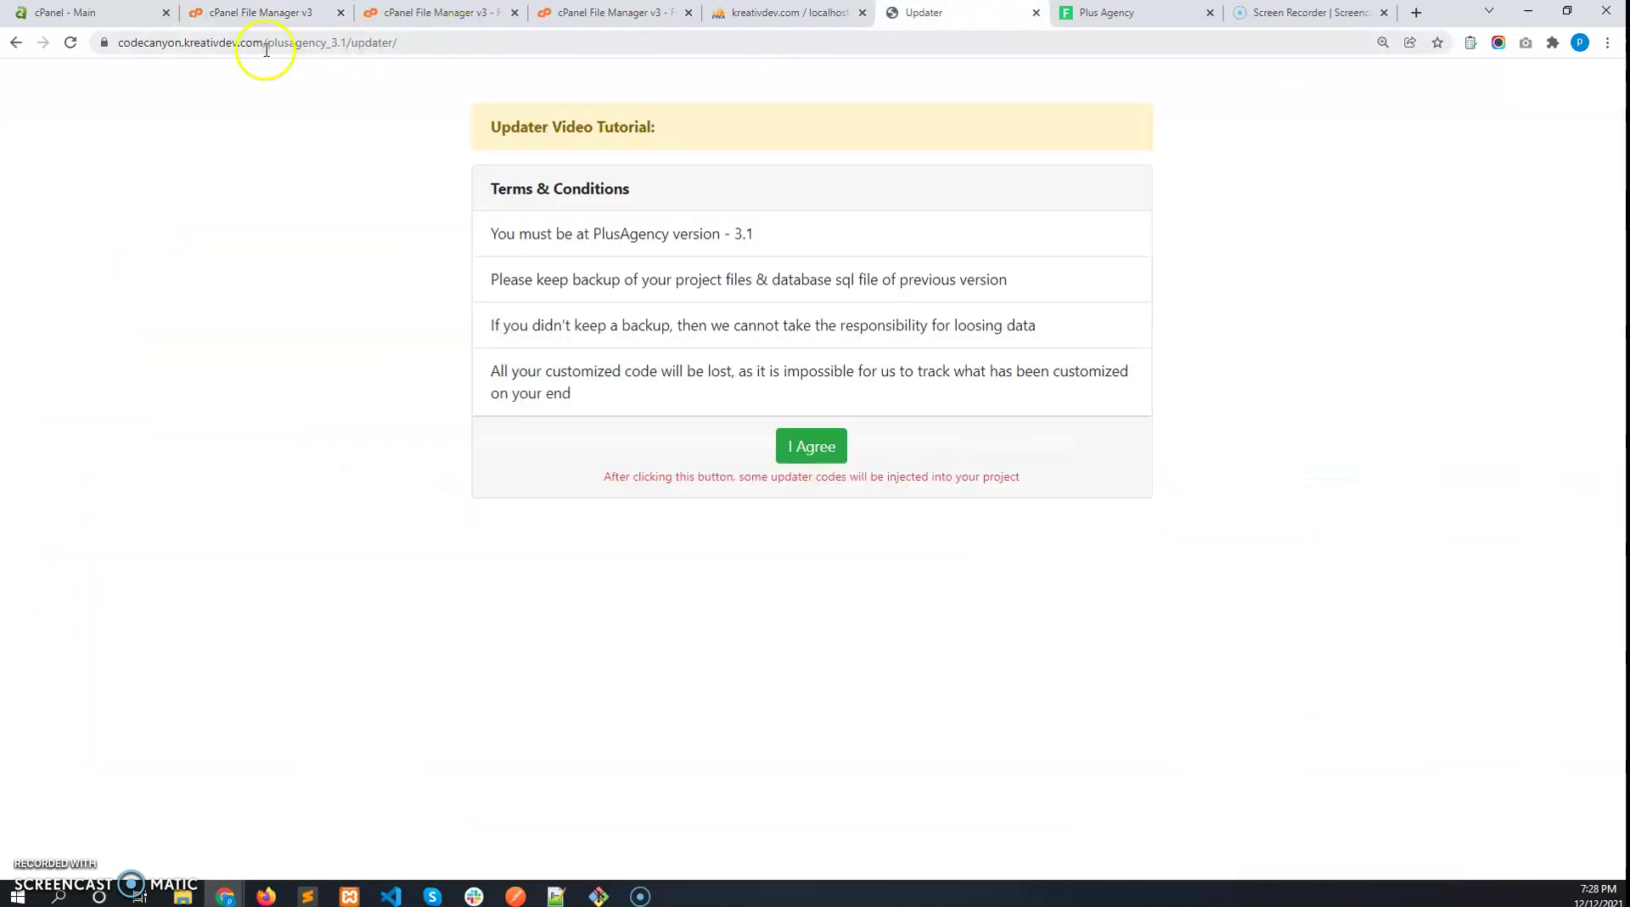
Review the updater page address and the update terms and conditions
left_click_drag(350, 43, 99, 37)
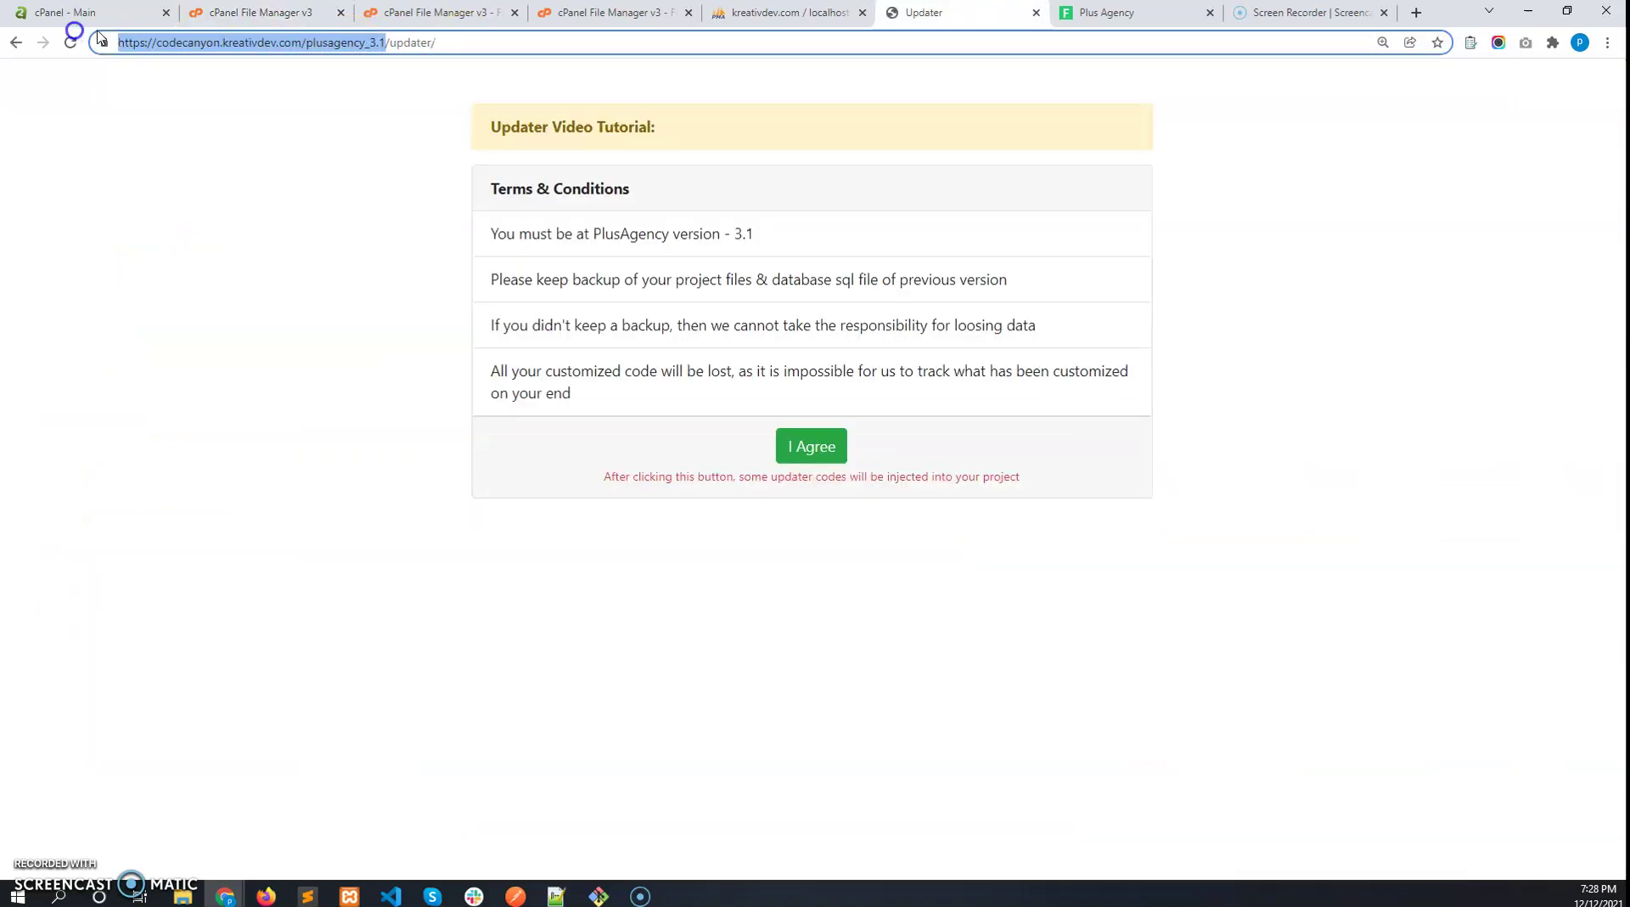
double_click(403, 42)
left_click(863, 637)
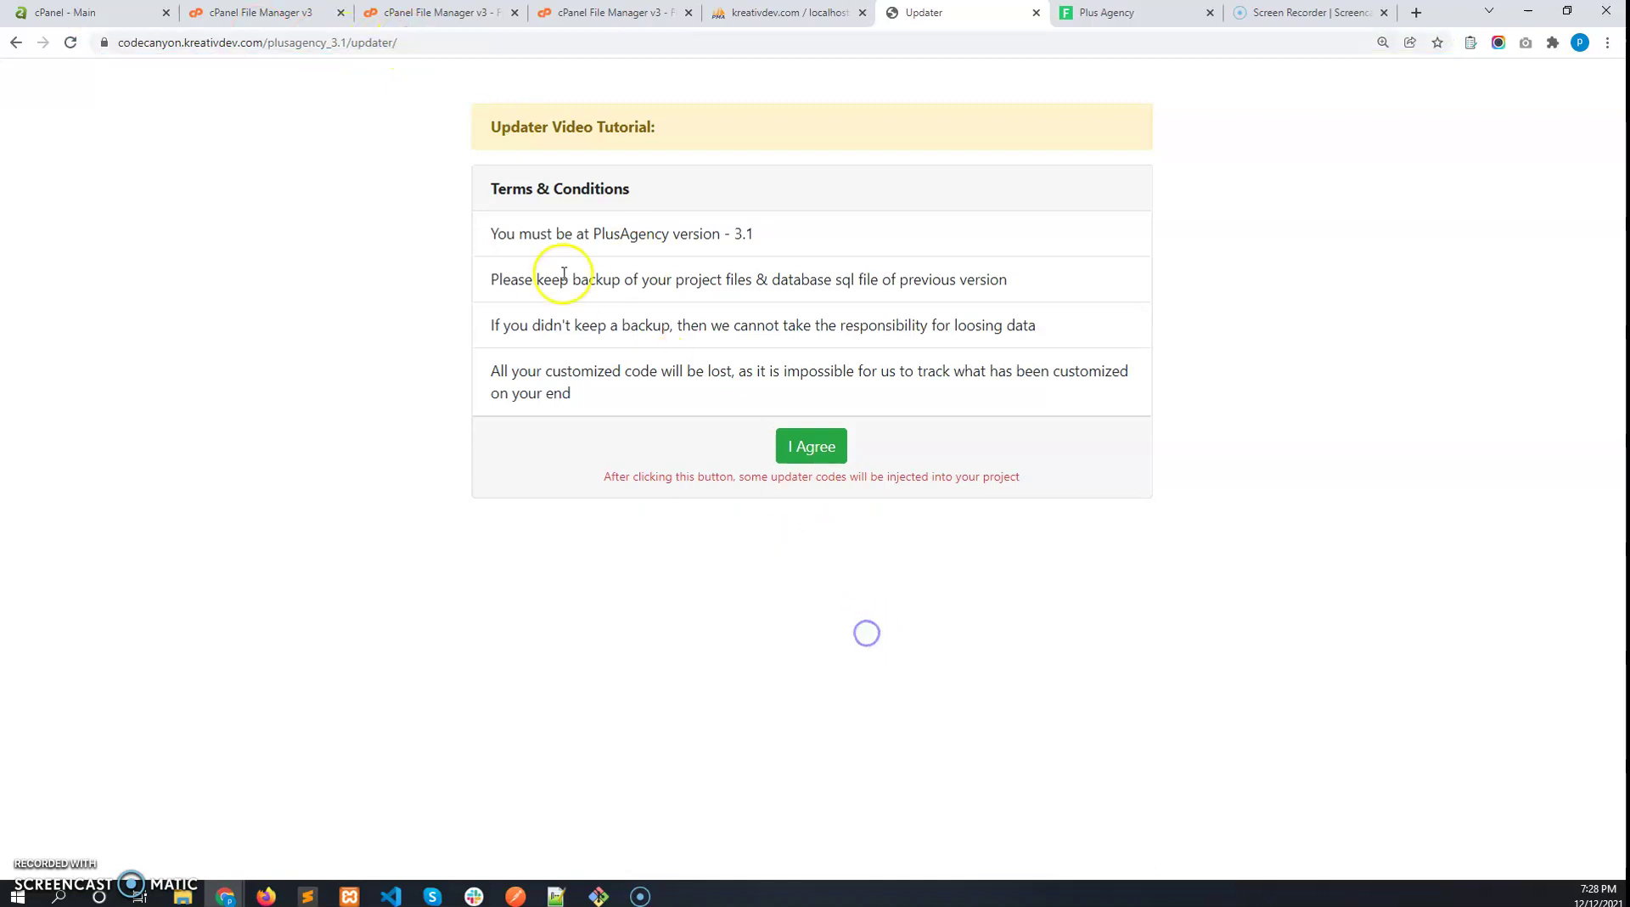
left_click_drag(504, 229, 673, 393)
left_click(673, 393)
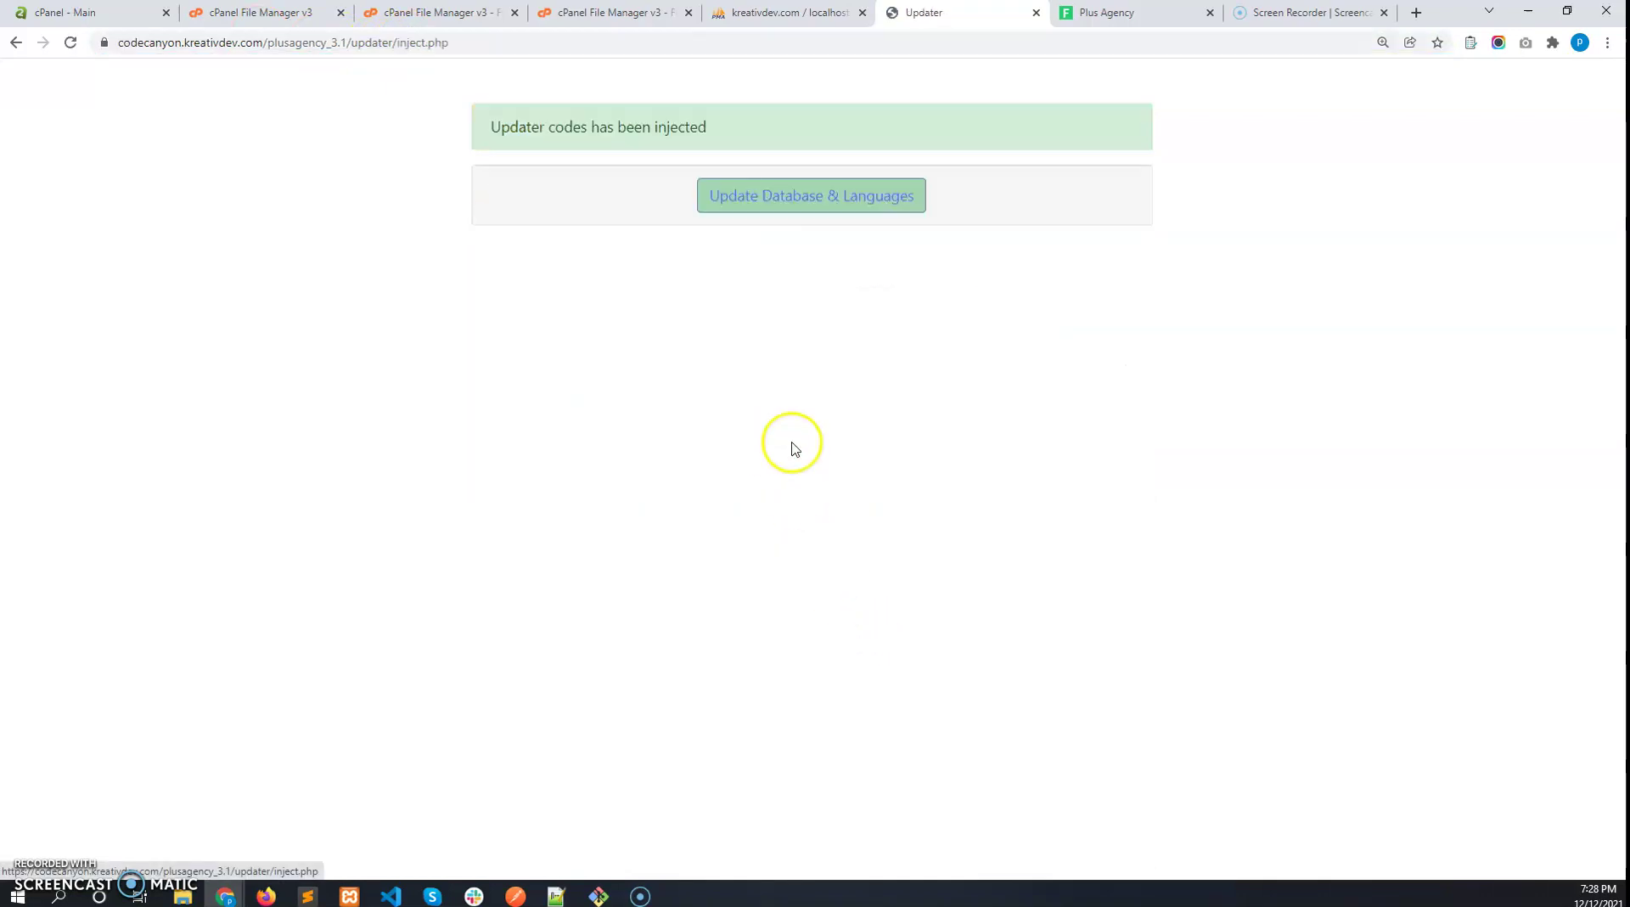
Accept the terms and run Update Database & Languages to reach the PlusAgency 3.2 success page
left_click(790, 310)
left_click(833, 208)
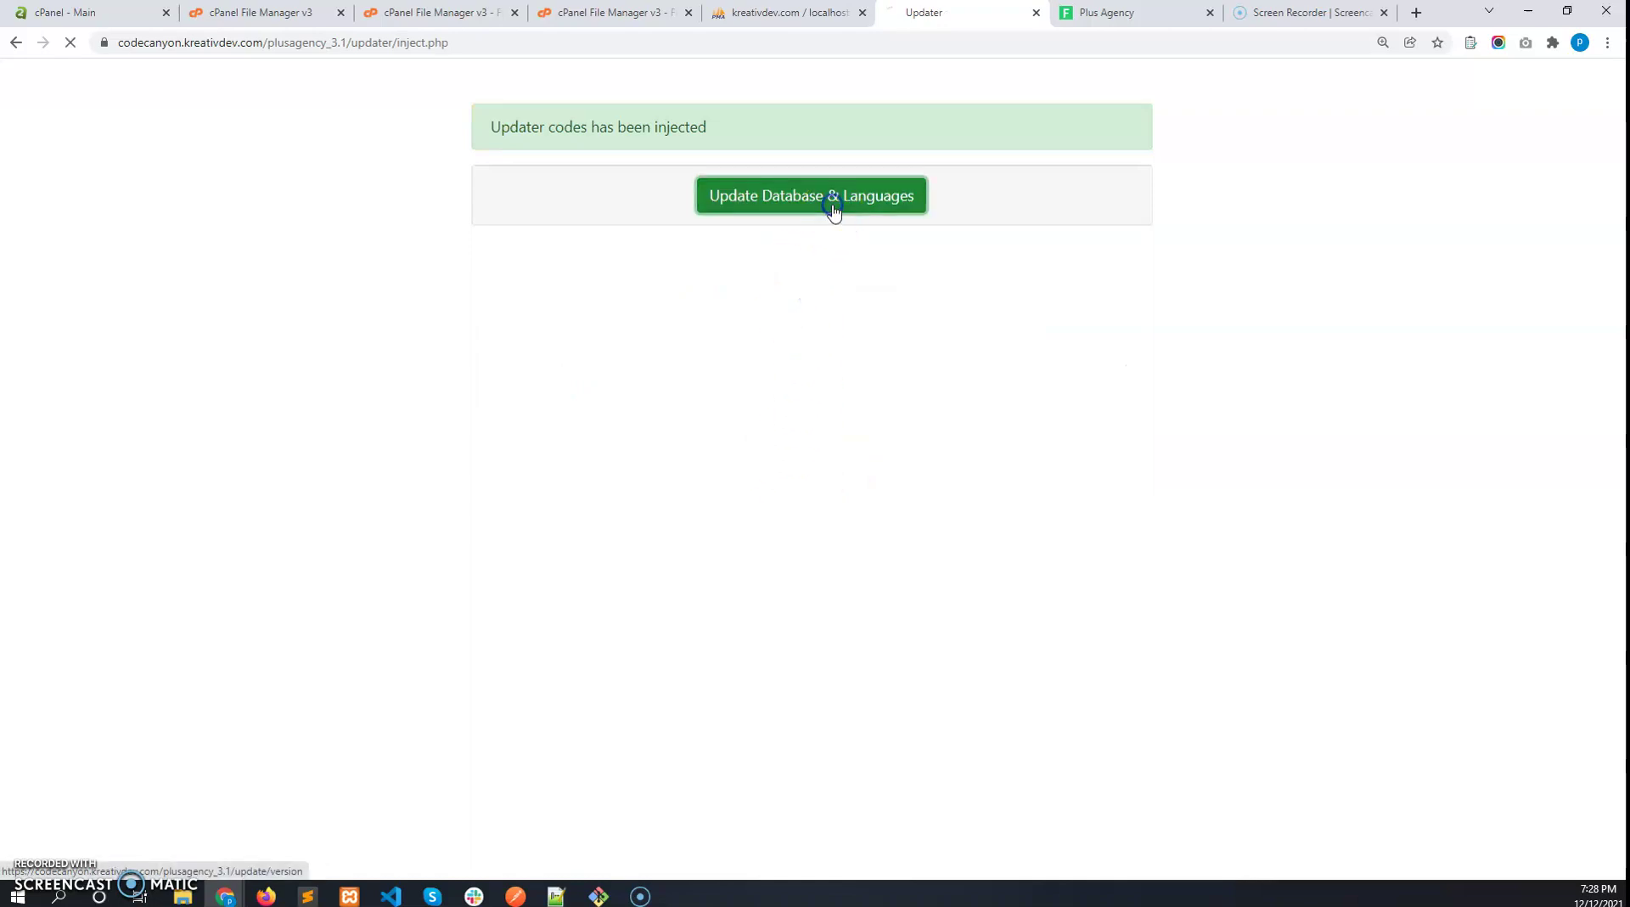
left_click(782, 231)
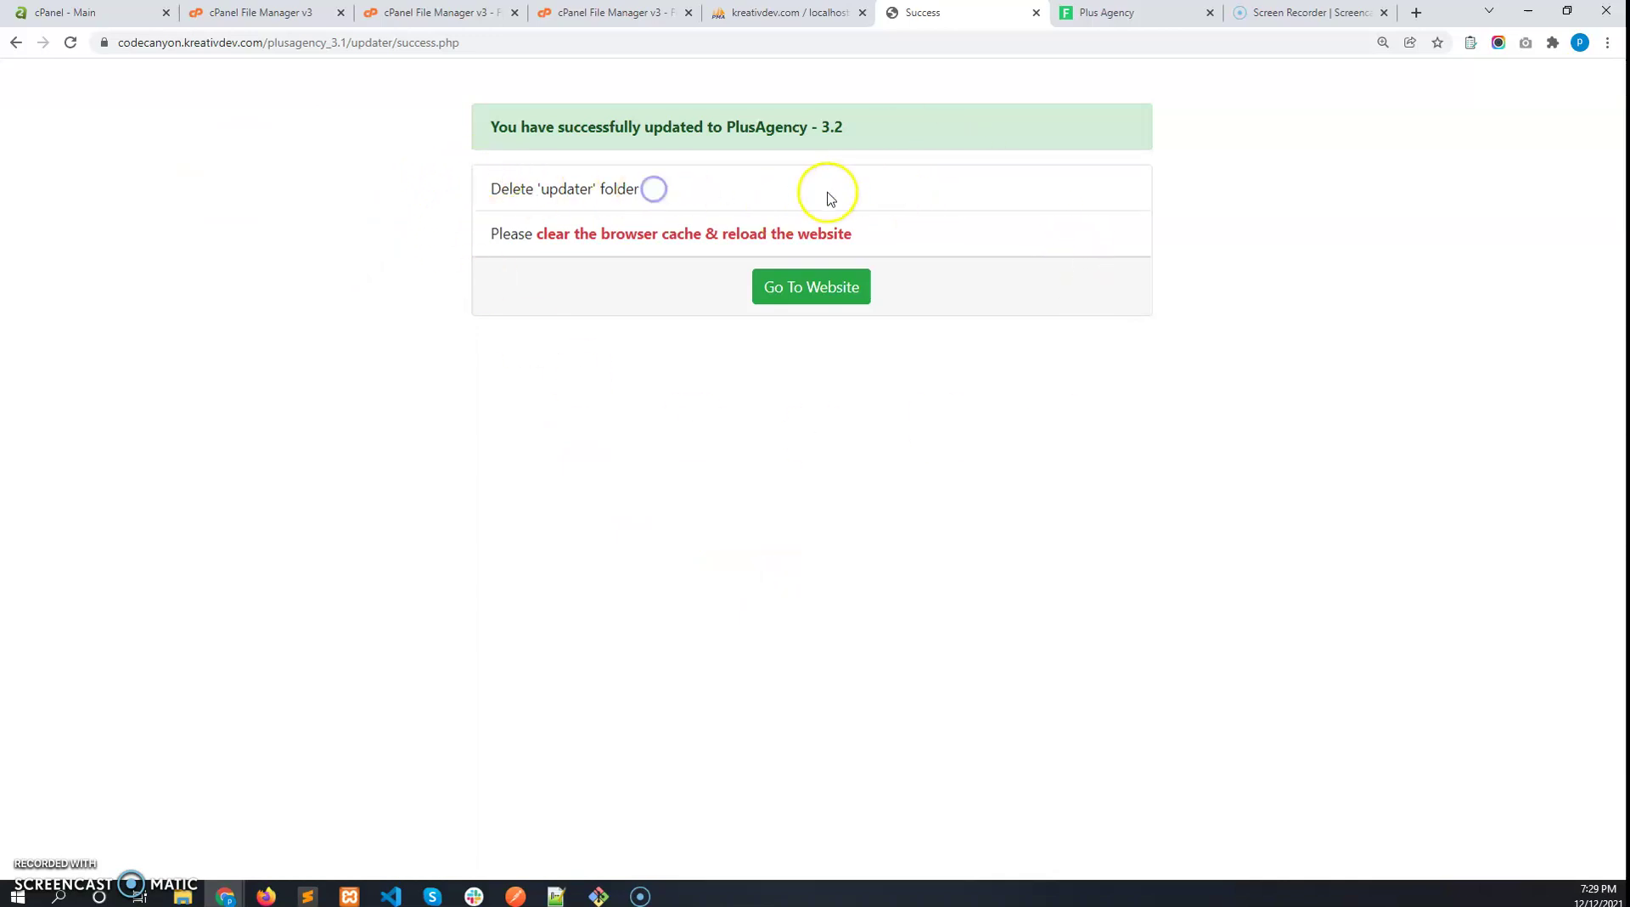
left_click_drag(641, 188, 496, 190)
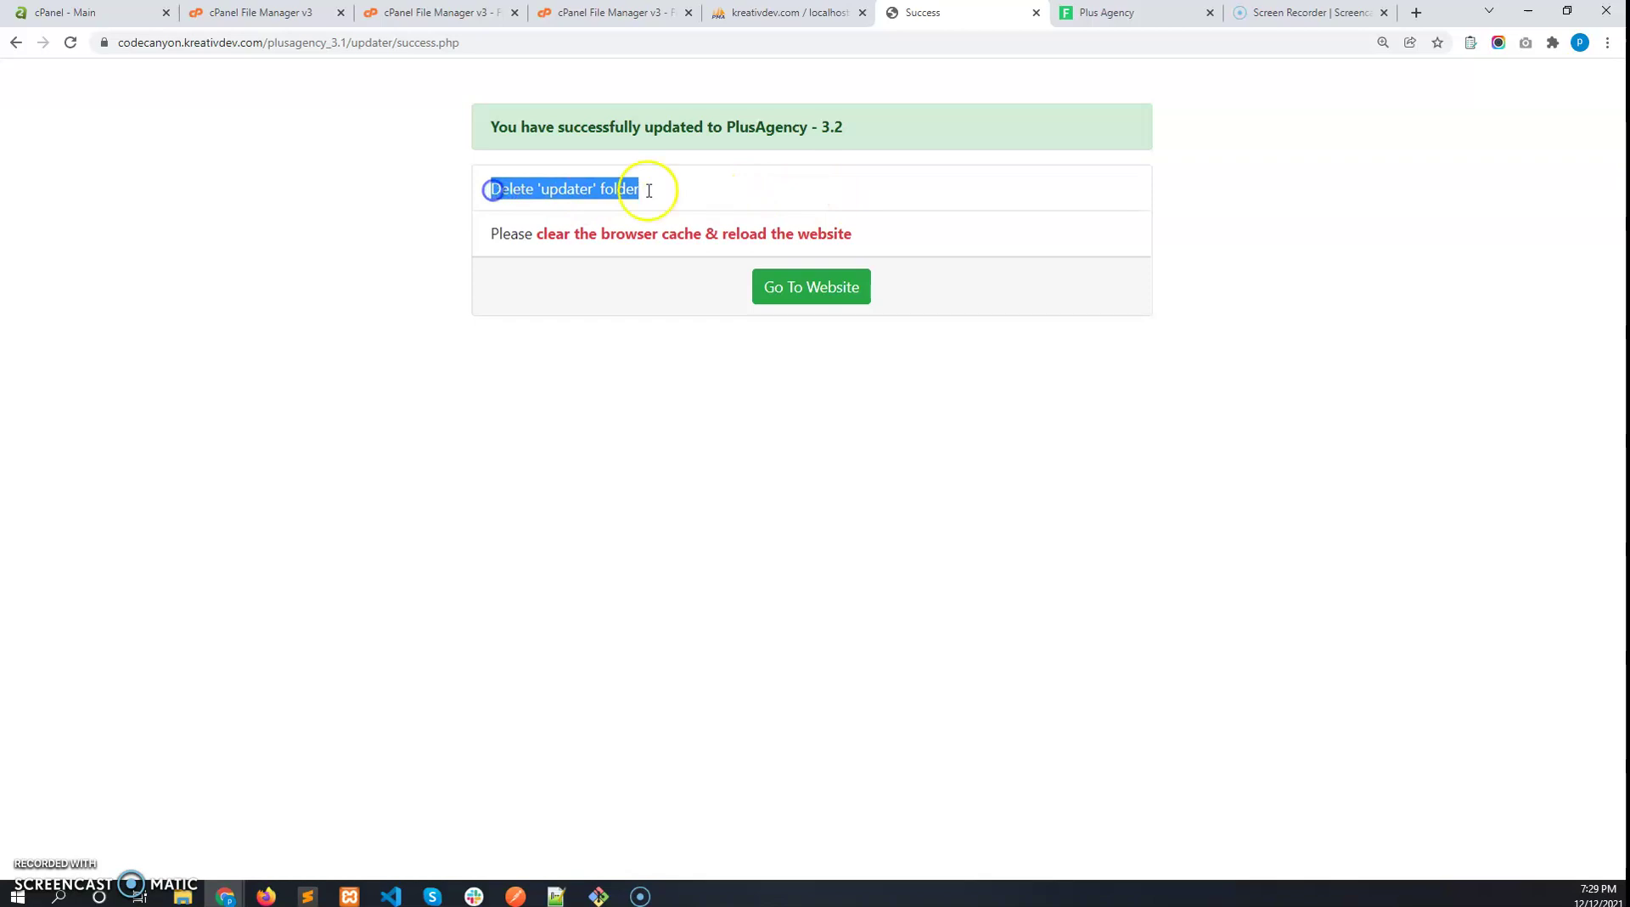
left_click(412, 15)
Go back to the plusagency_3.1 folder listing and refresh it
left_click(306, 13)
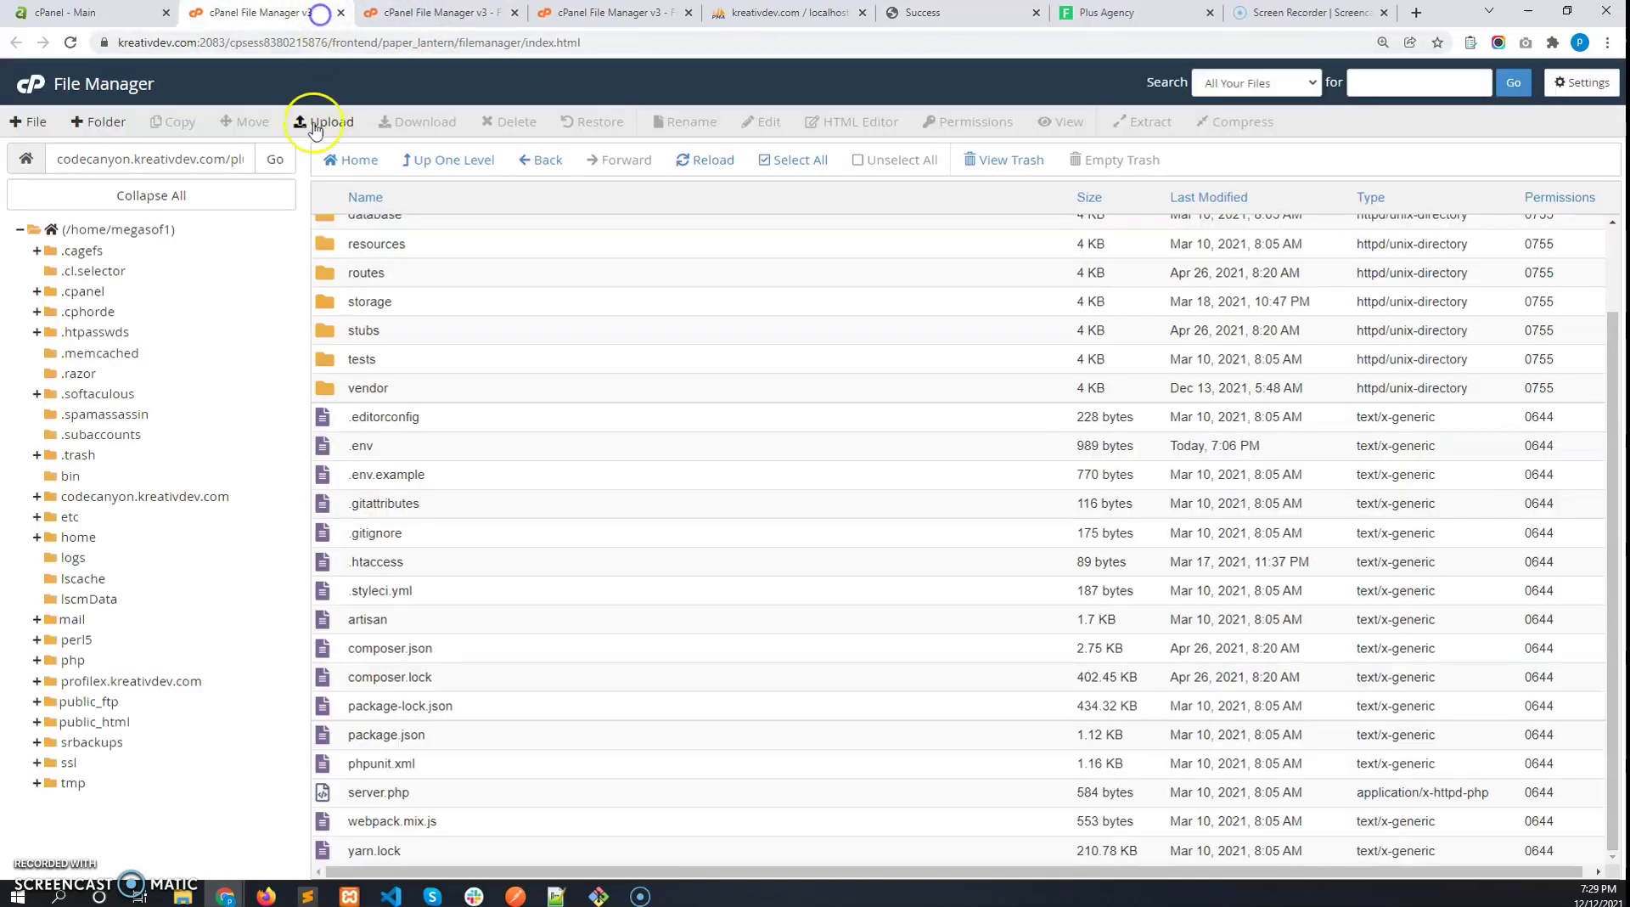
left_click_drag(237, 162, 280, 161)
left_click(246, 162)
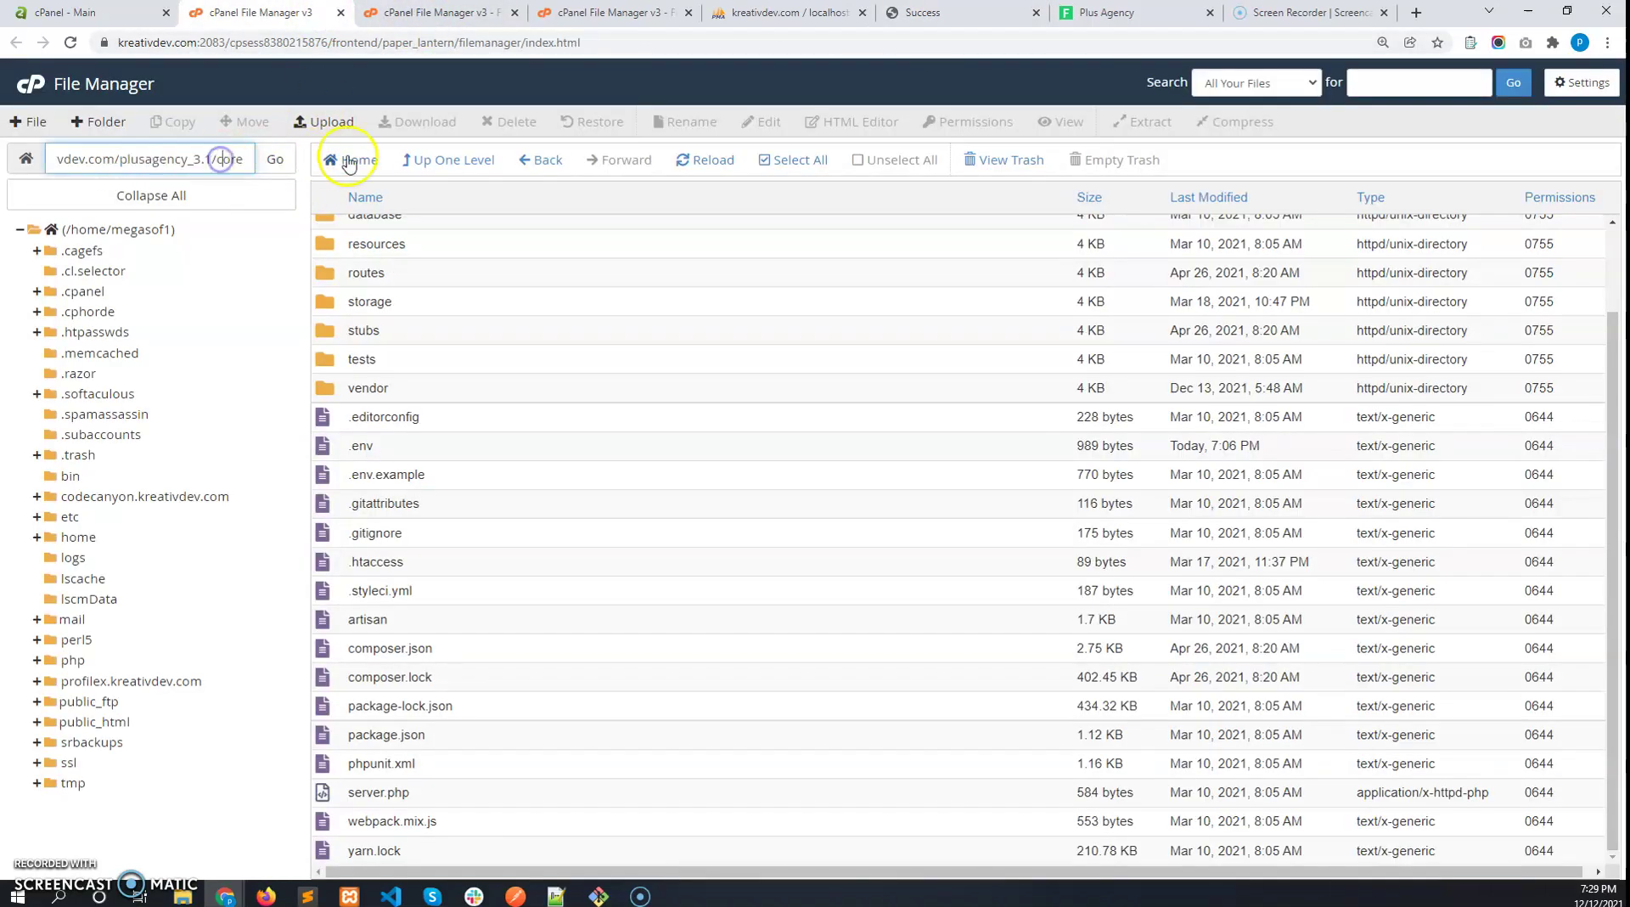
left_click(275, 160)
Permanently delete the updater folder, skipping the trash
left_click(411, 284)
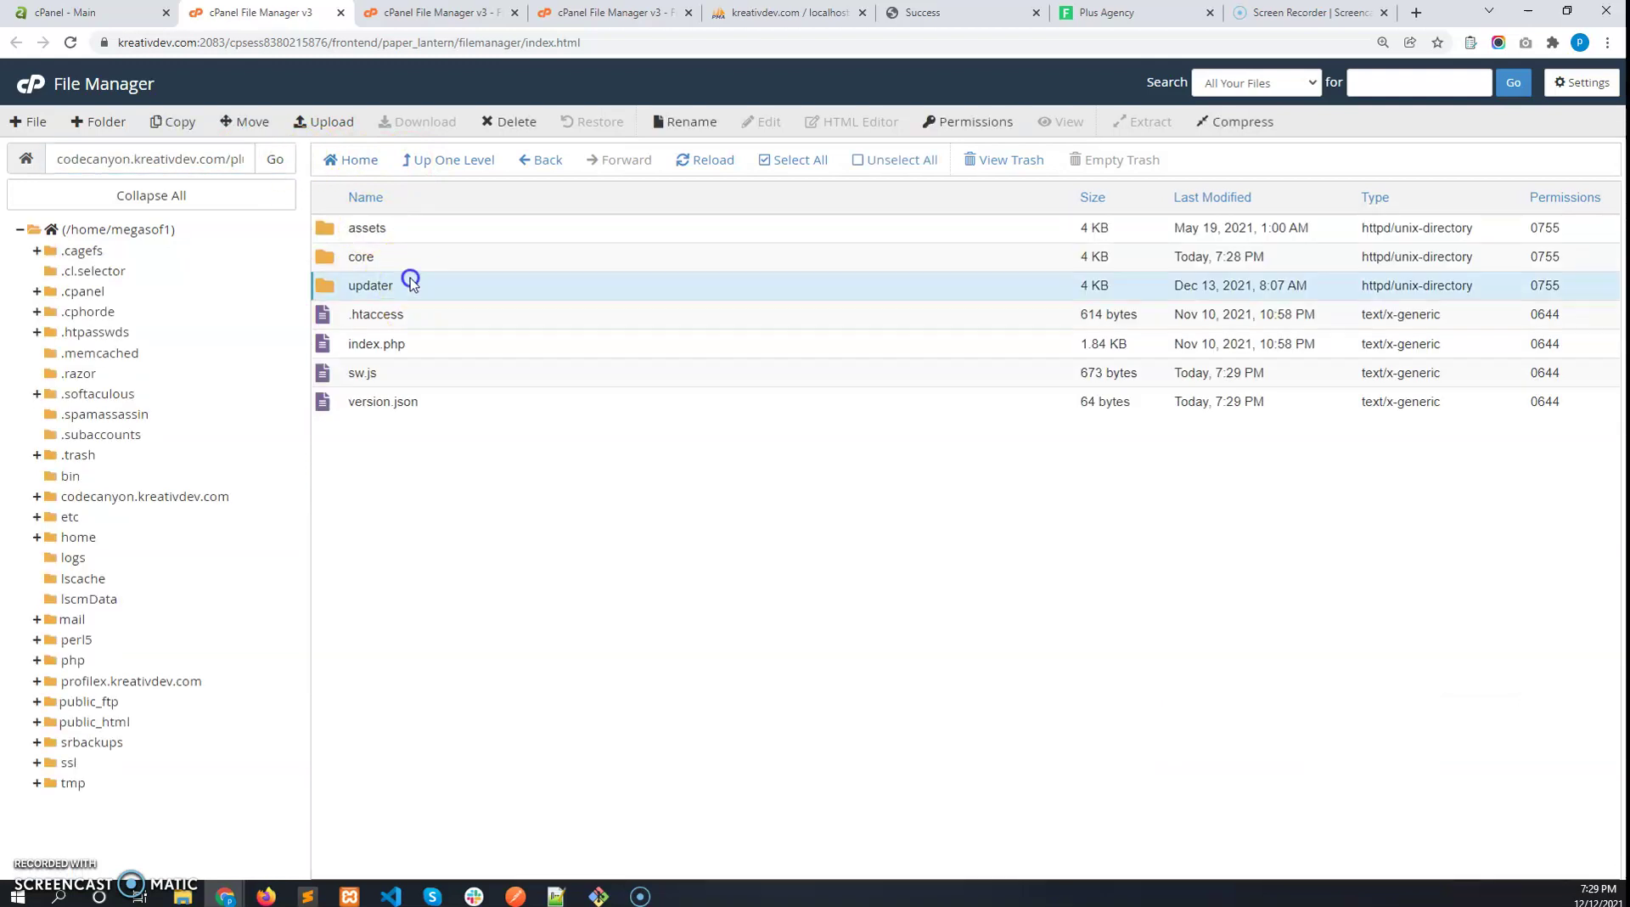
right_click(411, 282)
left_click(499, 401)
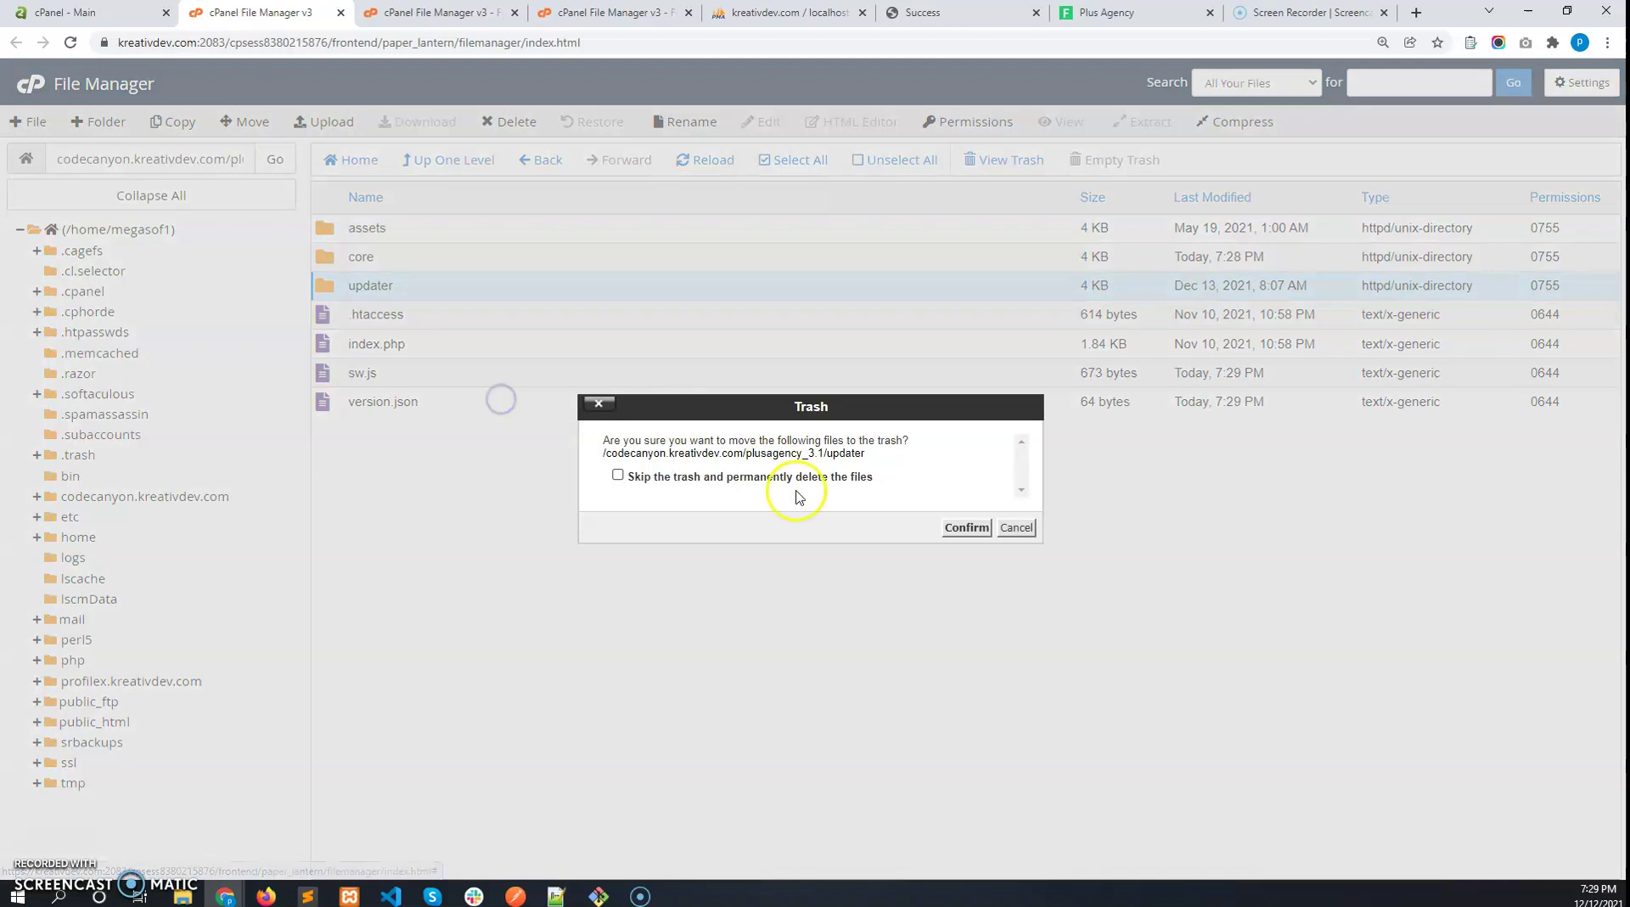
left_click(820, 476)
left_click(968, 527)
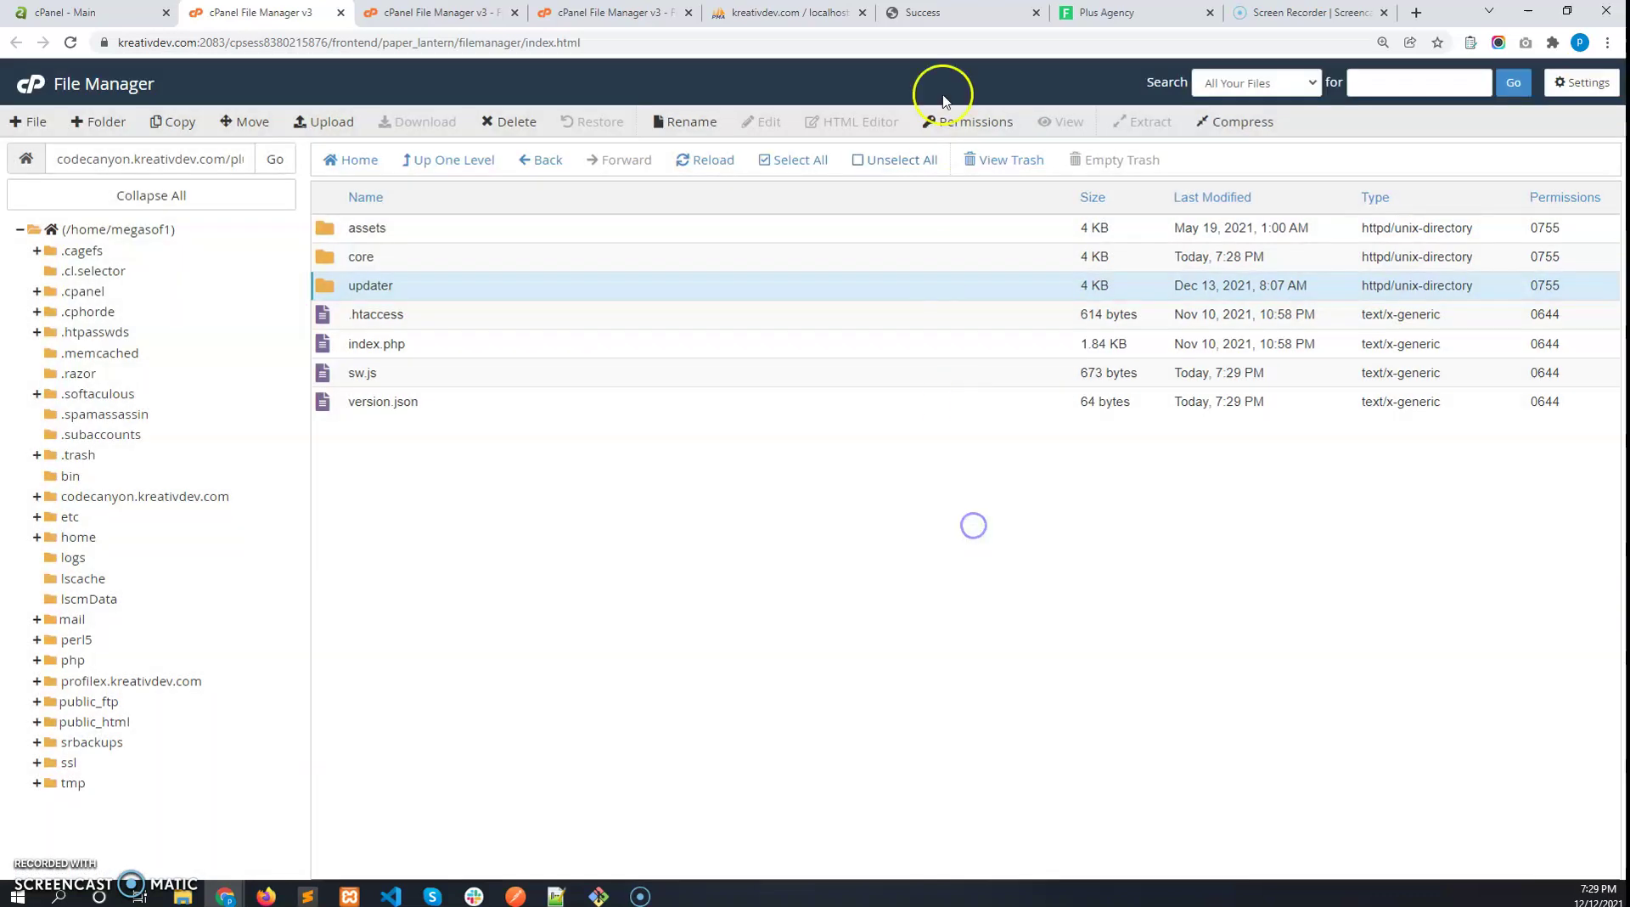
Return to the update success page and read the clear-cache-and-reload instruction
left_click(1002, 13)
left_click(489, 343)
left_click_drag(853, 233, 538, 235)
Clear Chrome's all-time cookies and cached images and files from Settings
left_click(687, 444)
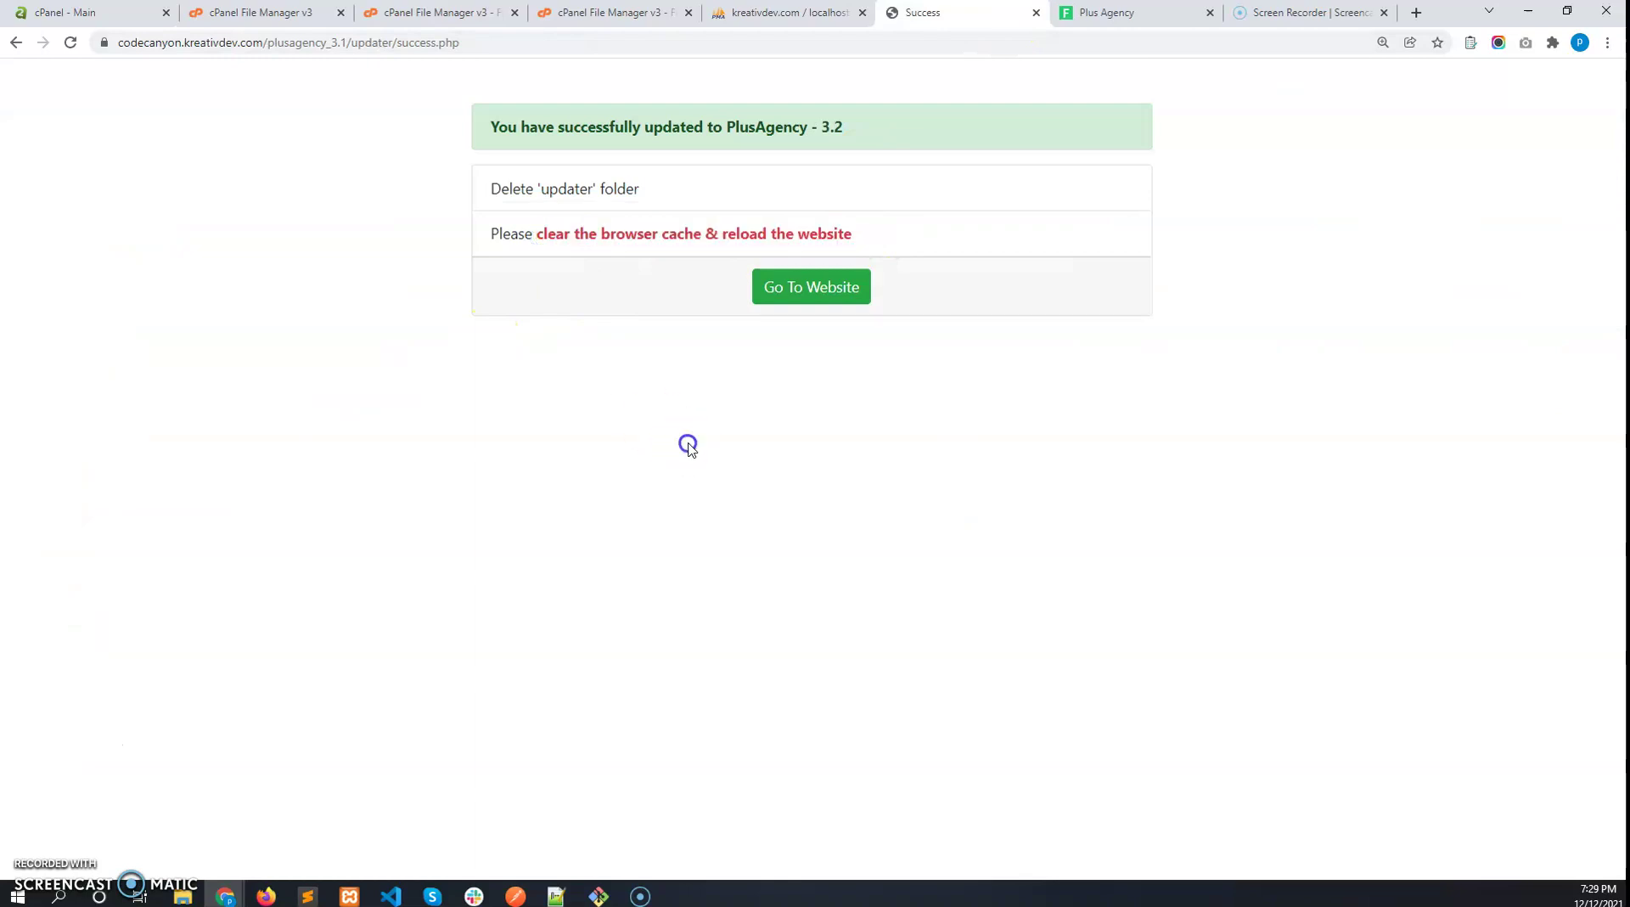
left_click(1610, 42)
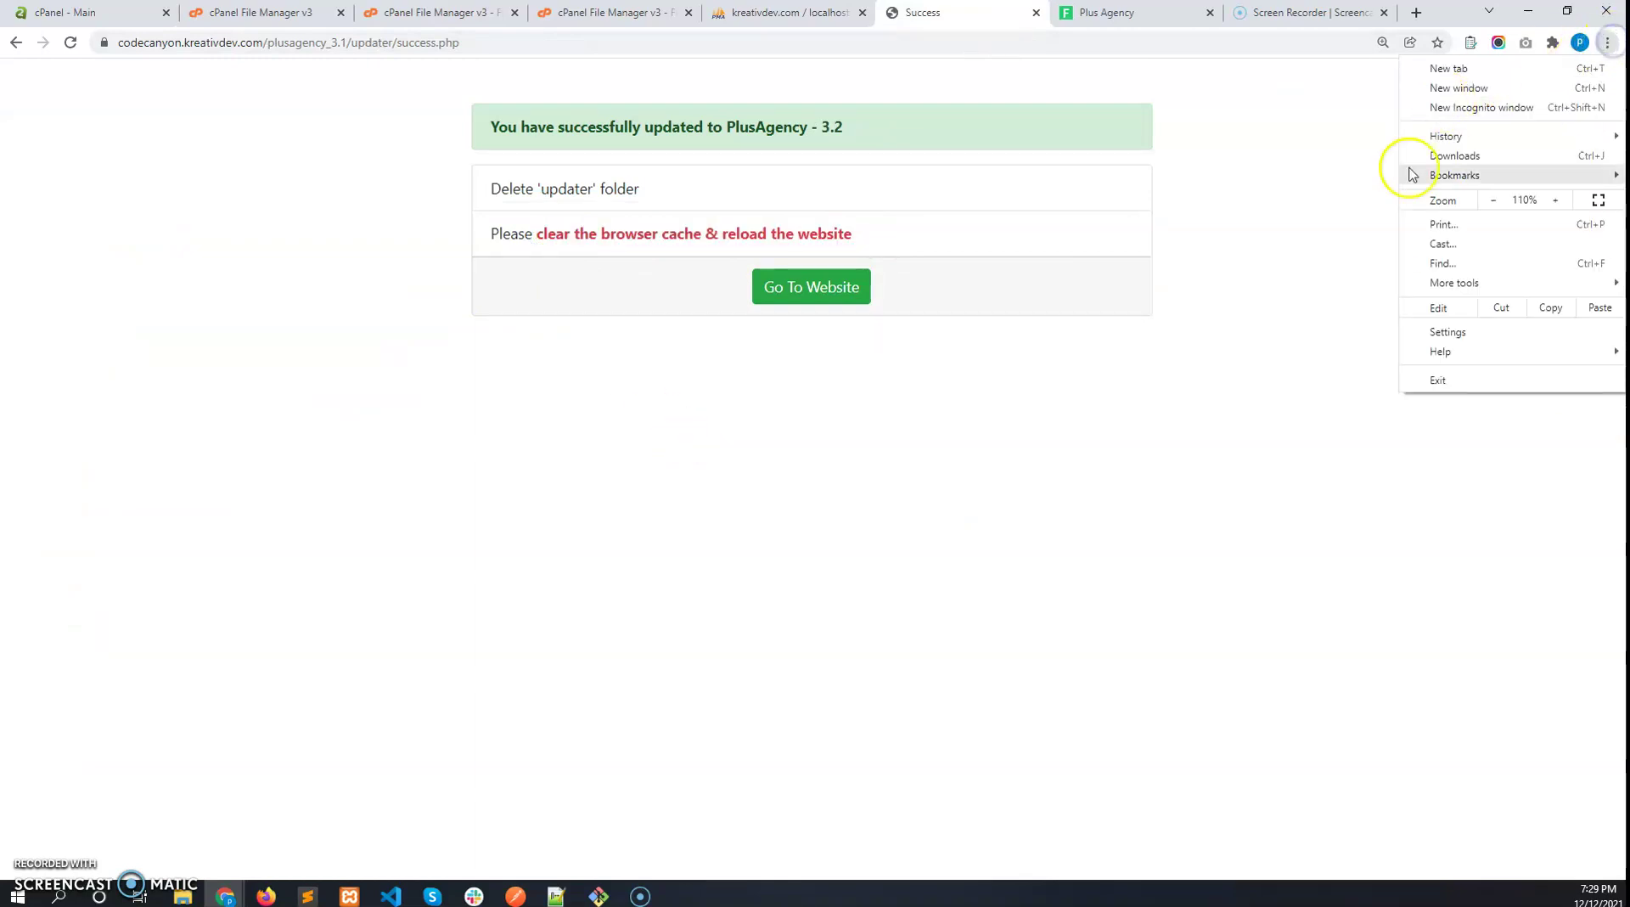
left_click(1468, 334)
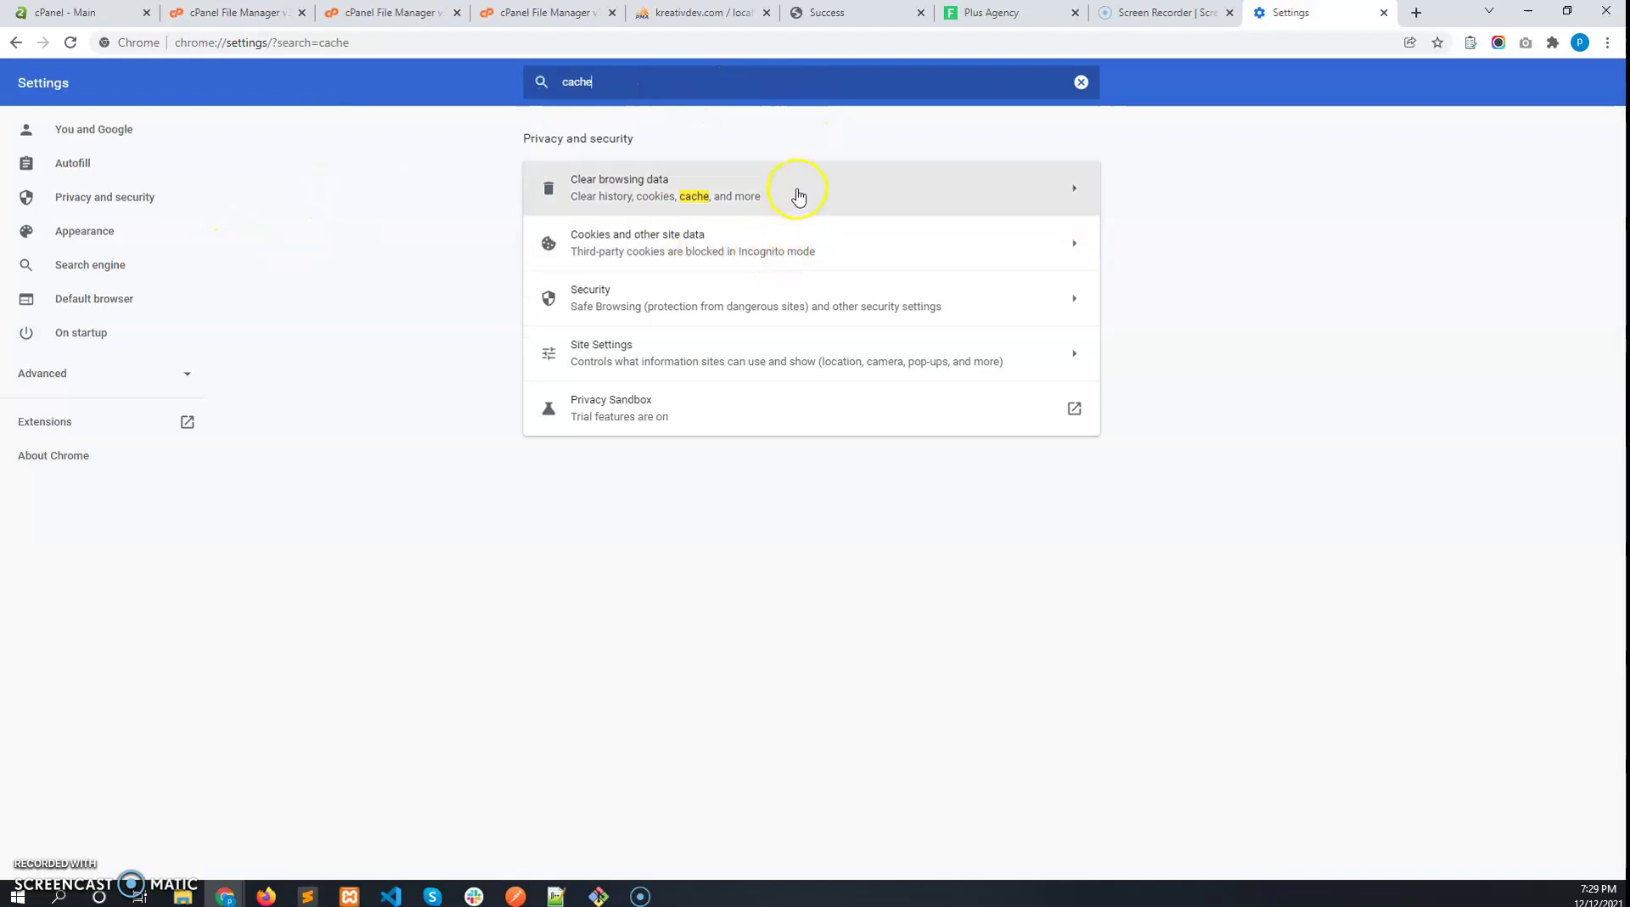
left_click(798, 196)
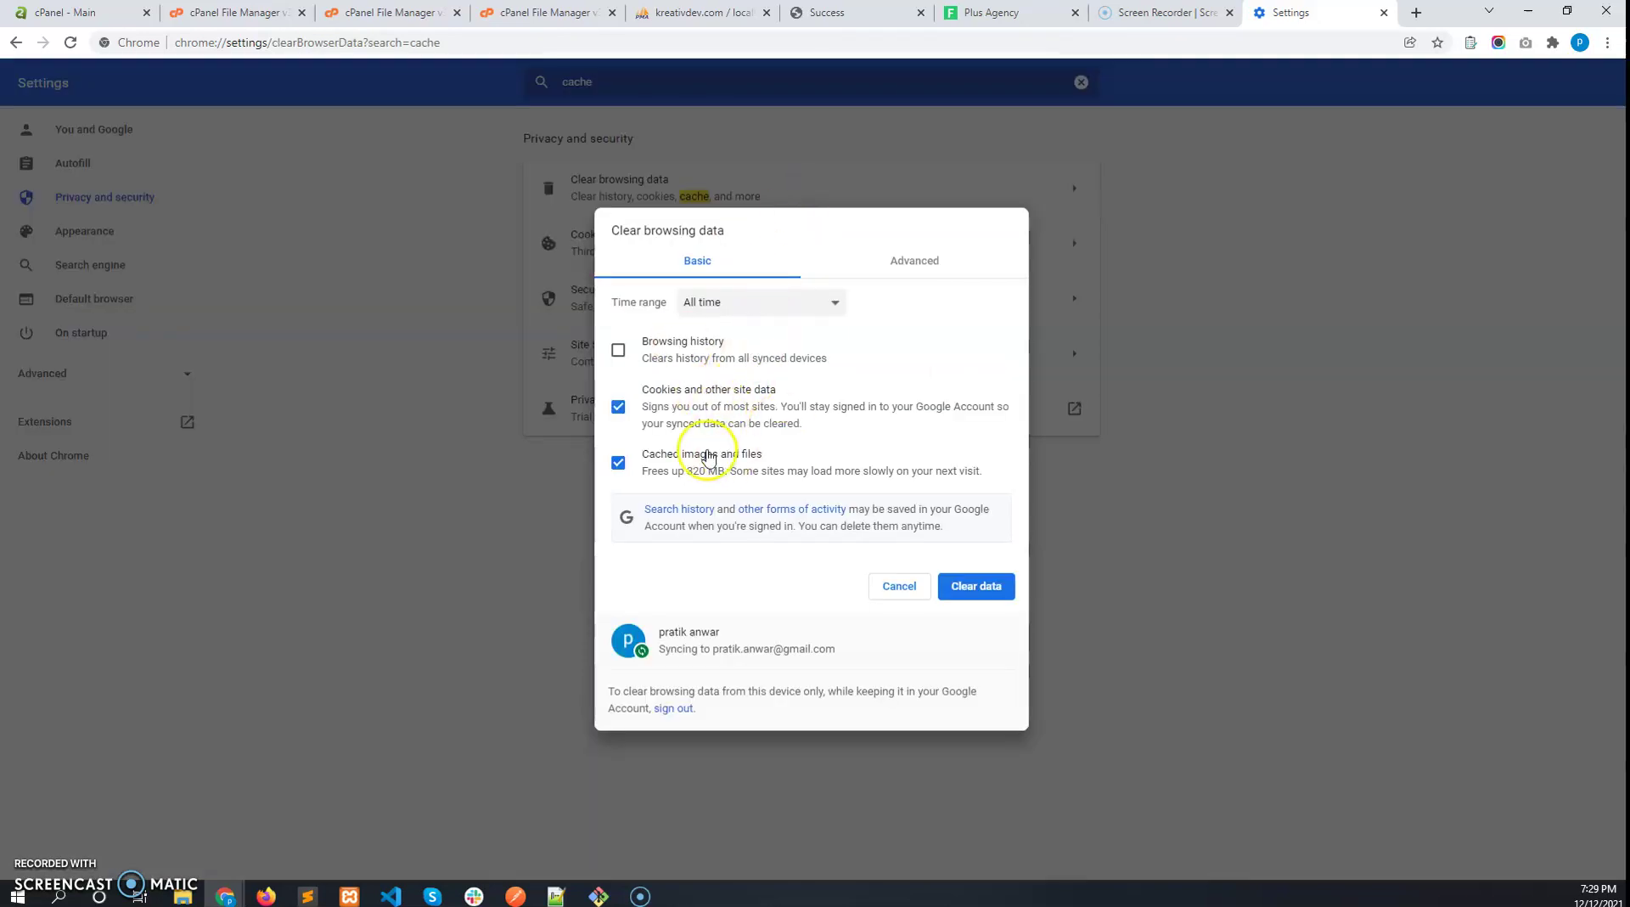
left_click(974, 585)
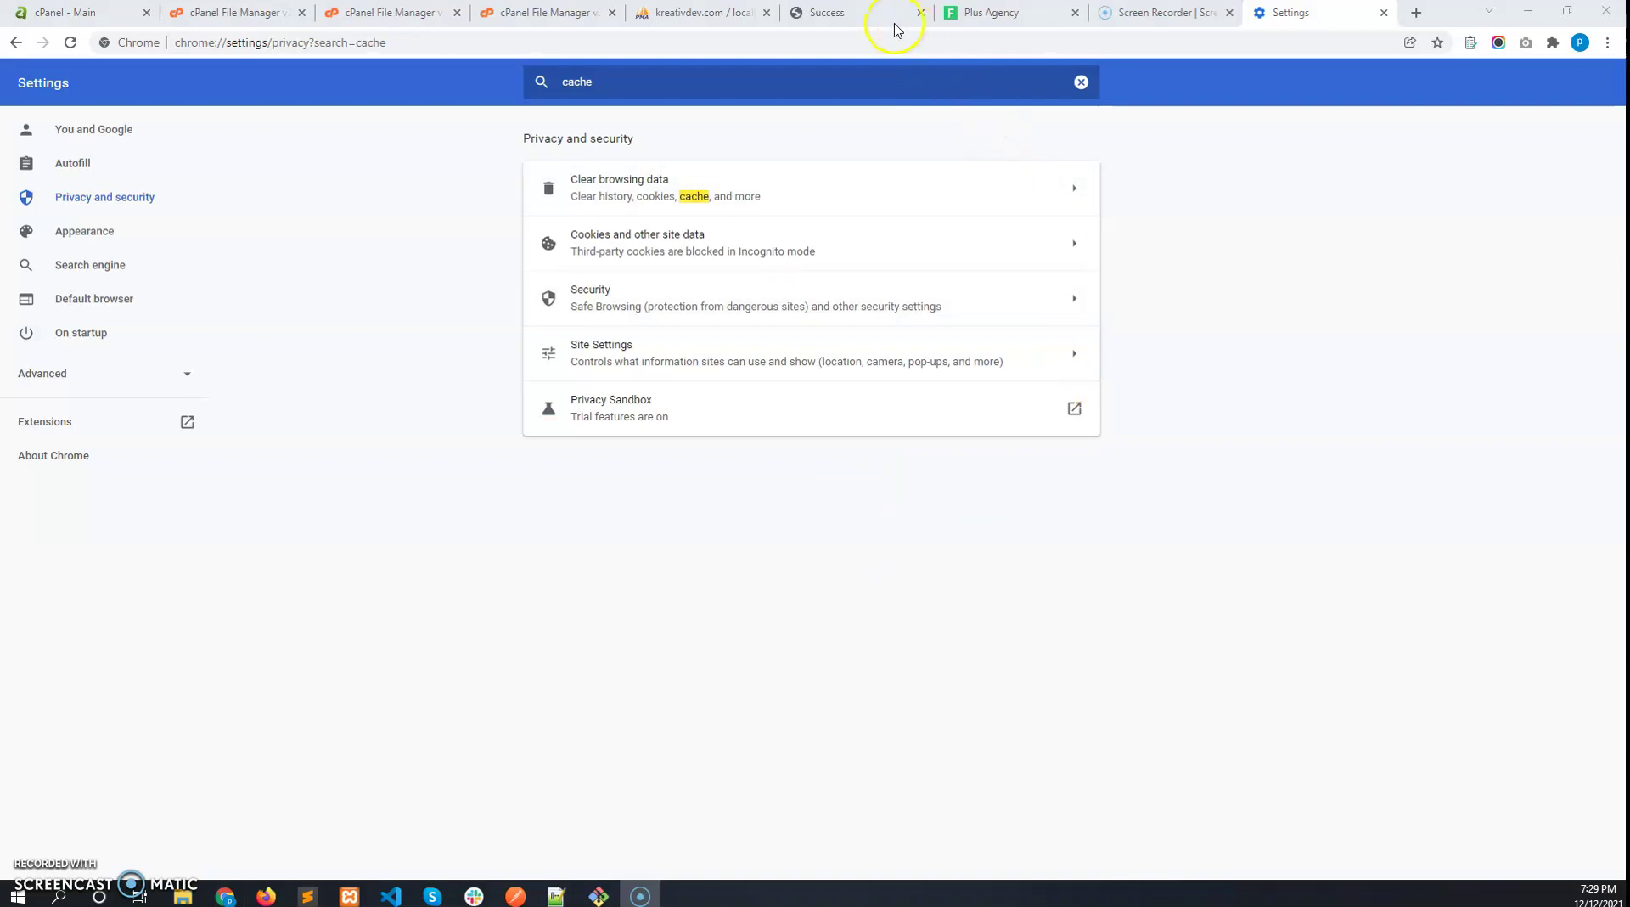
left_click(868, 19)
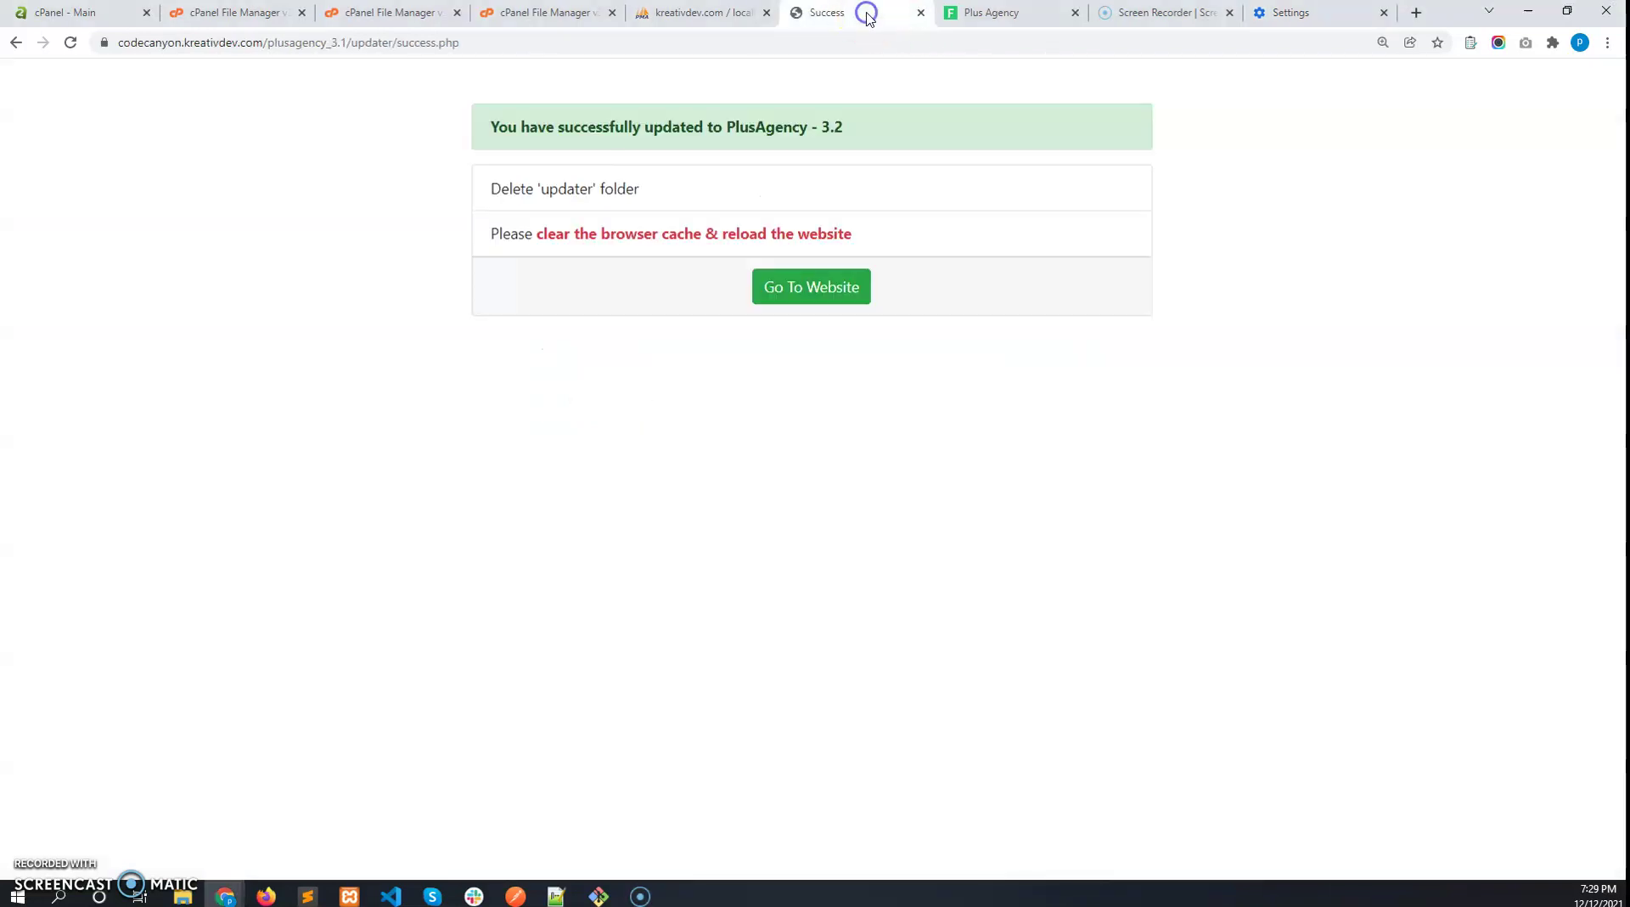
Open the updated Finlance homepage, close the sale popup and allow cookies
left_click(859, 300)
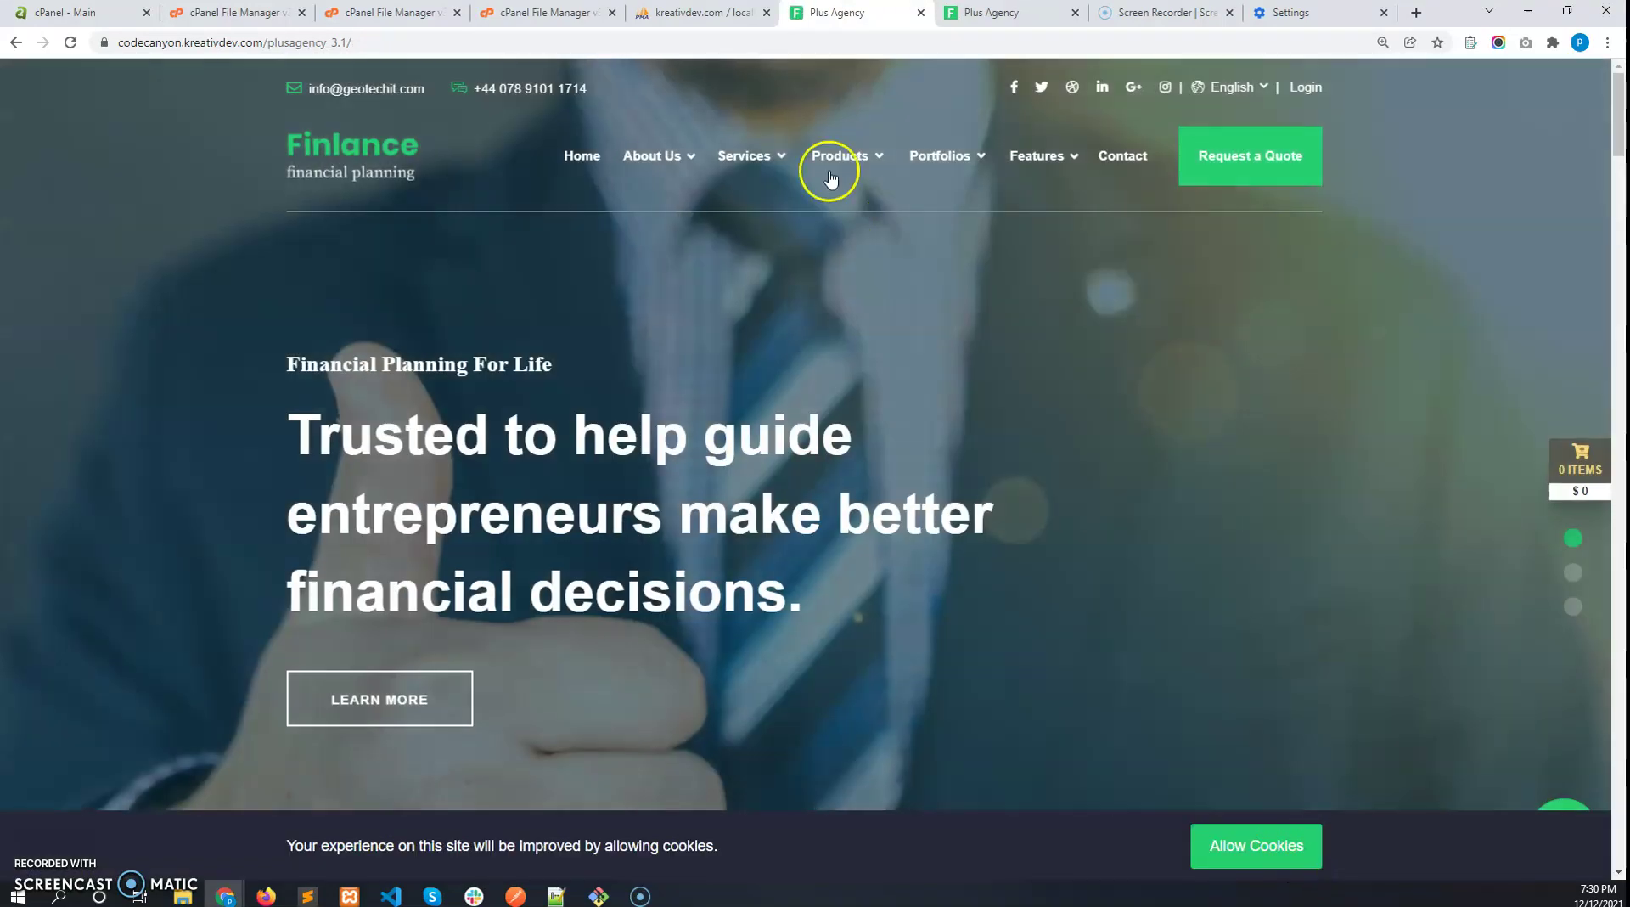
mouse_move(751, 155)
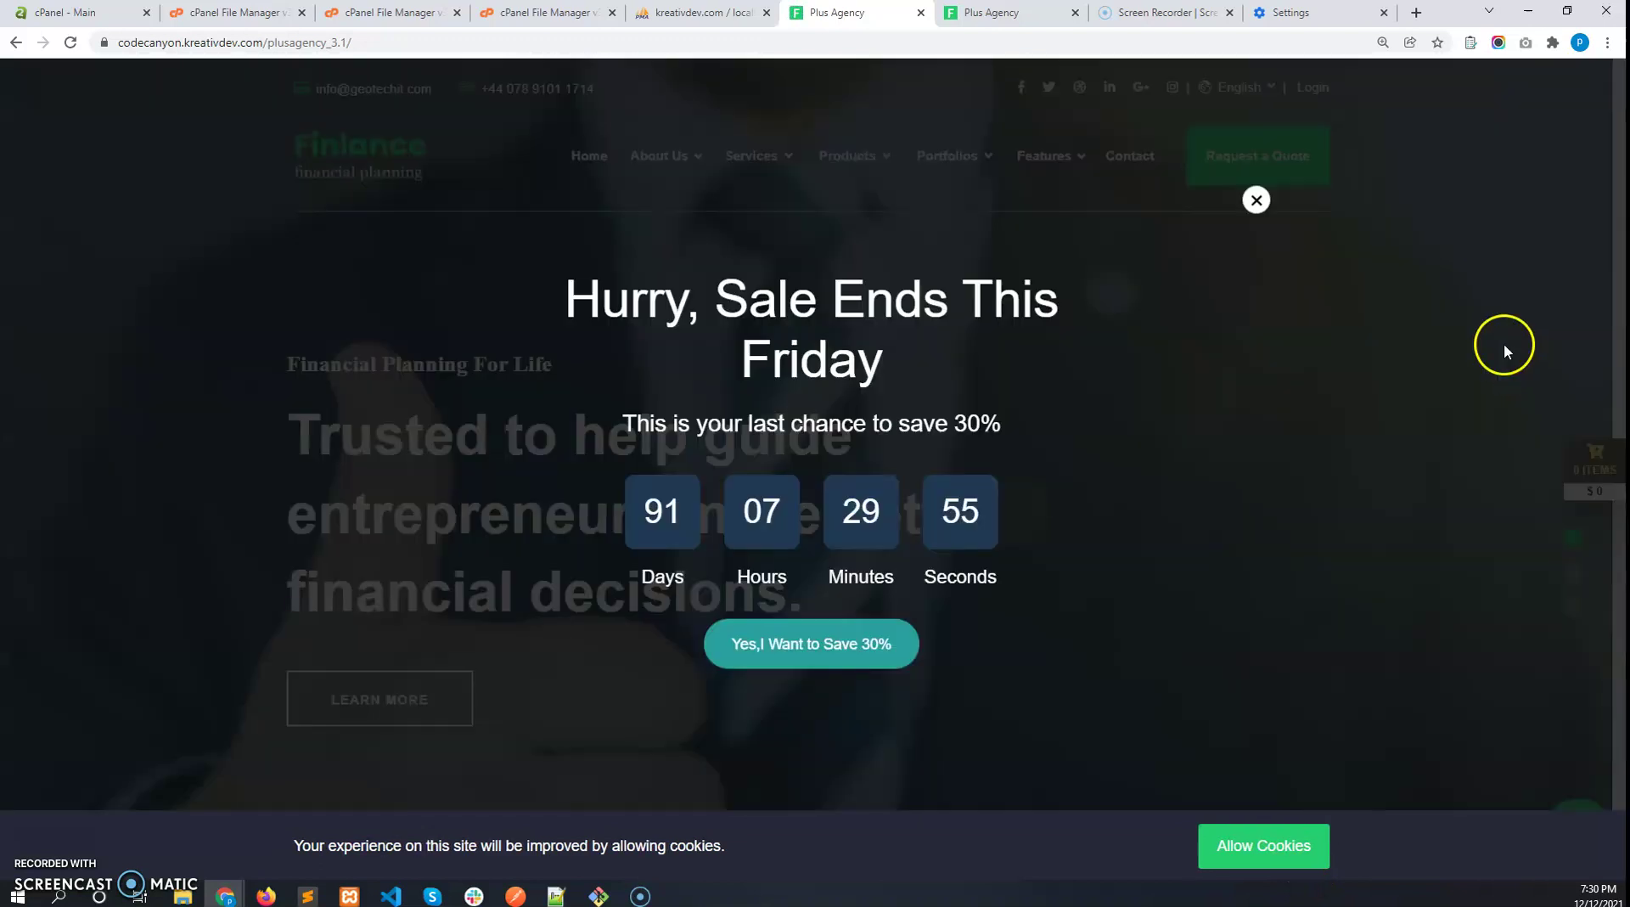
left_click(1461, 322)
left_click(1266, 828)
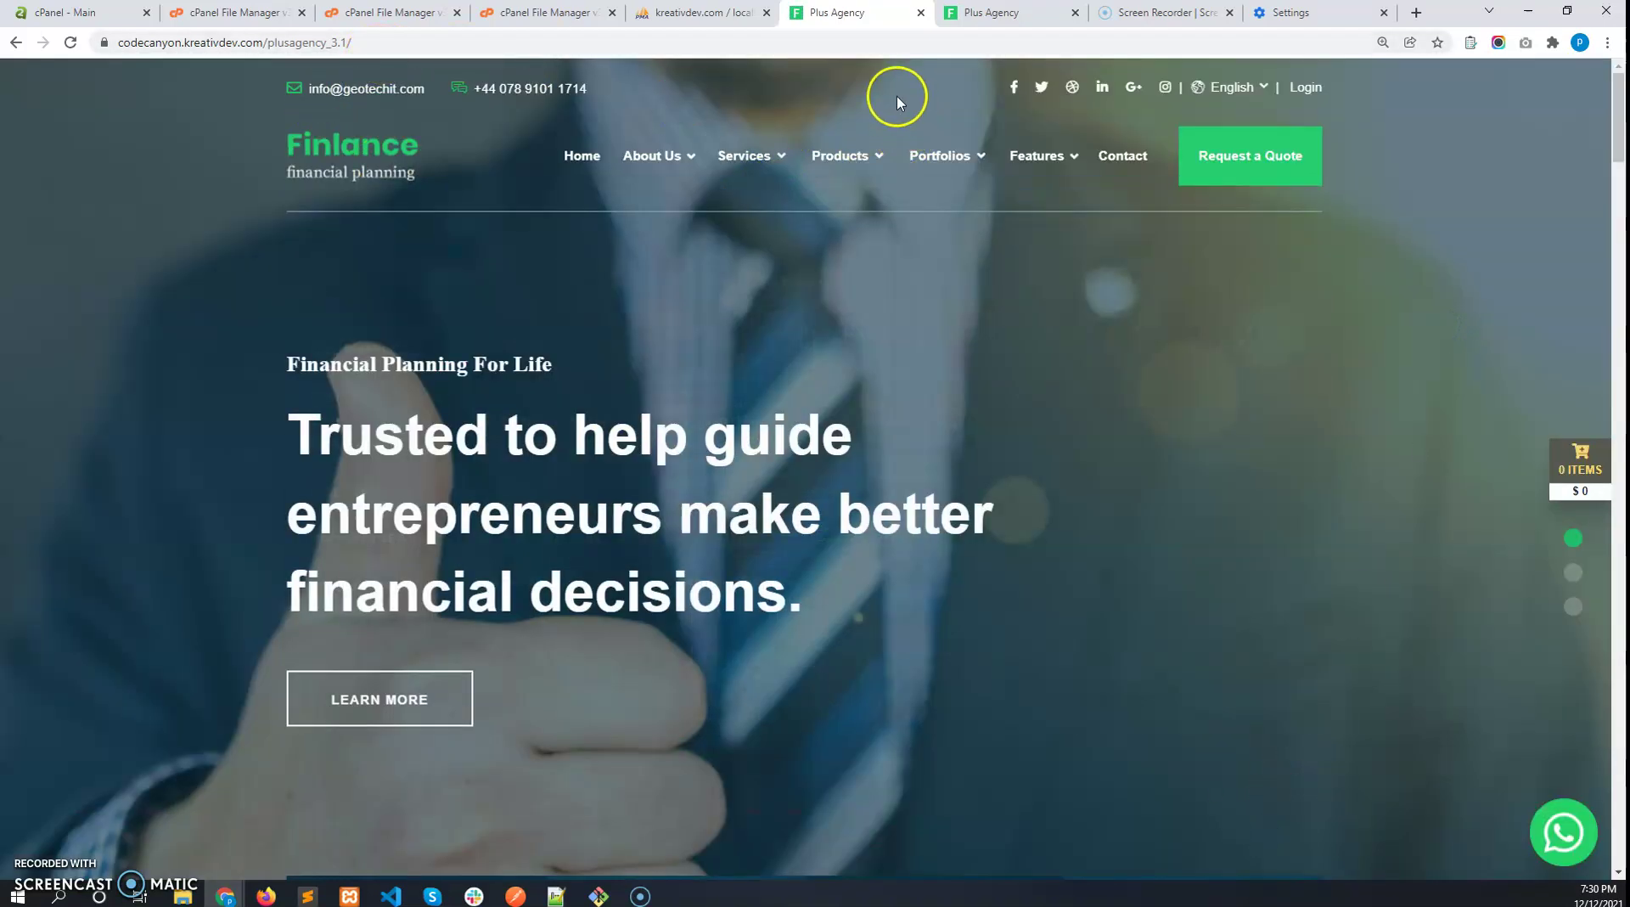
left_click(992, 17)
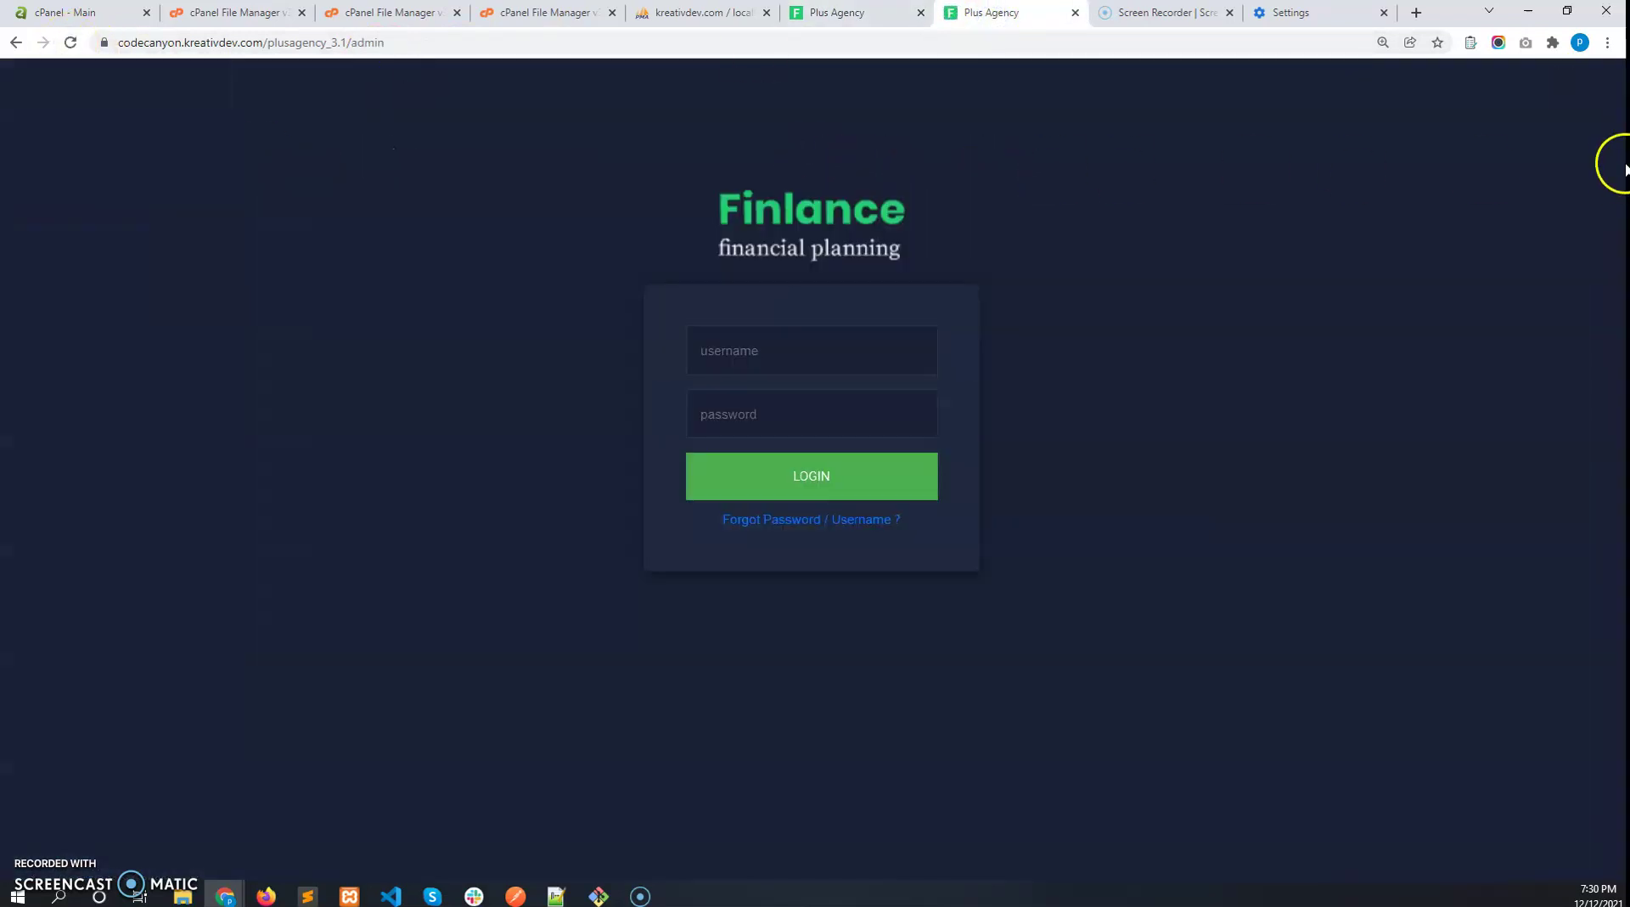
Log in to the admin panel with the saved admin credentials
left_click(775, 357)
left_click(749, 393)
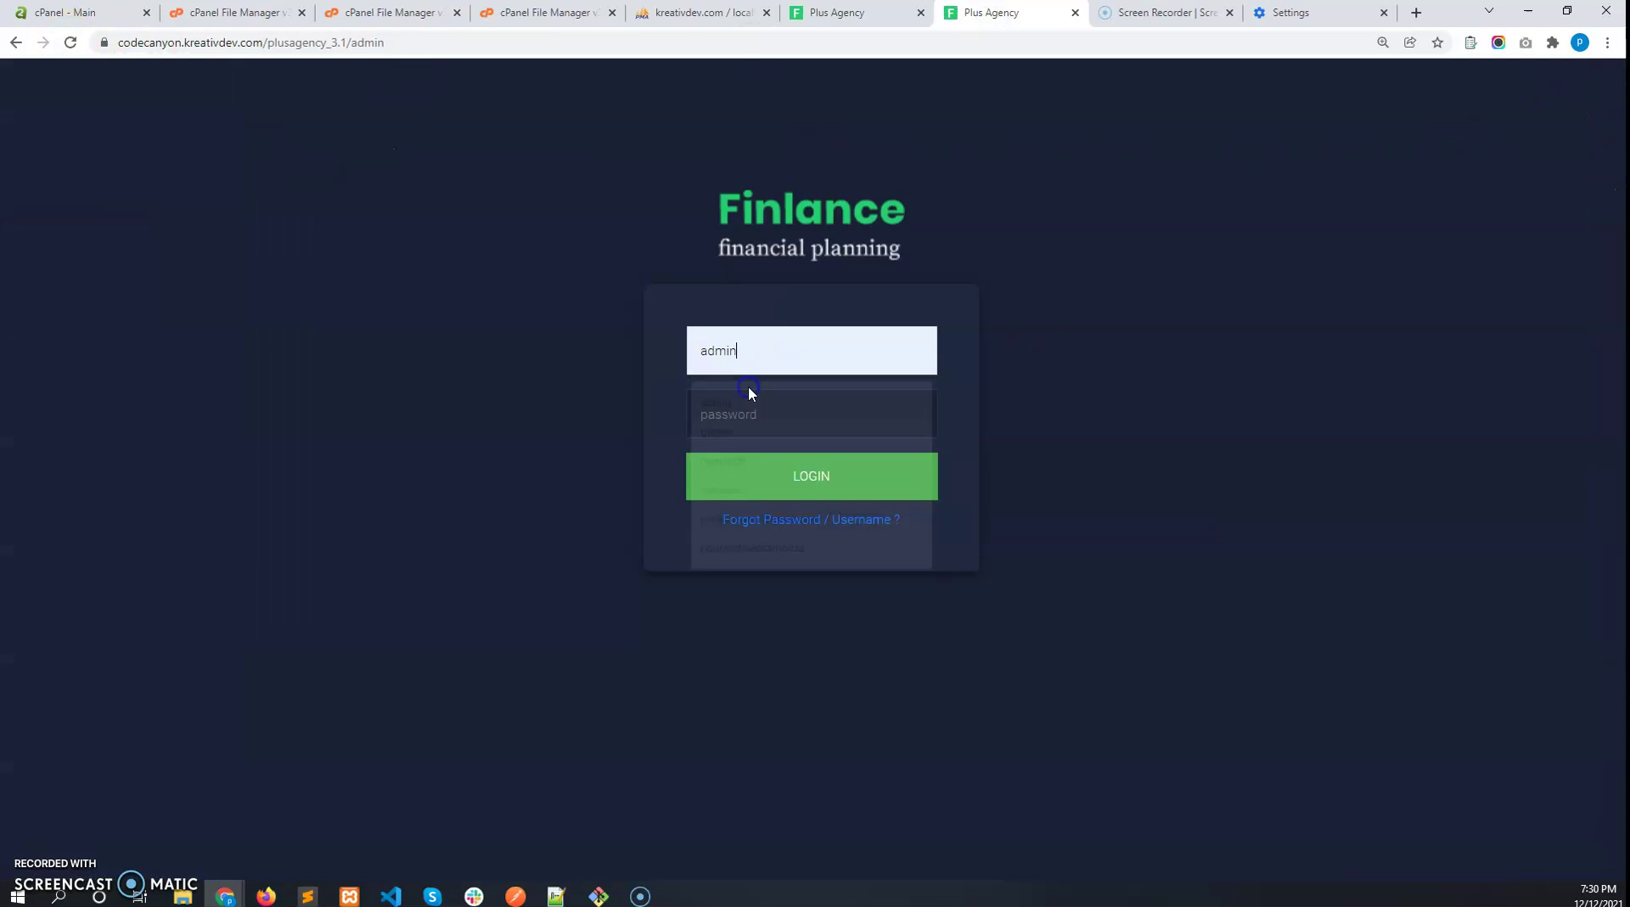
left_click(747, 406)
left_click(751, 485)
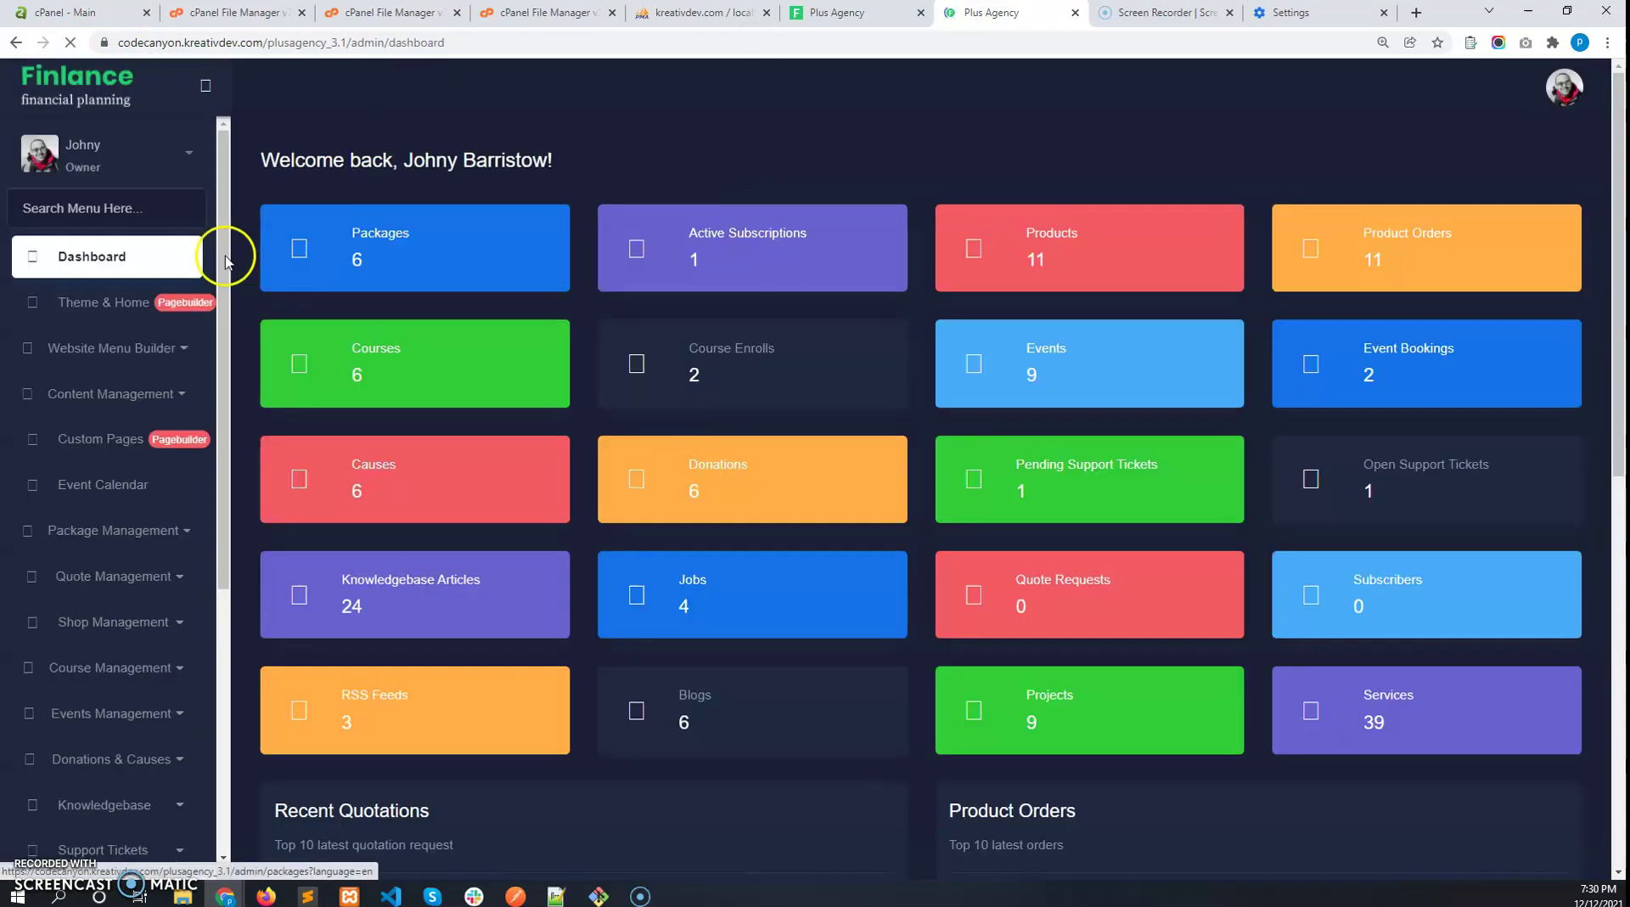
Search the menu for 'them' and set Theme & Home Settings theme to Ecommerce
left_click(145, 205)
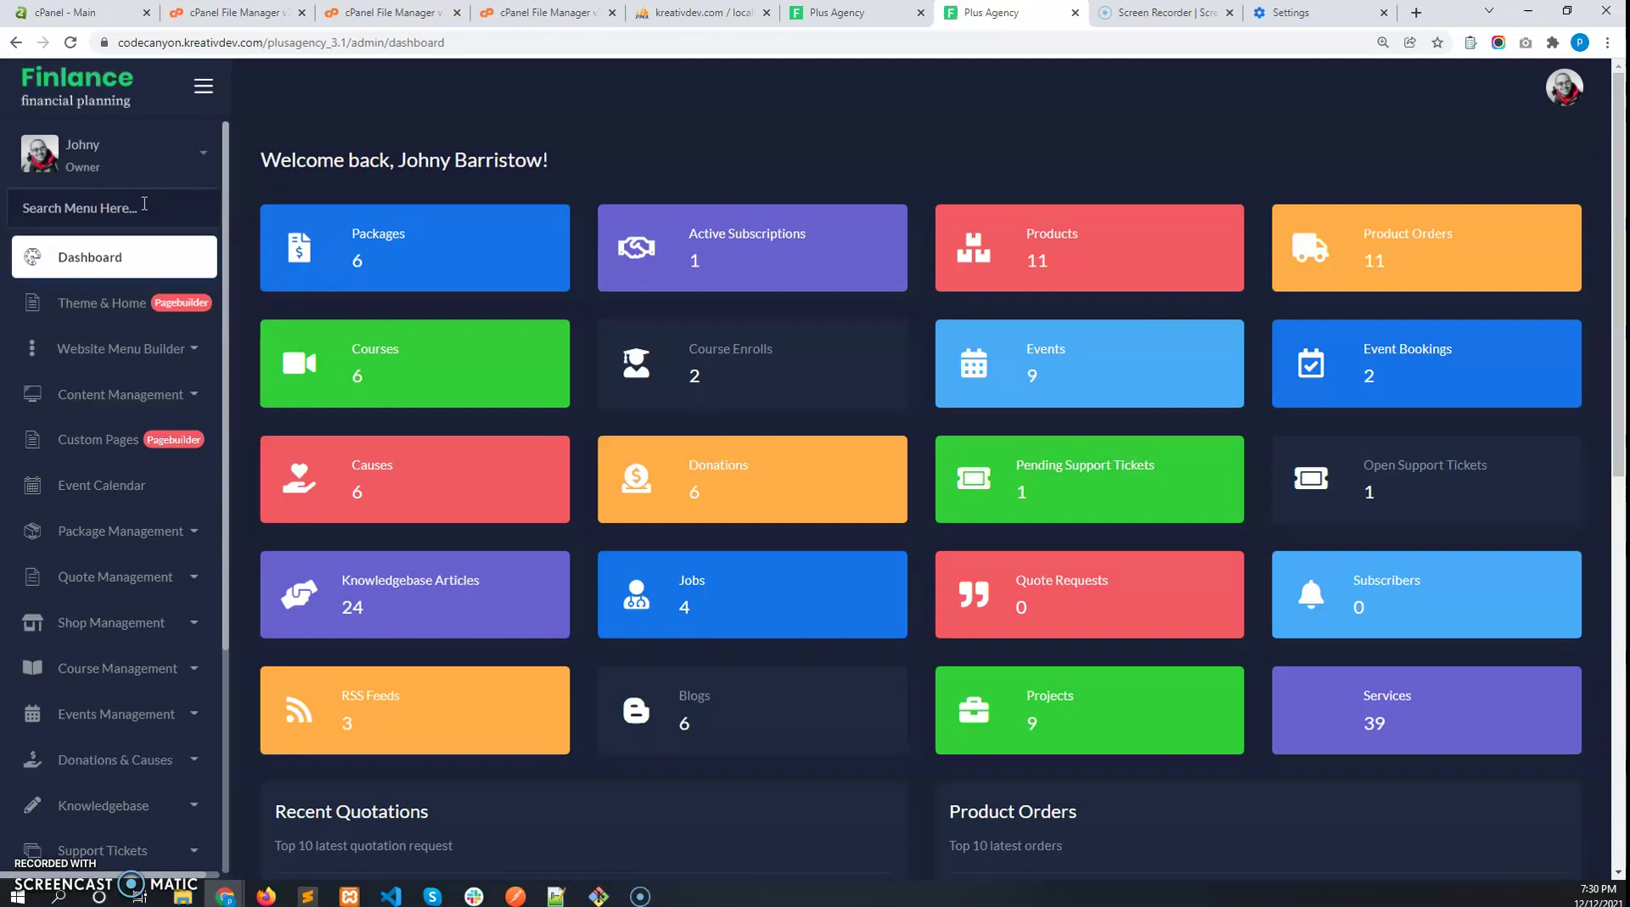
left_click(145, 205)
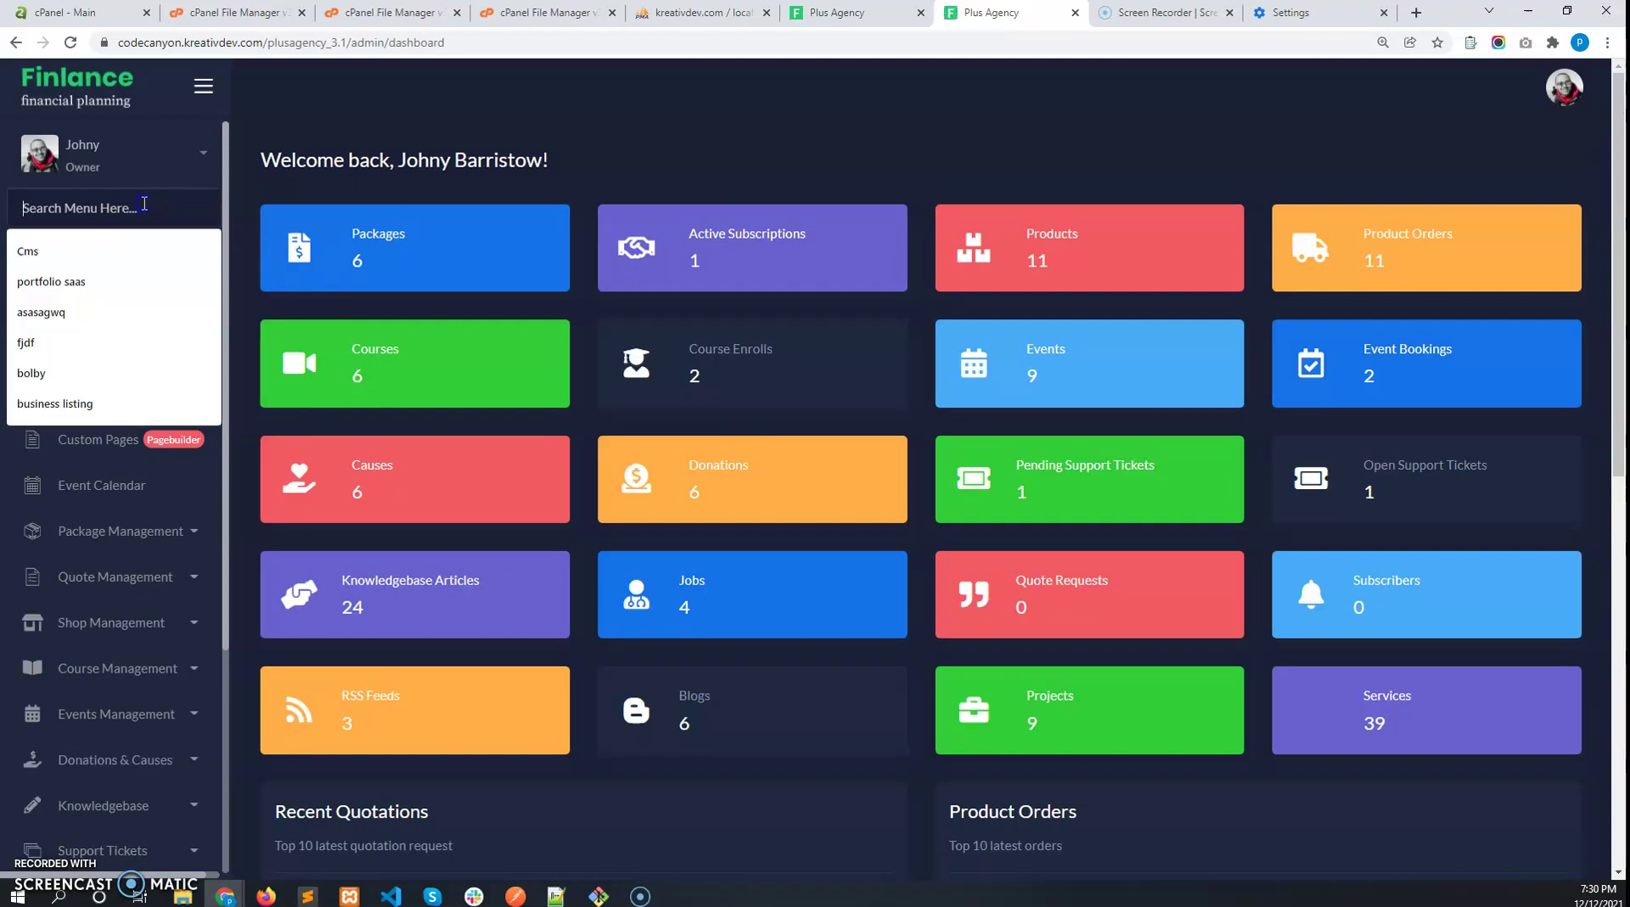
type("them")
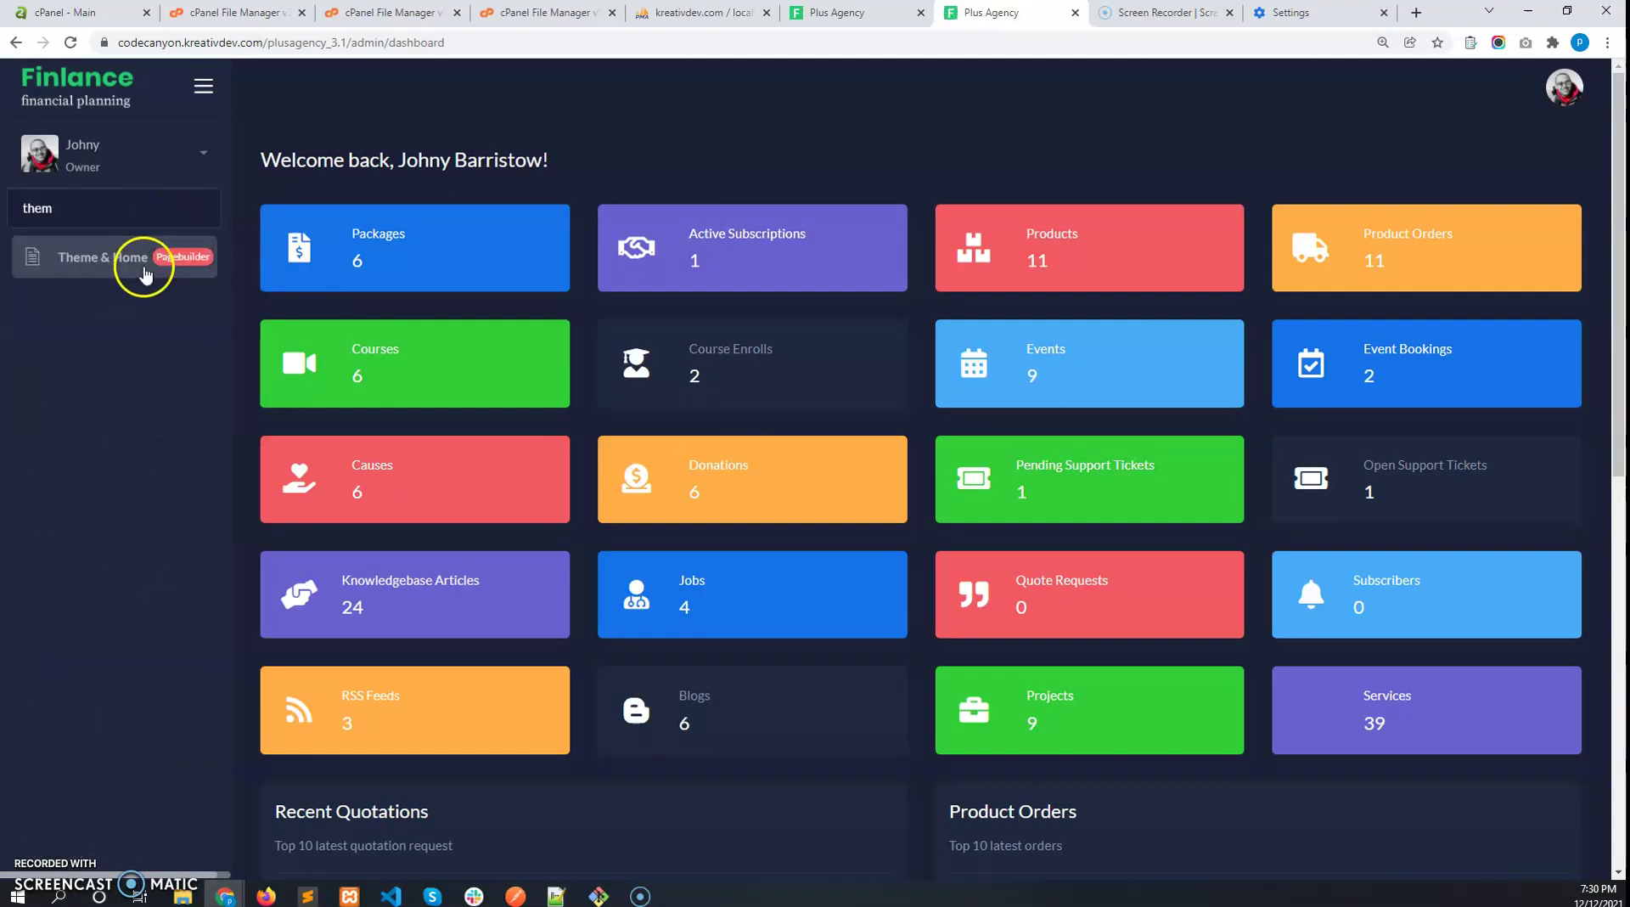
left_click(141, 267)
left_click(141, 312)
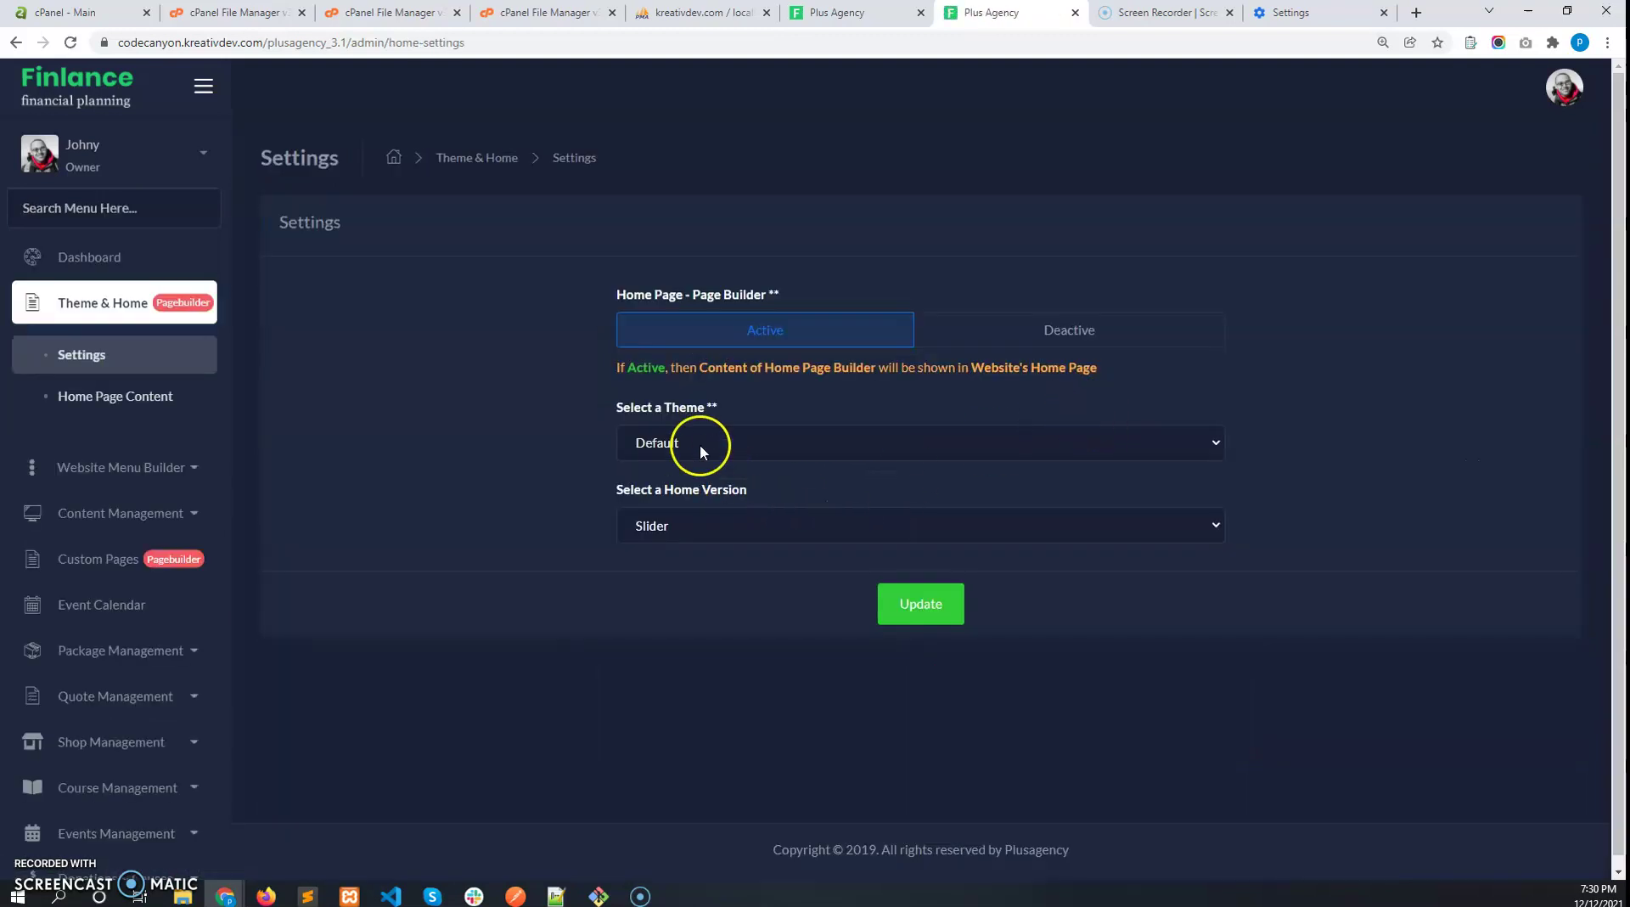
left_click(700, 443)
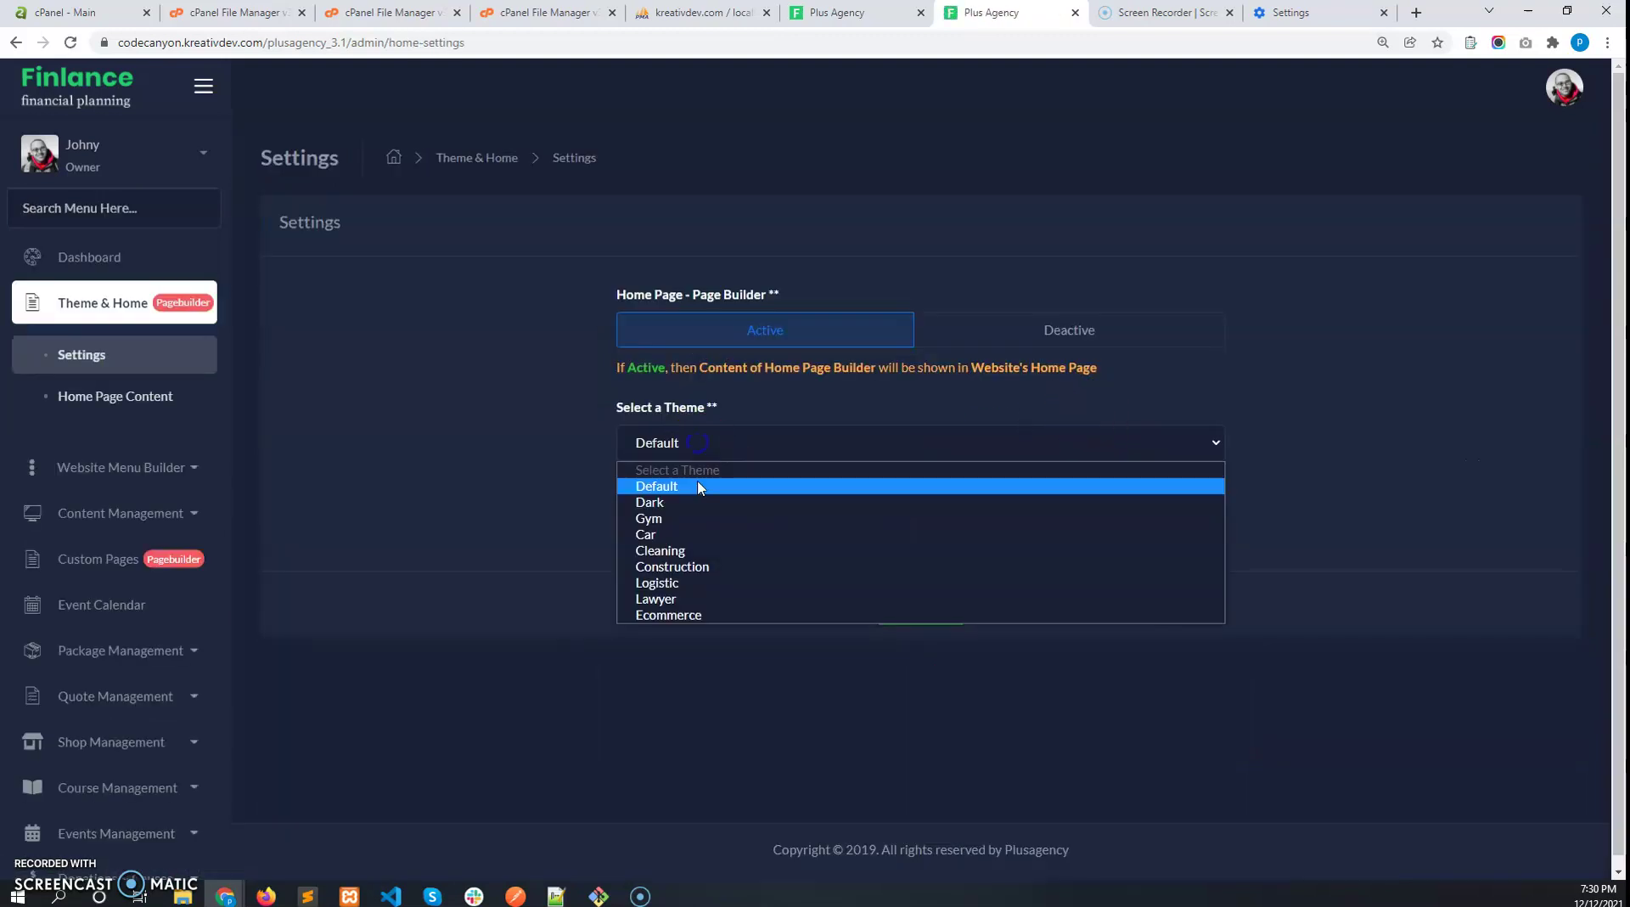
left_click(674, 616)
left_click(932, 608)
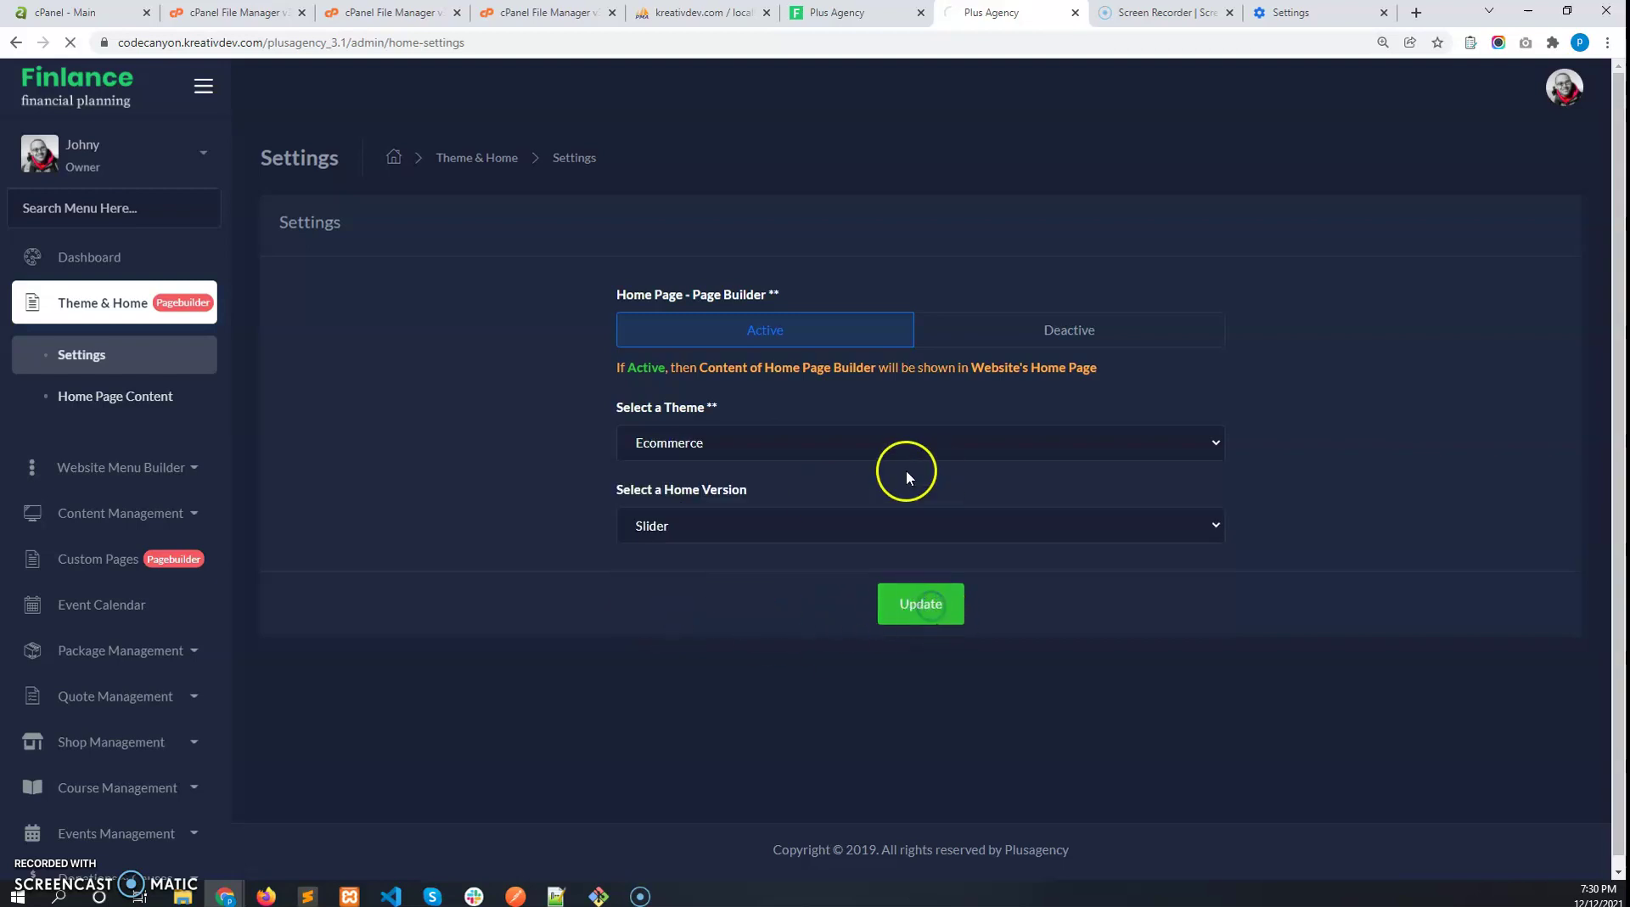
Reload the public site to view the Ecommerce layout, then return to the admin settings
left_click(822, 11)
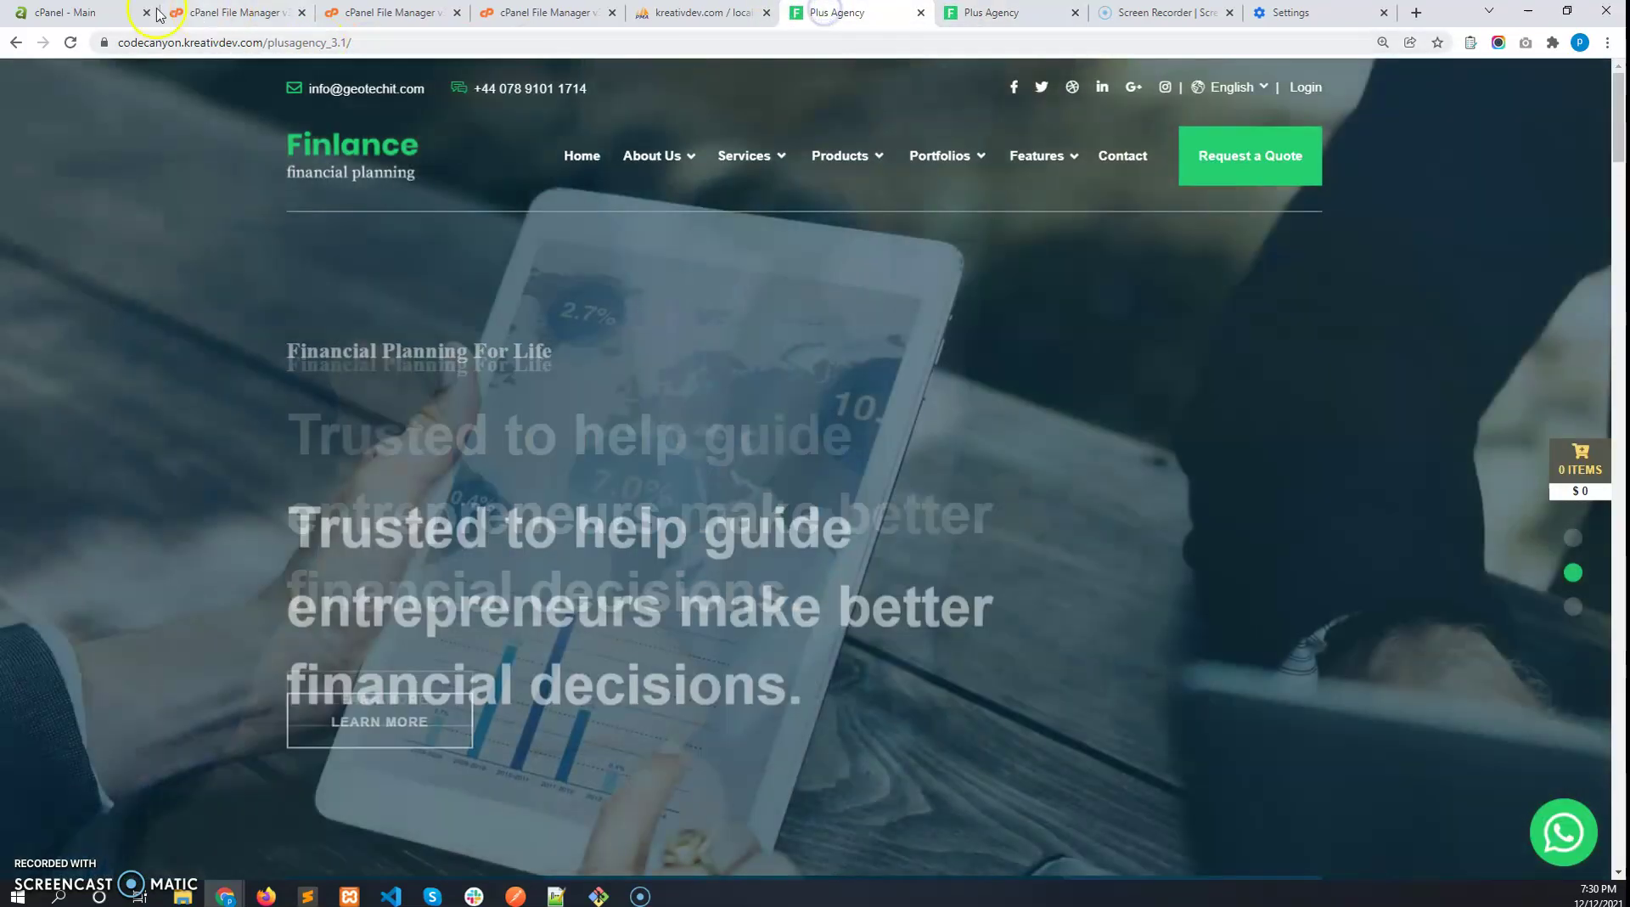
left_click(70, 42)
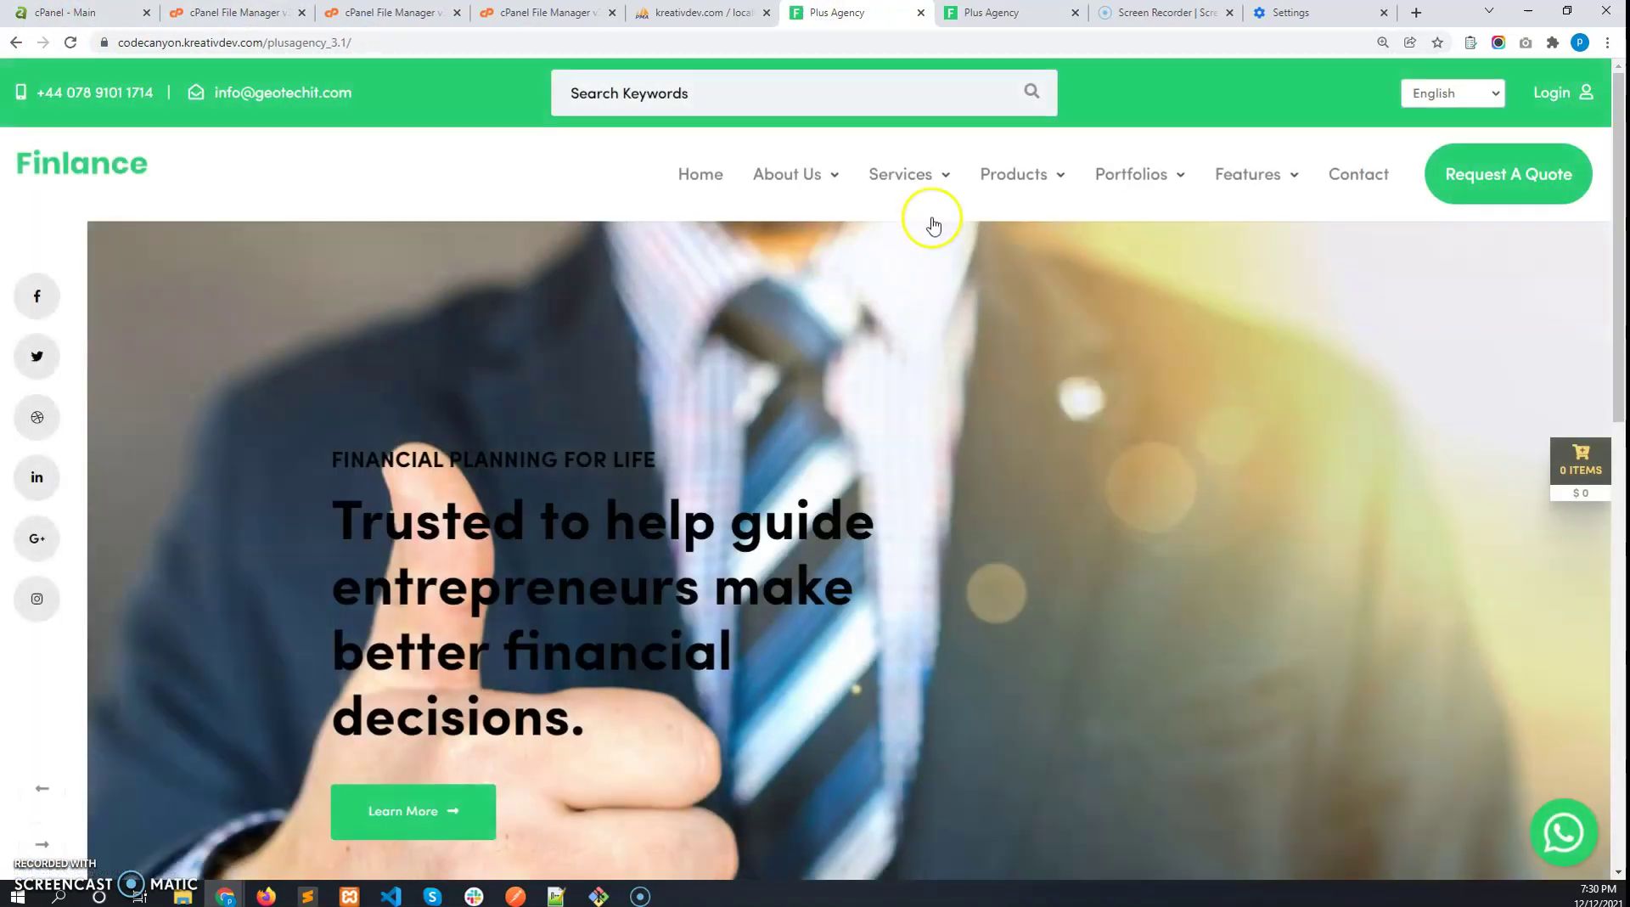
mouse_move(904, 174)
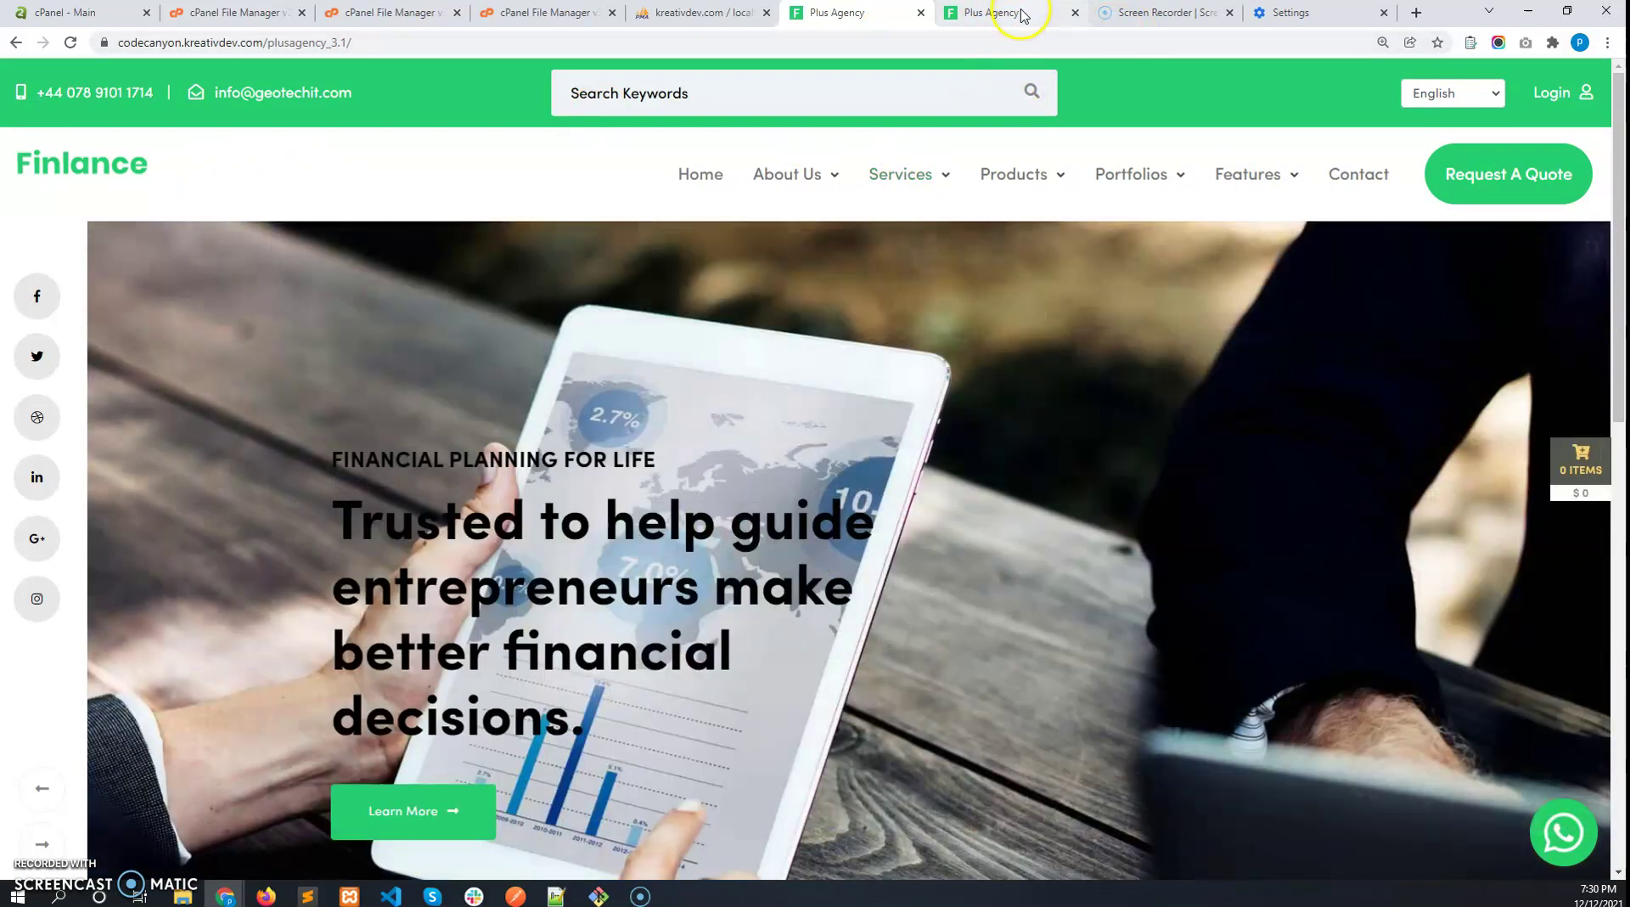
left_click(1019, 13)
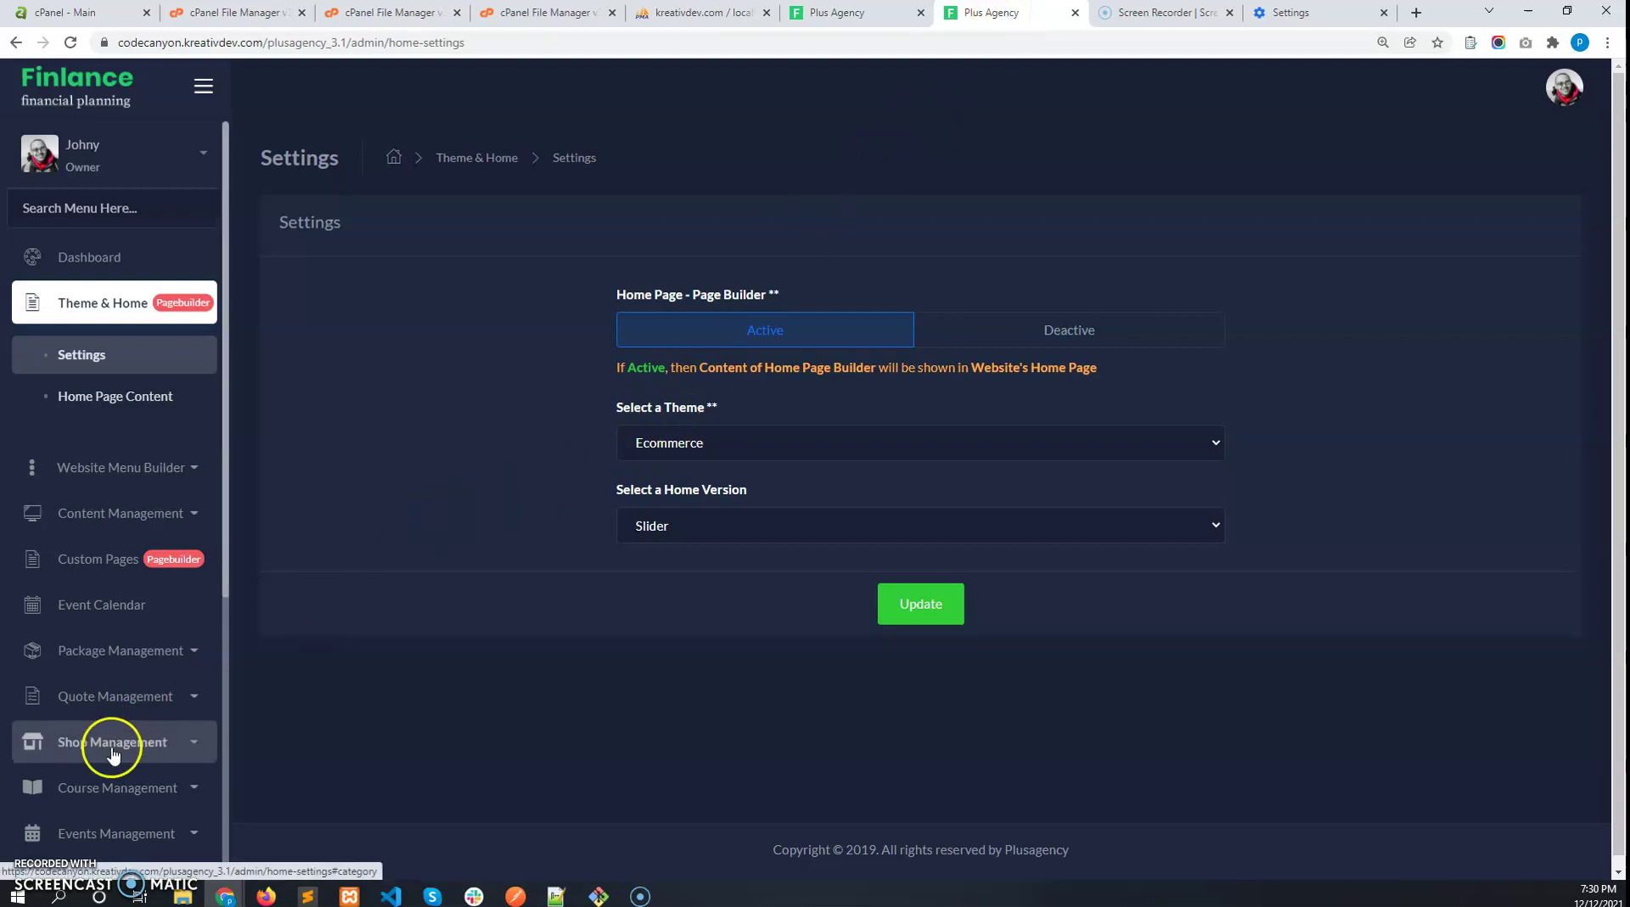